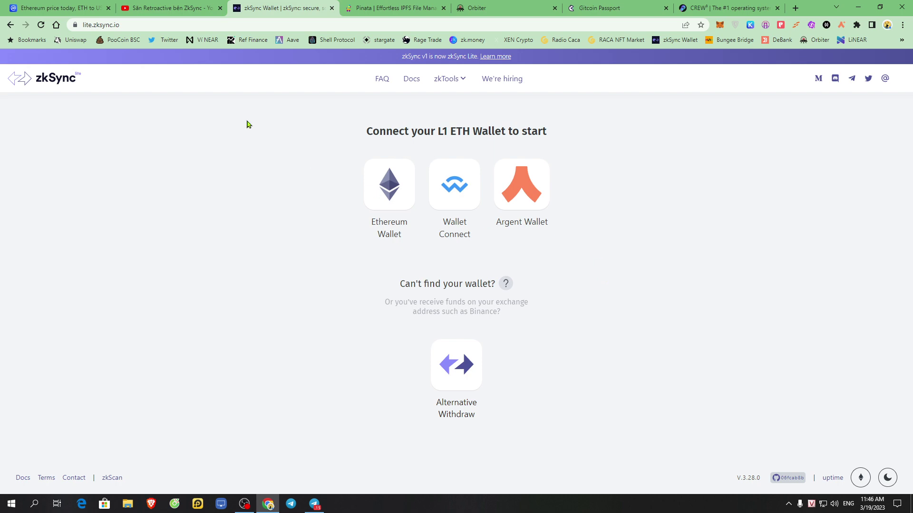
Step: Look over the YouTube playlist on zkSync retroactive hunting, then return to the zkSync Lite page and check its web address
click(188, 8)
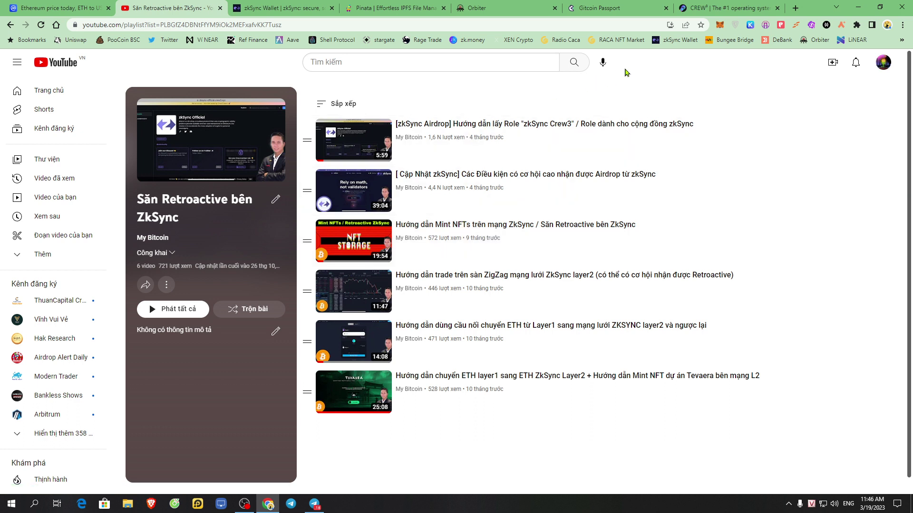
click(285, 8)
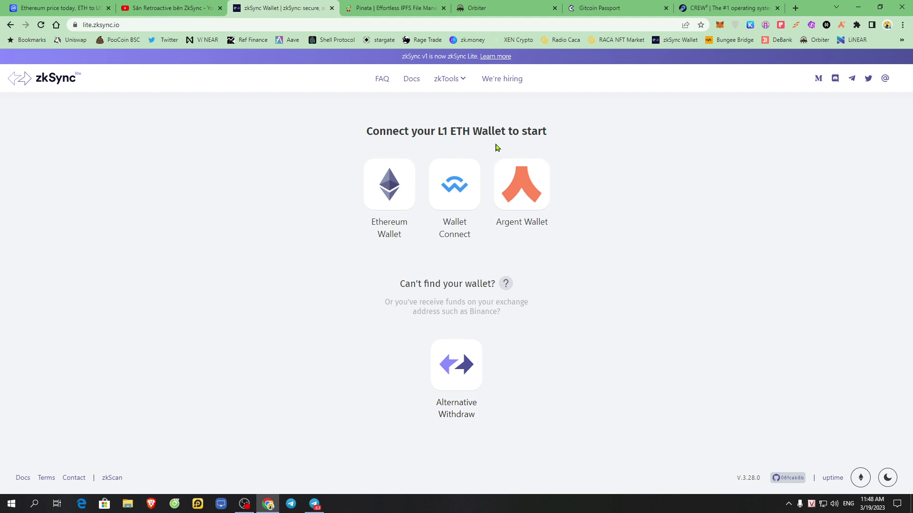
click(256, 24)
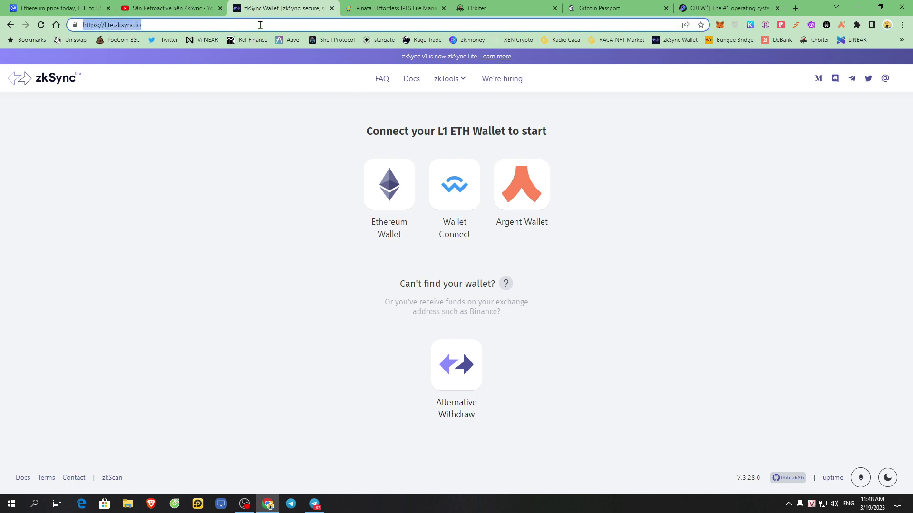
click(233, 130)
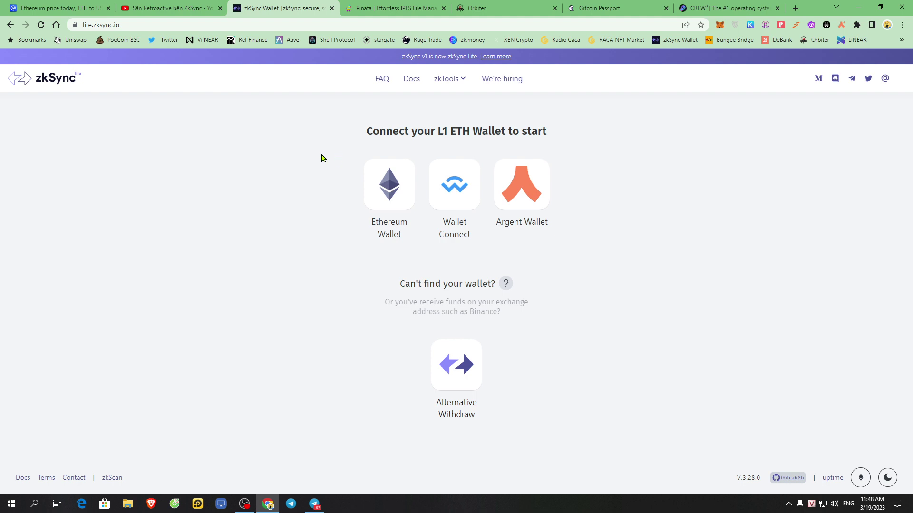
double_click(204, 24)
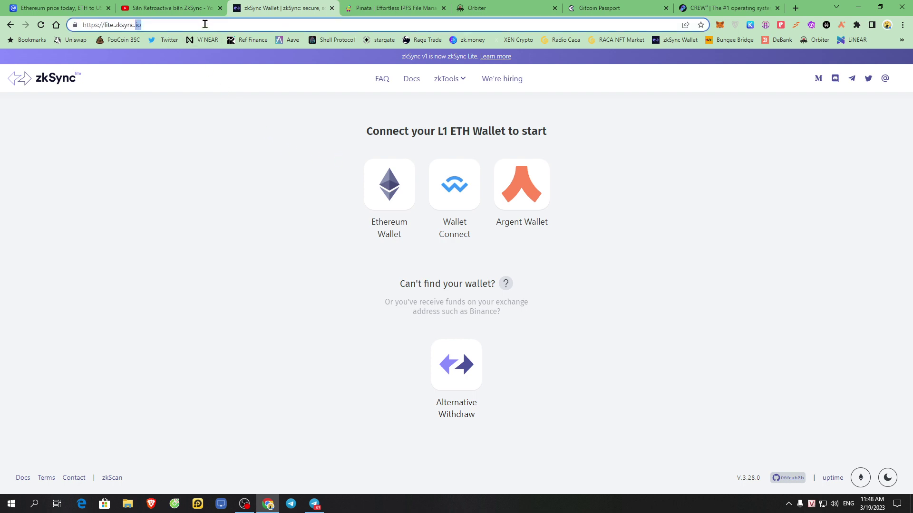
click(252, 125)
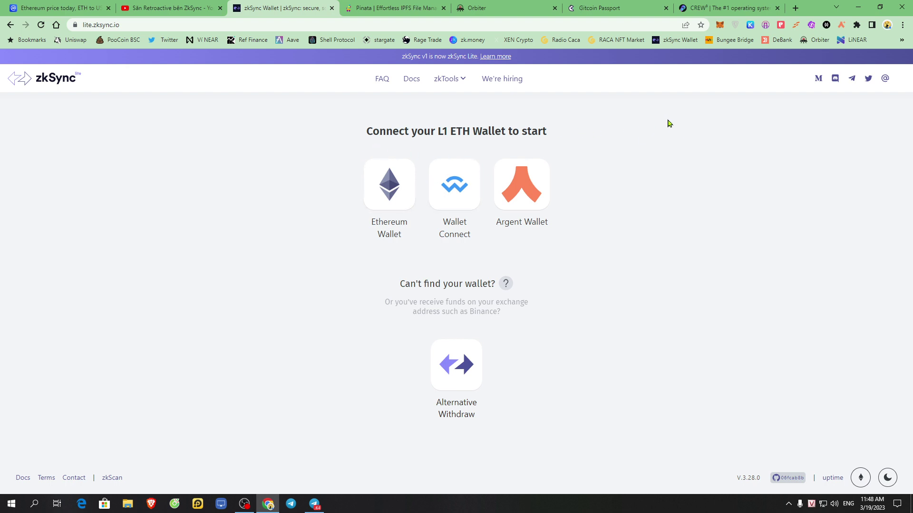
Step: Check the MetaMask wallet's selected network and ETH balance, then recheck the zkSync Lite site's address
click(720, 25)
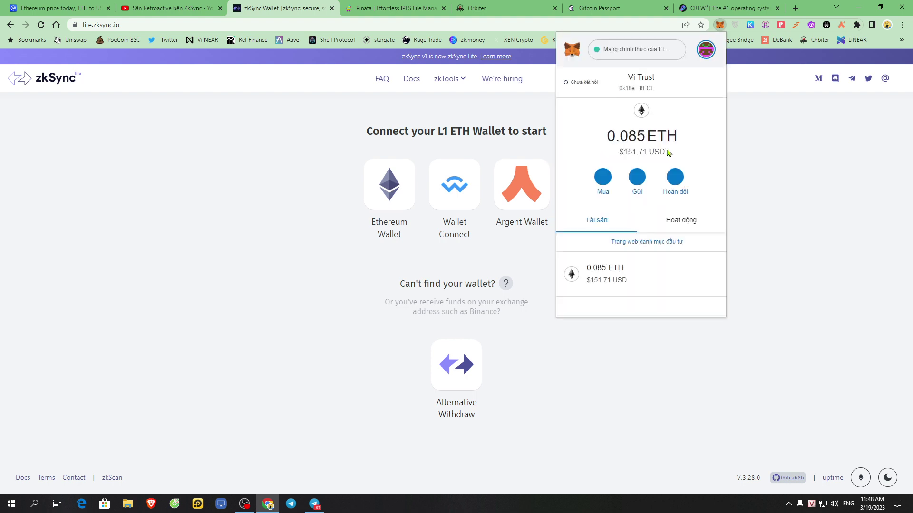
click(659, 50)
click(658, 50)
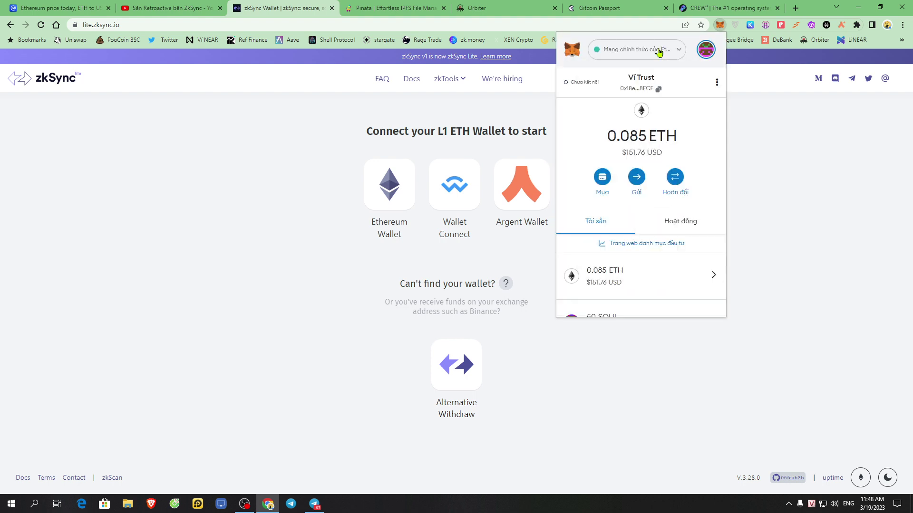
click(782, 147)
click(223, 30)
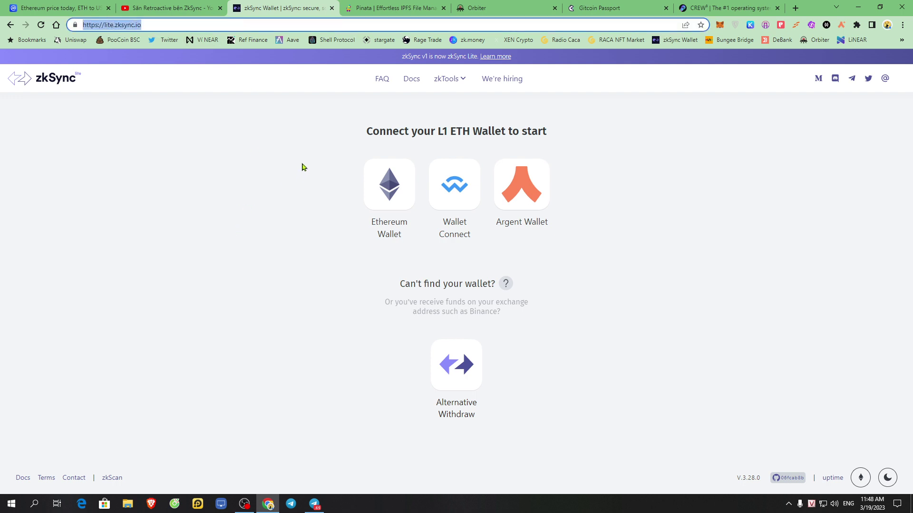
click(182, 23)
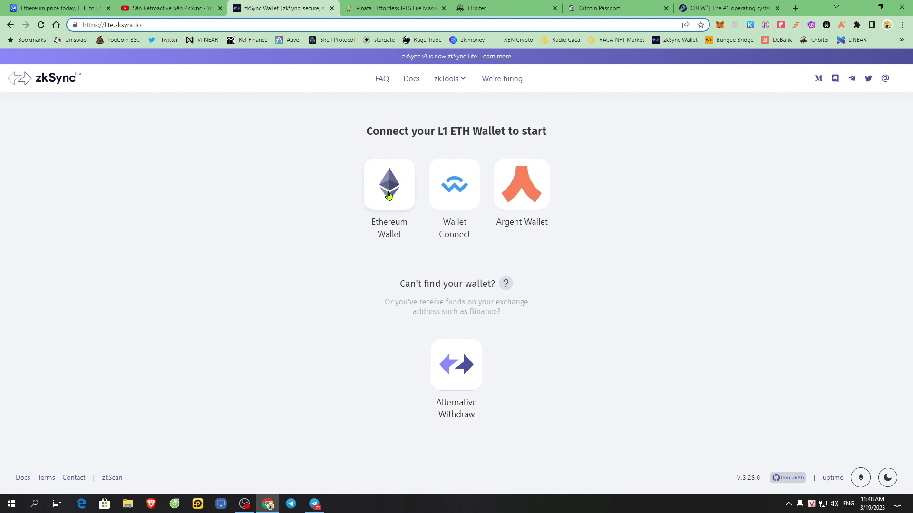
Step: Connect the selected MetaMask account to zkSync Lite as an Ethereum wallet and approve the connection
click(386, 200)
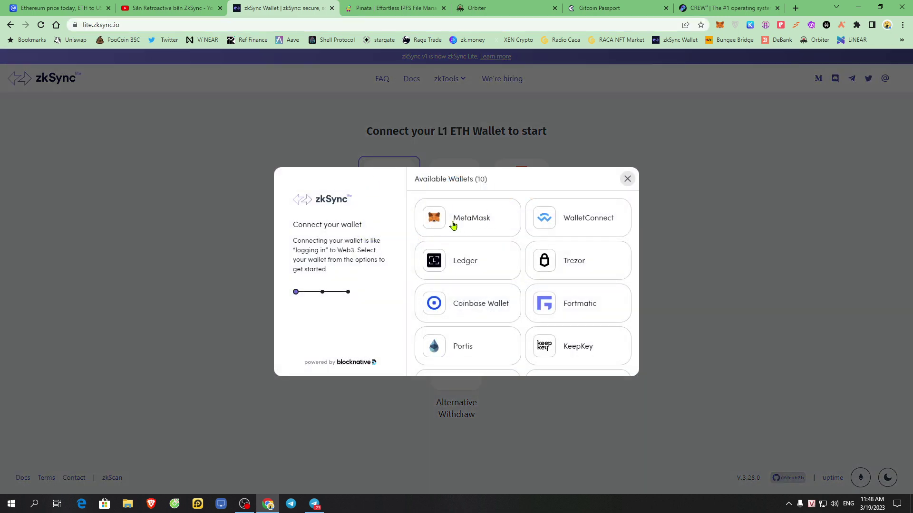
click(455, 226)
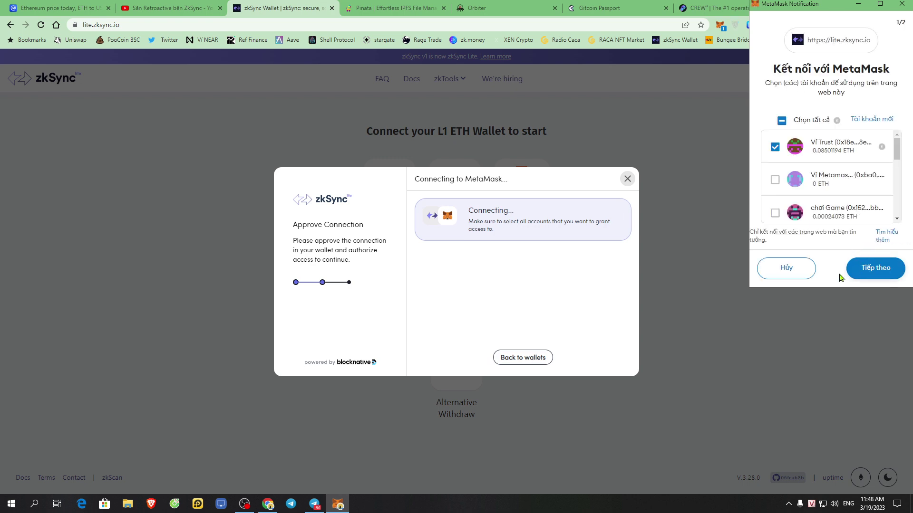
click(875, 268)
click(875, 268)
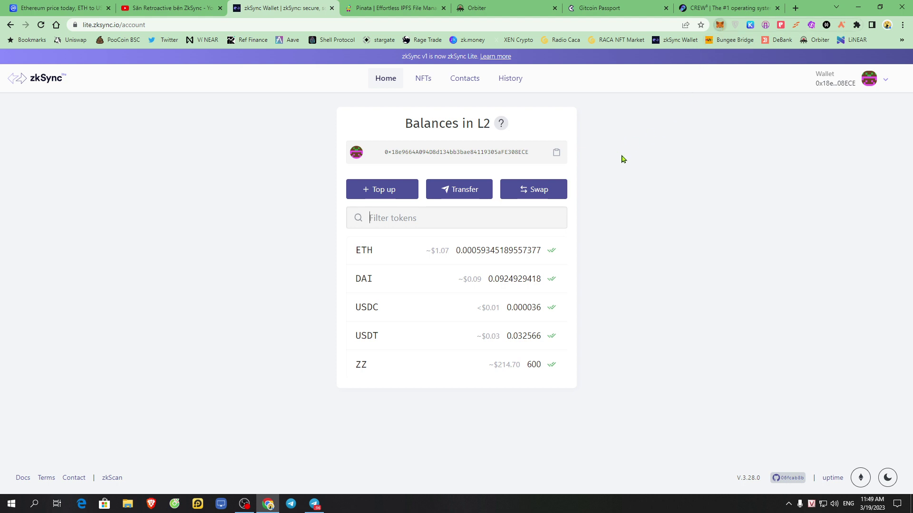
Step: Check the ETH balance available in MetaMask alongside the zkSync Lite L2 balances
key(alt+shift+m)
drag(602, 140, 706, 137)
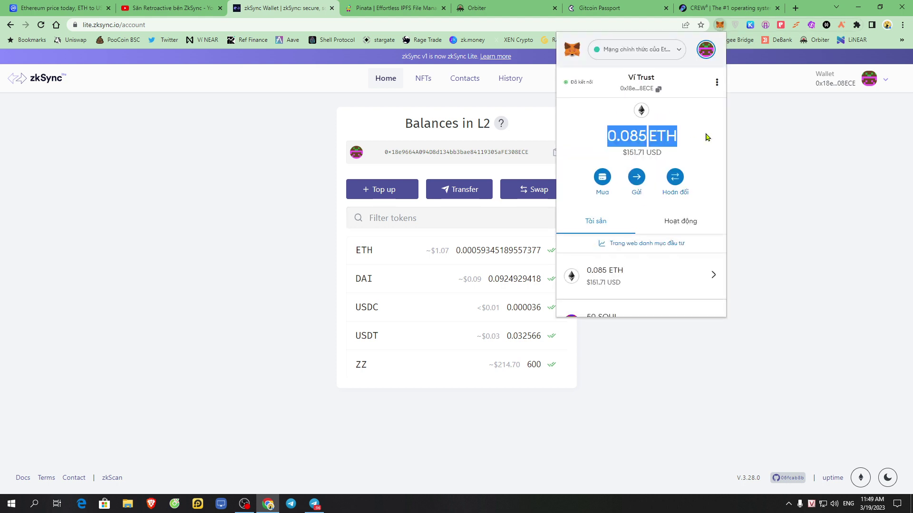
click(695, 143)
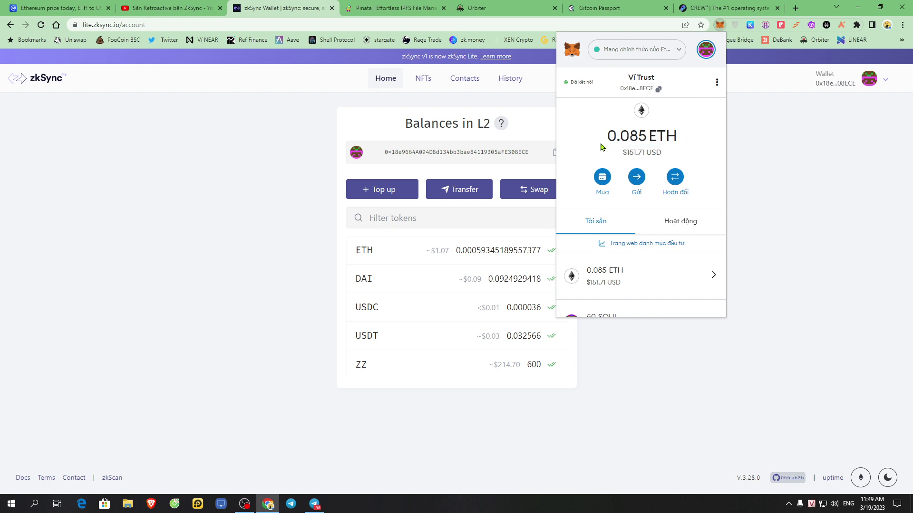
drag(603, 141, 721, 137)
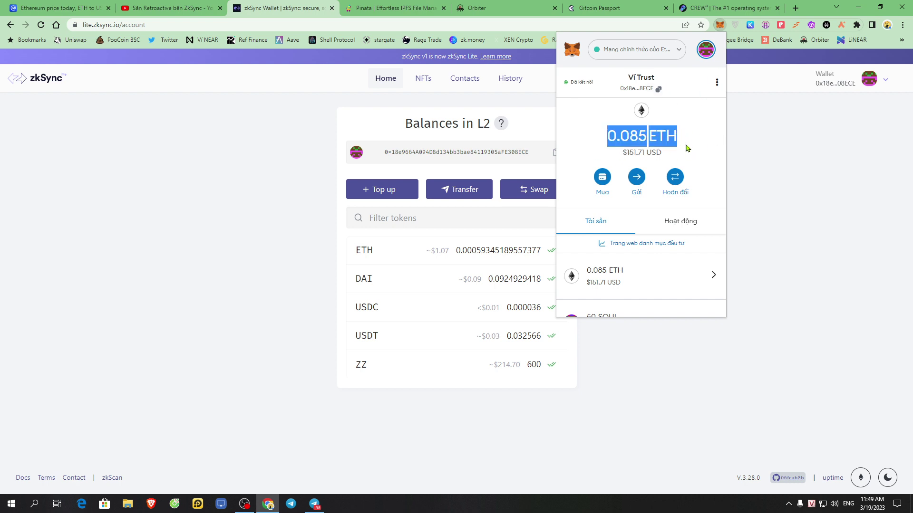
click(305, 199)
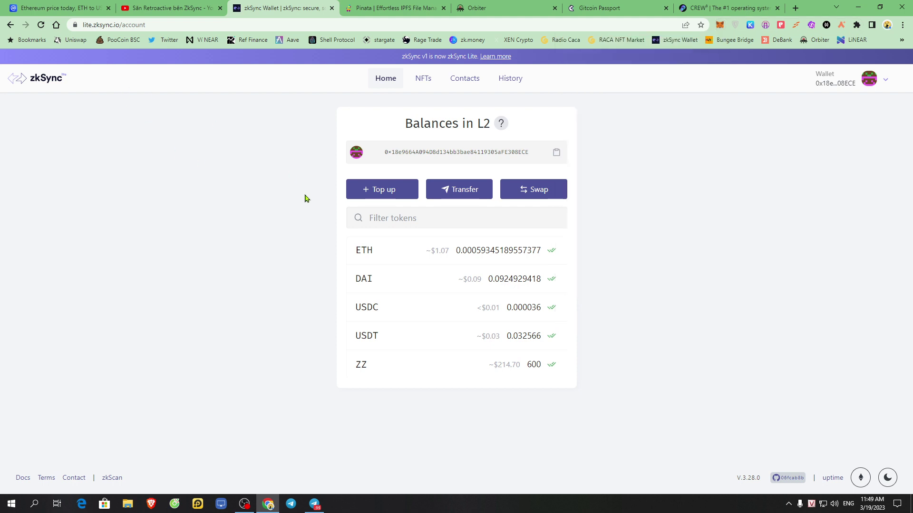
click(189, 29)
click(241, 97)
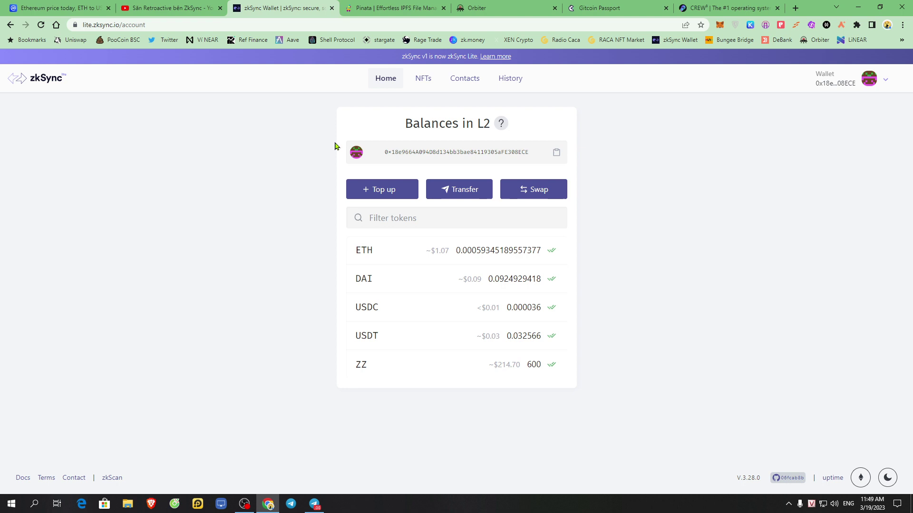
Step: Open the top-up form through the zkSync bridge and examine the fee for depositing from the Ethereum wallet
click(381, 191)
scroll(442, 261, down, 2)
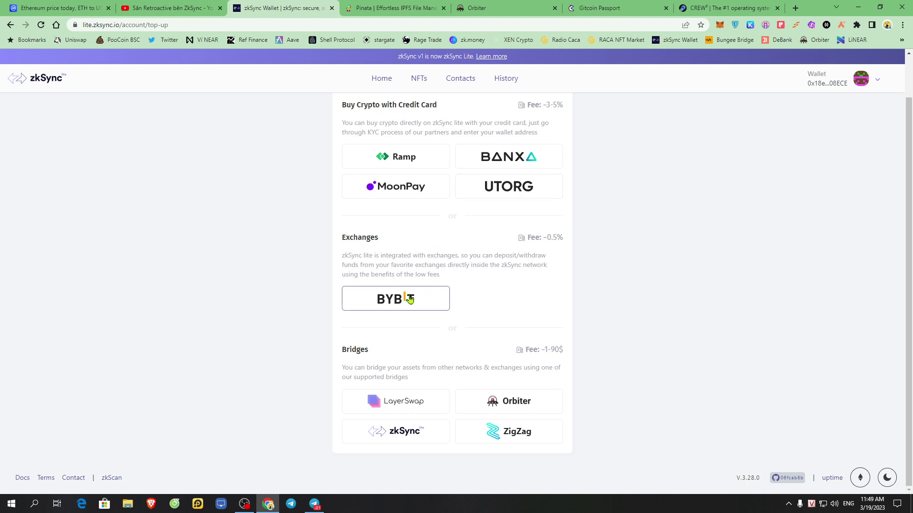
drag(347, 351, 384, 352)
click(380, 338)
click(401, 434)
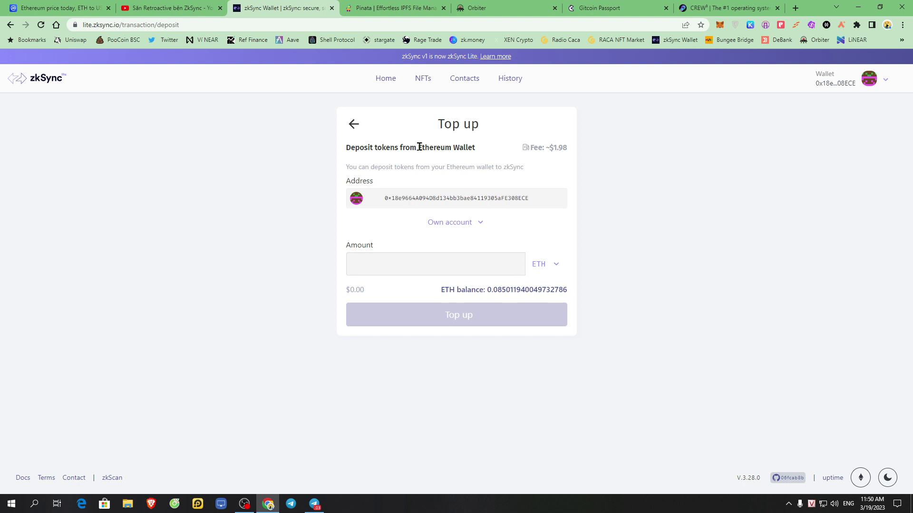
drag(420, 147, 477, 124)
click(495, 148)
drag(520, 149, 579, 153)
click(640, 180)
Step: Open Etherscan's Gas Tracker from etherscan.io in a new browser tab and check the low and high gas prices
click(795, 8)
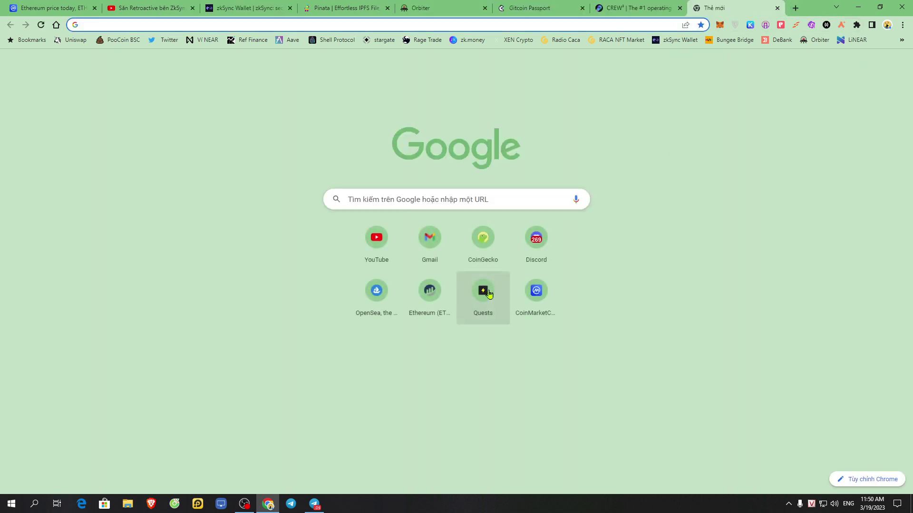
text(etherscan.io)
key(Return)
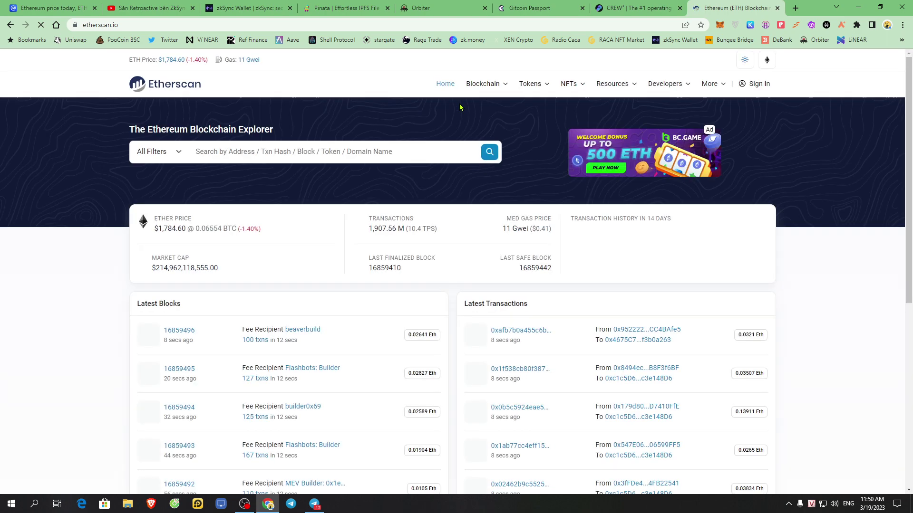
drag(222, 24, 136, 35)
mouse_move(709, 83)
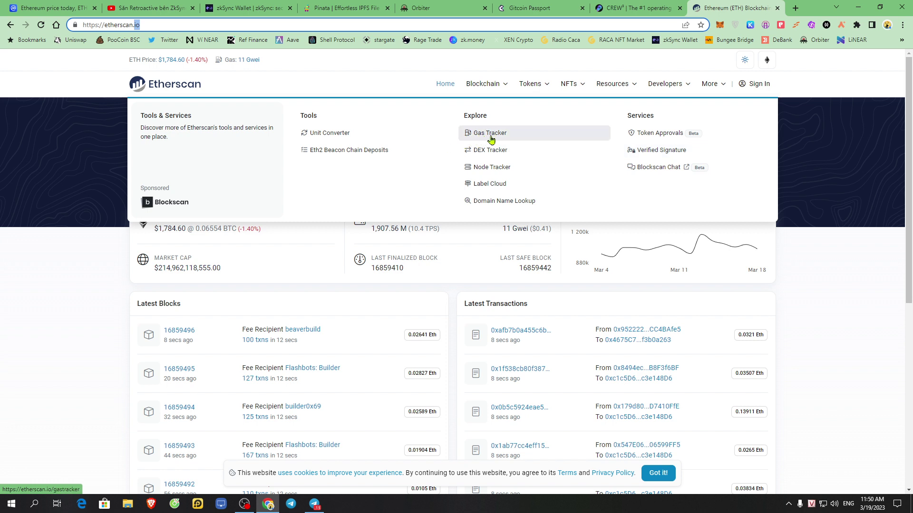
click(491, 138)
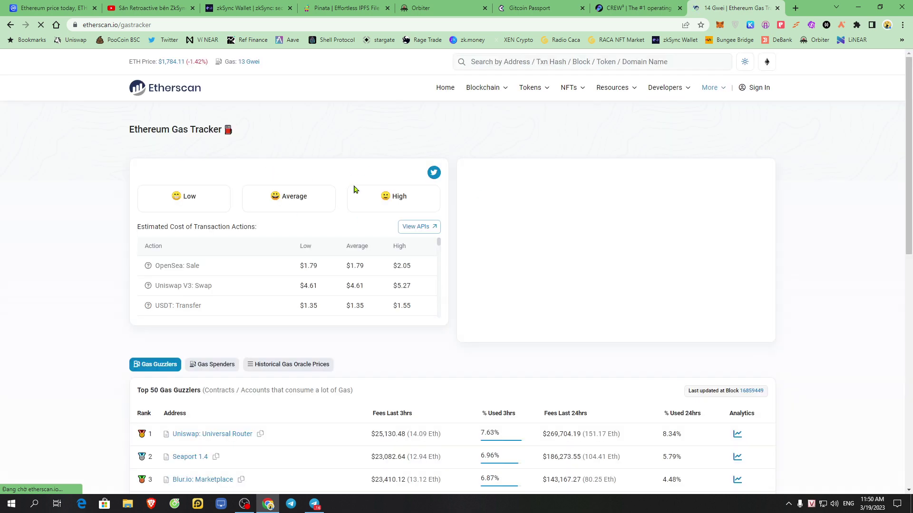
drag(165, 250, 204, 249)
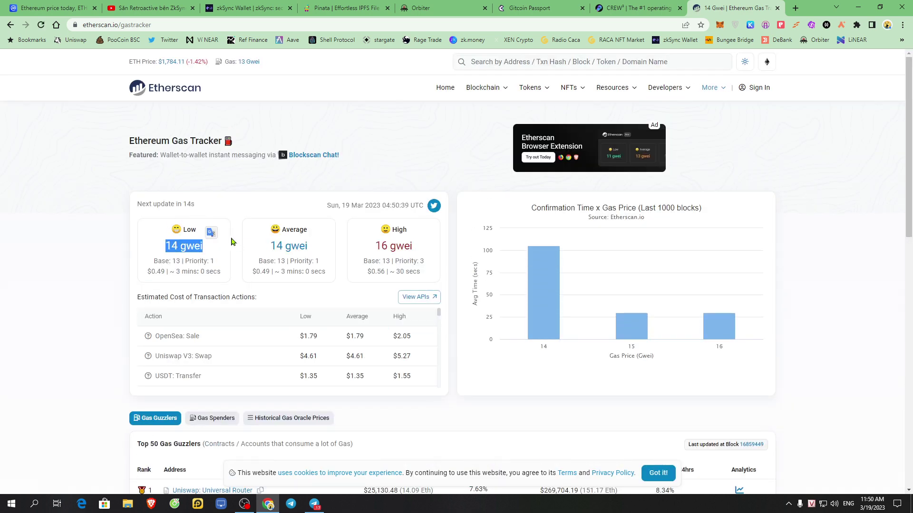
drag(374, 248, 415, 248)
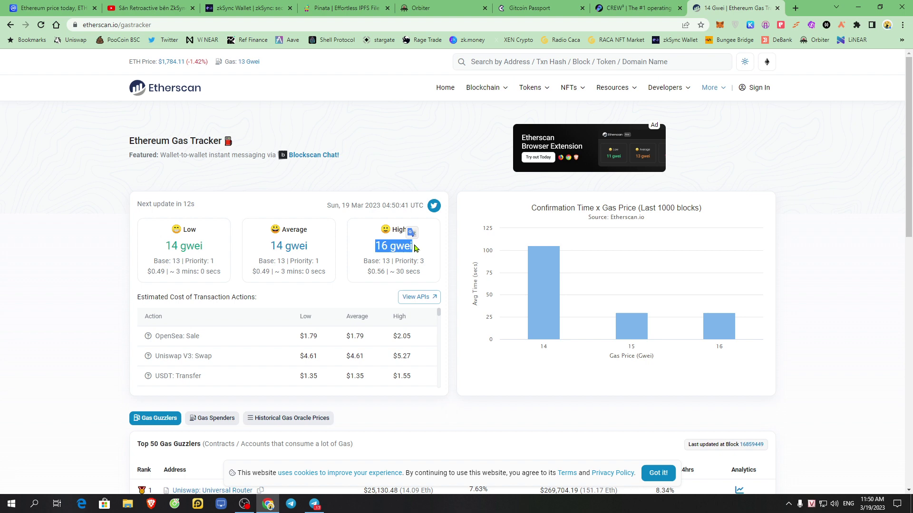
click(408, 152)
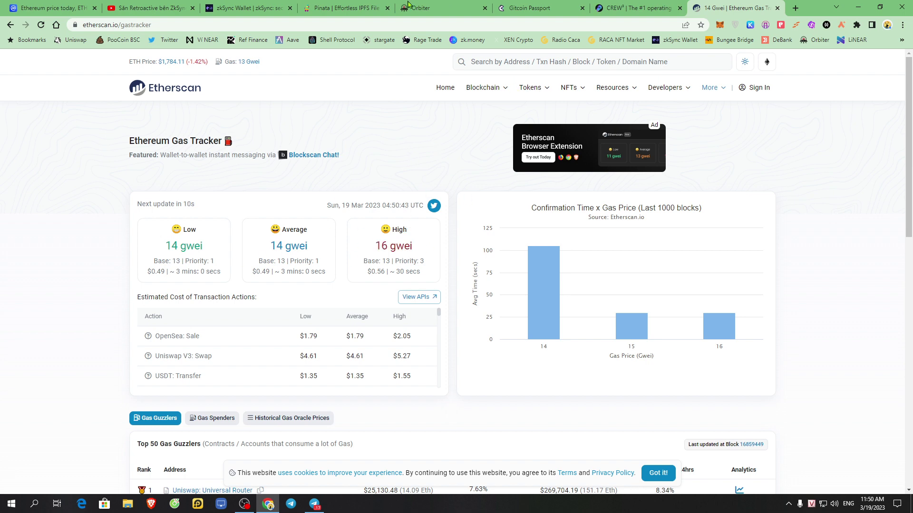
Step: Return to zkSync Lite, leave the deposit form and reopen it through the zkSync bridge top-up option
click(247, 8)
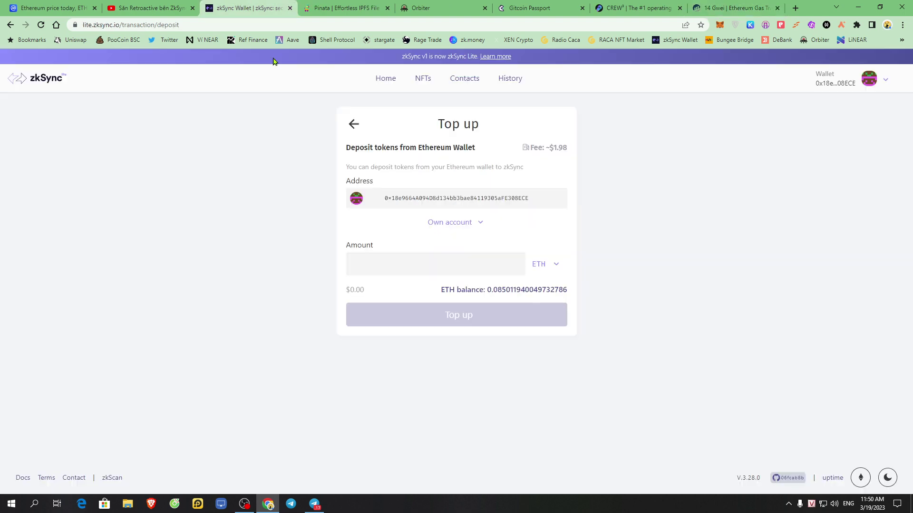
click(354, 125)
click(353, 126)
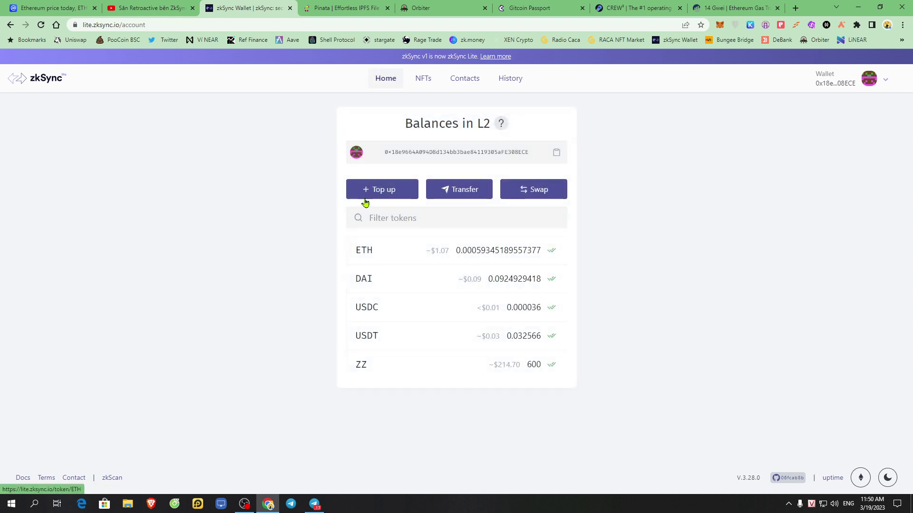
click(380, 189)
scroll(464, 318, down, 2)
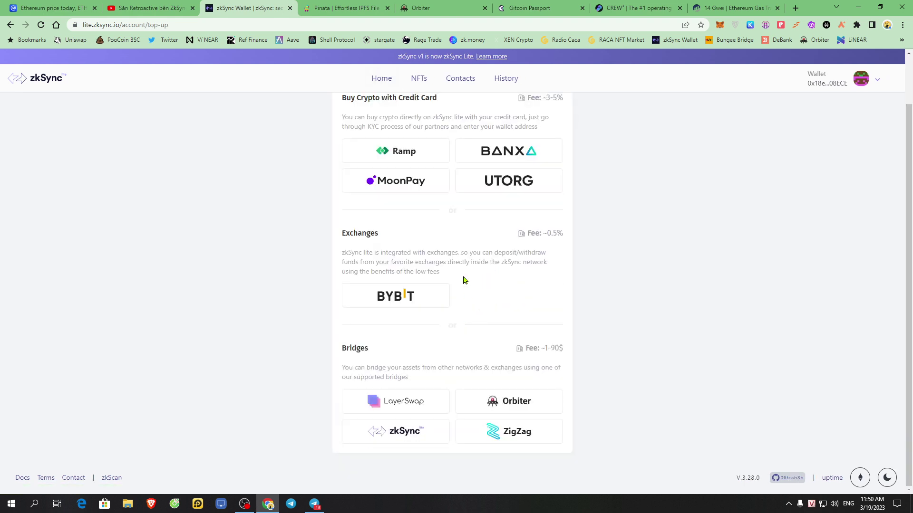
click(409, 436)
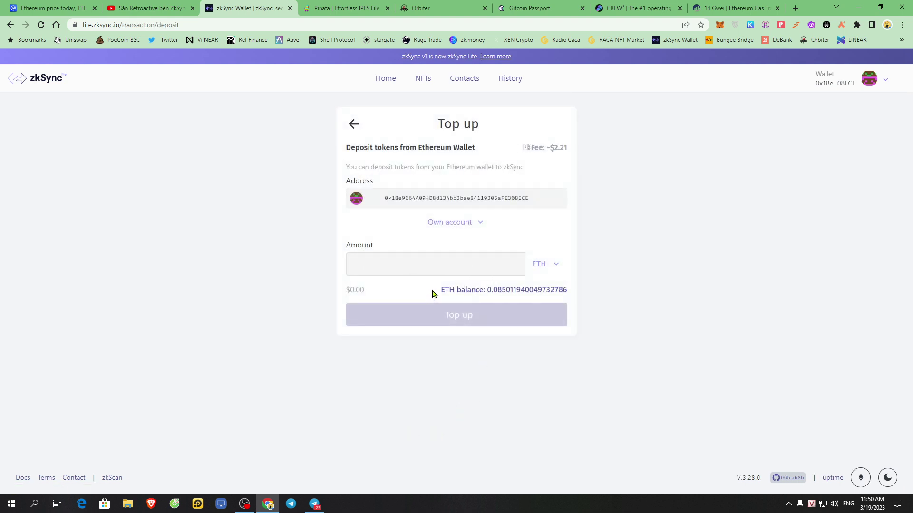
Step: Check the available ETH balance, set the deposit amount to 0.06 ETH and submit the top-up
drag(433, 294, 567, 294)
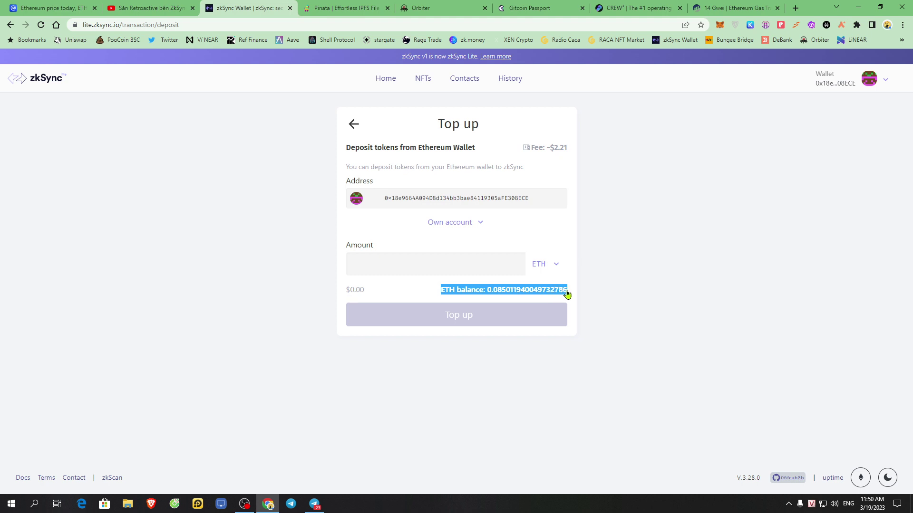
click(626, 287)
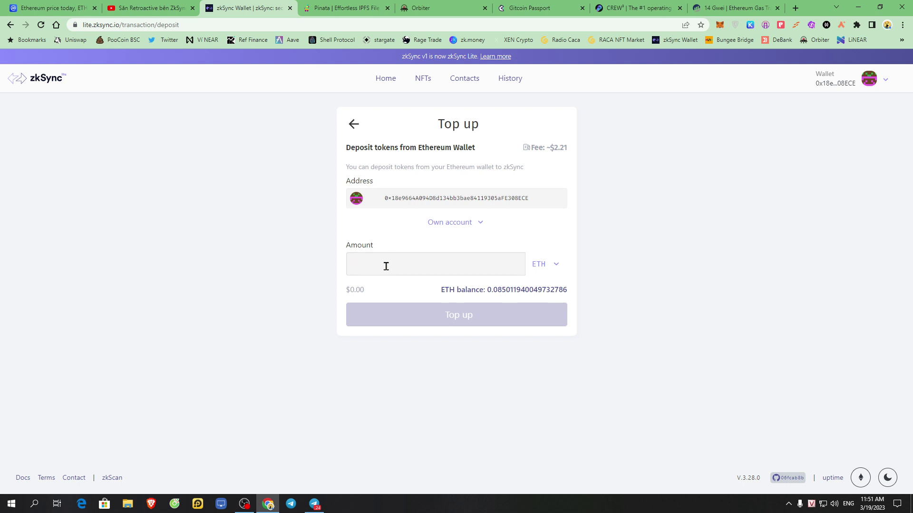
text(0.06)
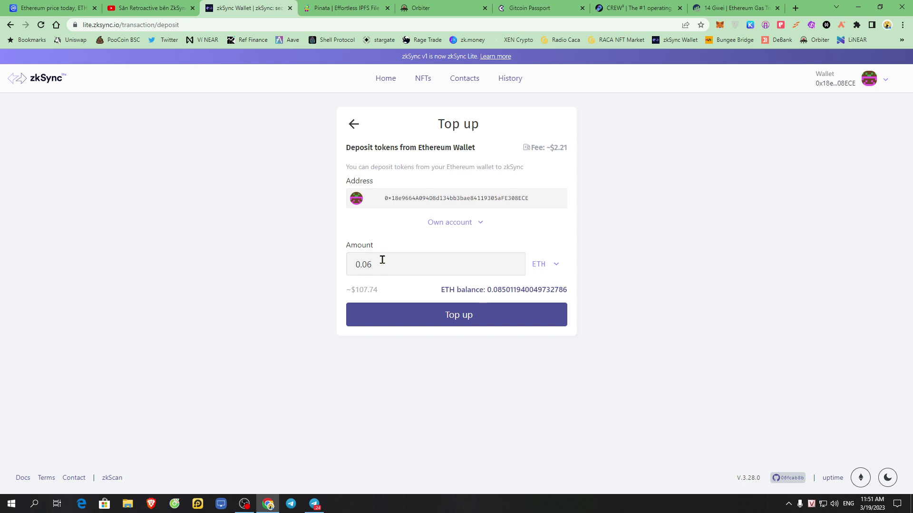
double_click(378, 266)
click(421, 265)
click(451, 320)
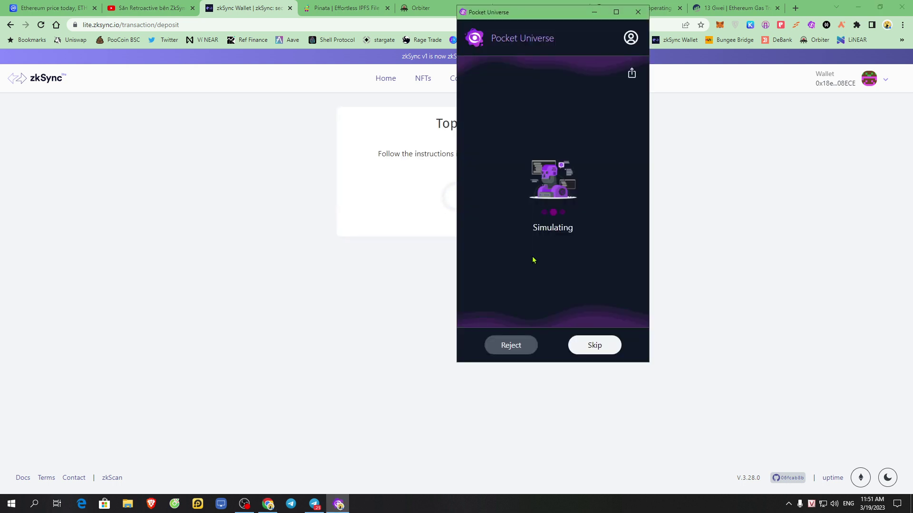
Step: Skip the Pocket Universe simulation, review the gas fee and confirm the 0.06 ETH deposit in MetaMask
click(590, 346)
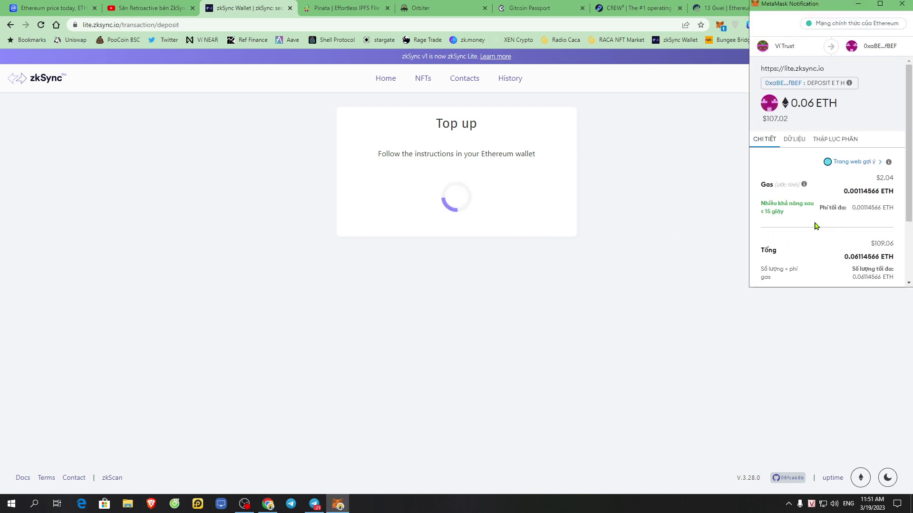
double_click(887, 177)
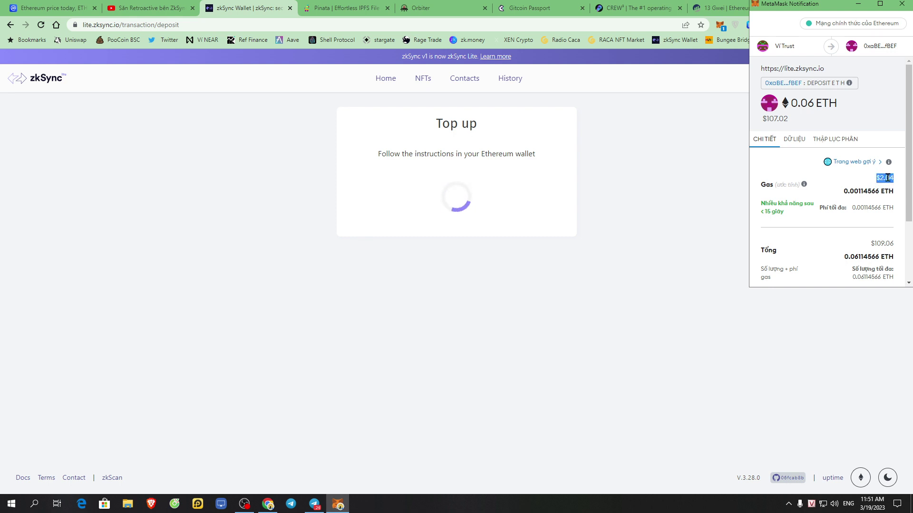
click(826, 220)
scroll(830, 238, down, 3)
click(870, 270)
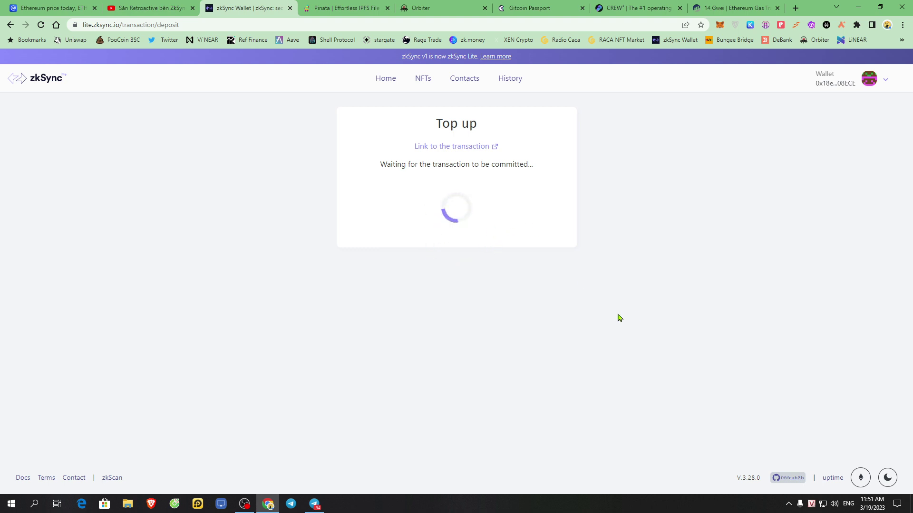
Step: Open the deposit's transaction on Etherscan, close the old Gas Tracker tab and check the transaction's block status
drag(379, 165, 580, 199)
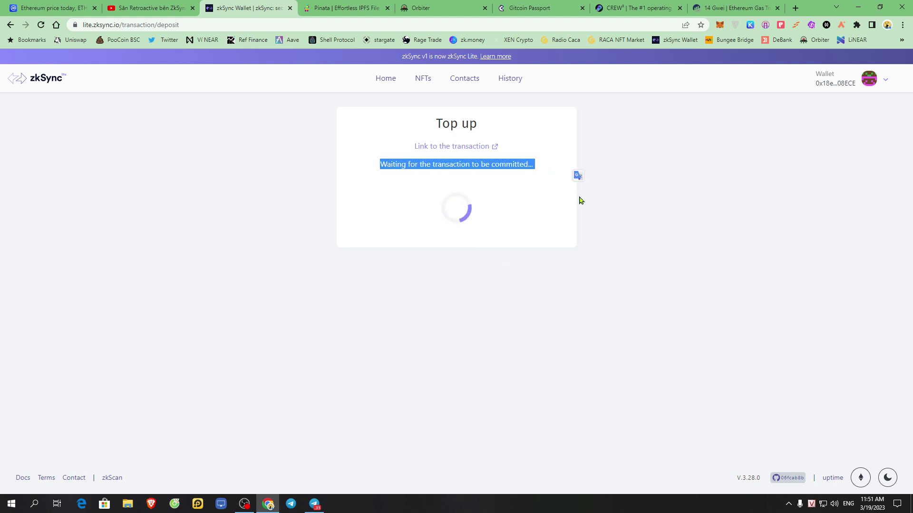
click(556, 220)
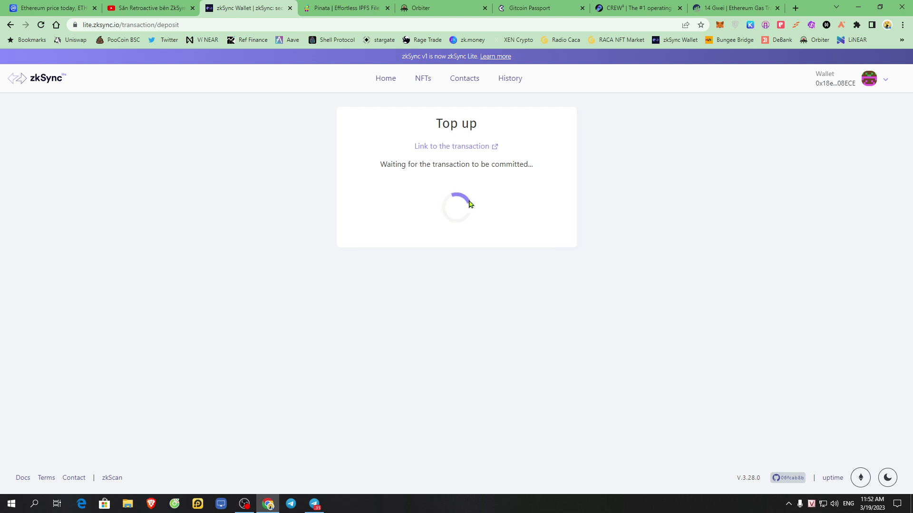
click(485, 146)
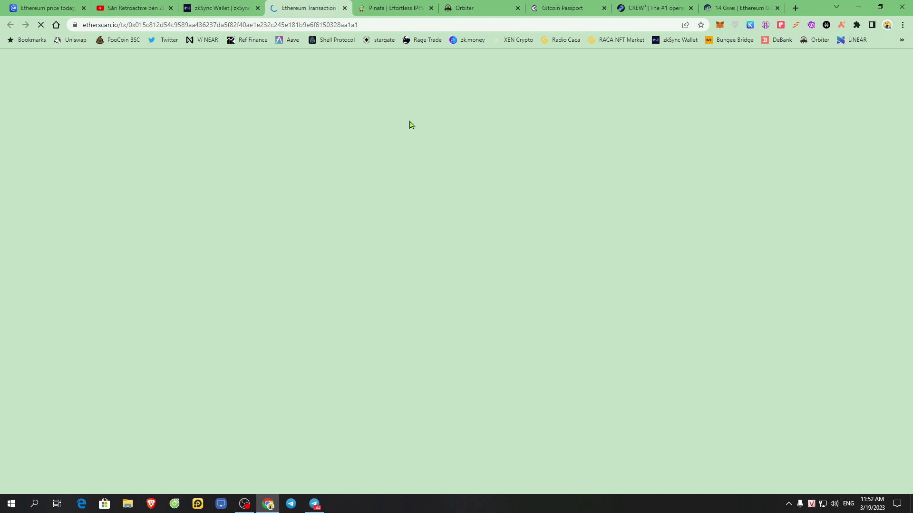
click(758, 6)
key(ctrl+w)
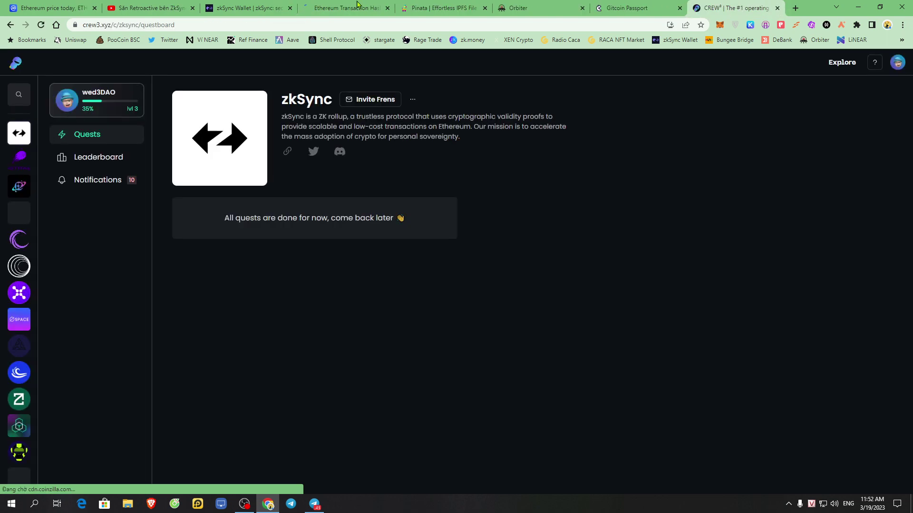
click(358, 6)
drag(299, 231, 329, 232)
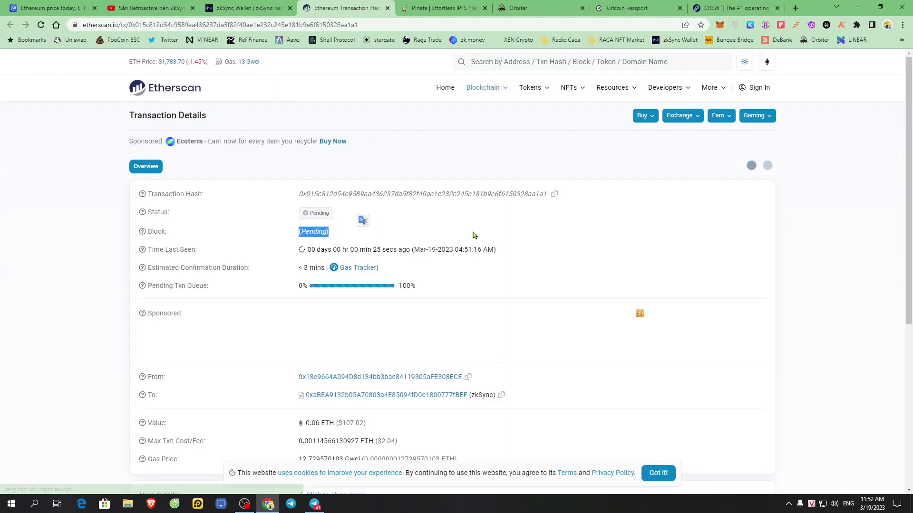
Step: Review the deposit's value and fee details on Etherscan, close the transaction page and return to zkSync Lite
click(280, 7)
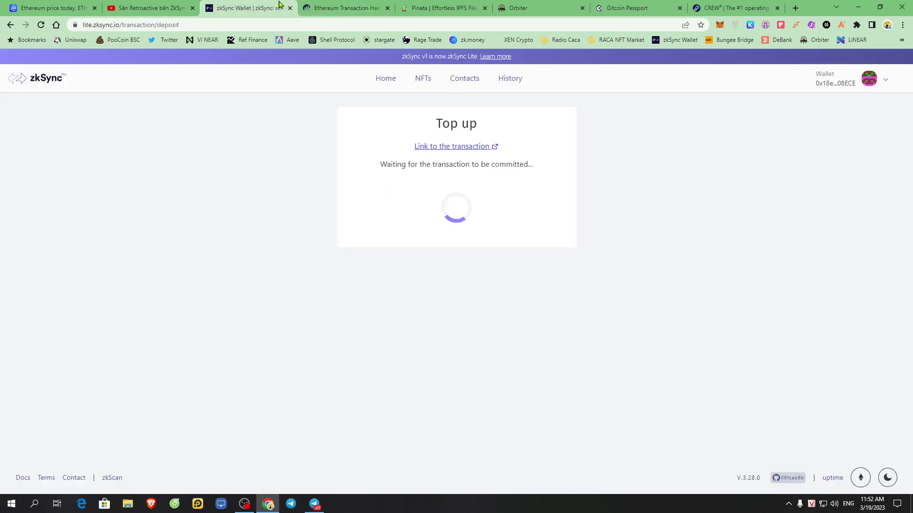
click(326, 5)
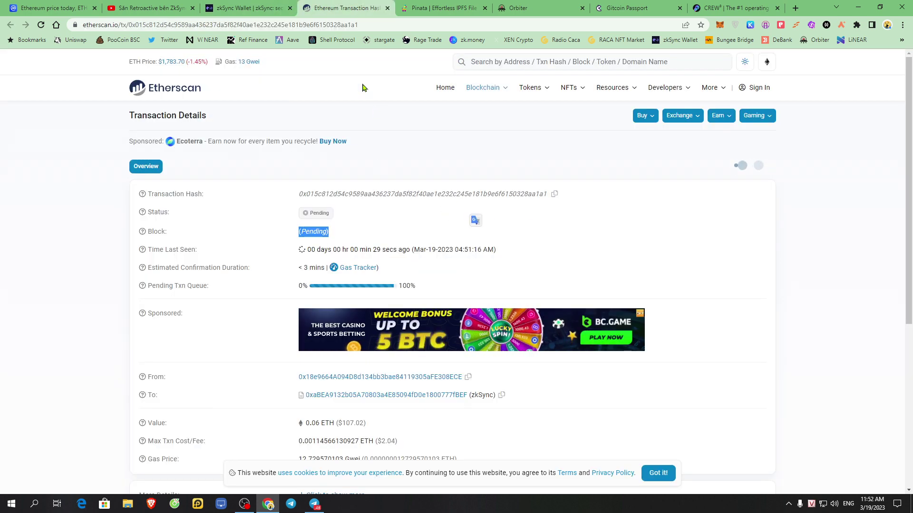
scroll(405, 286, down, 6)
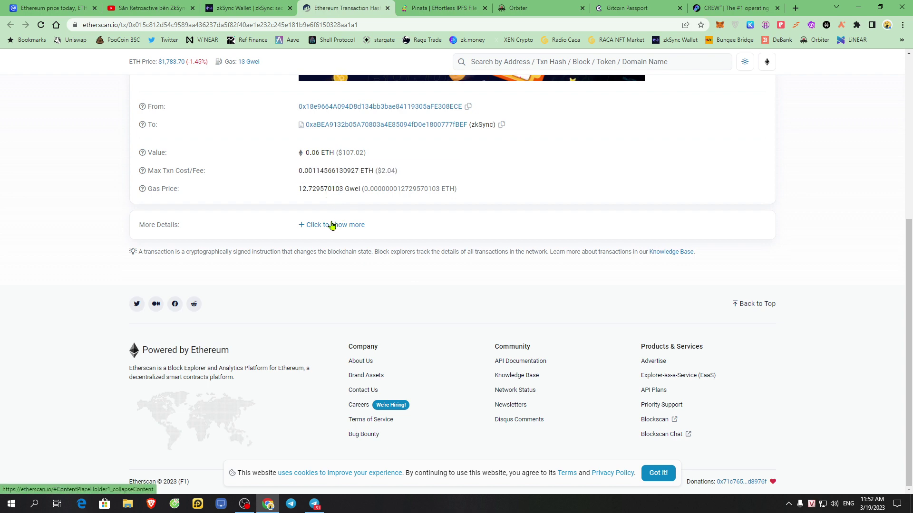
click(247, 7)
click(331, 6)
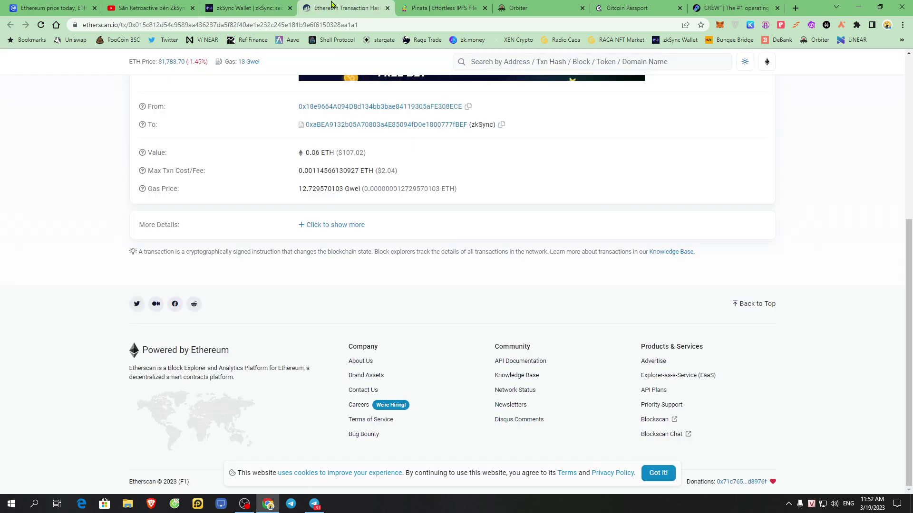
key(ctrl+w)
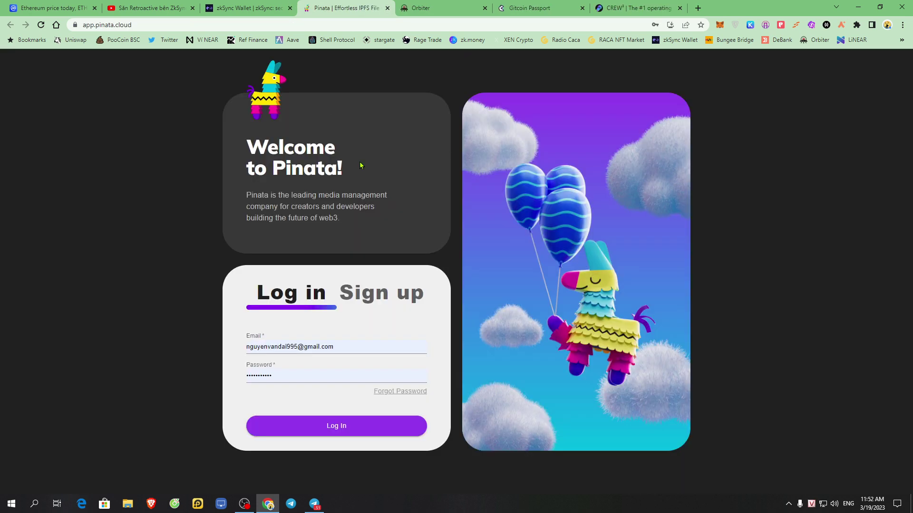
key(ctrl+shift+Tab)
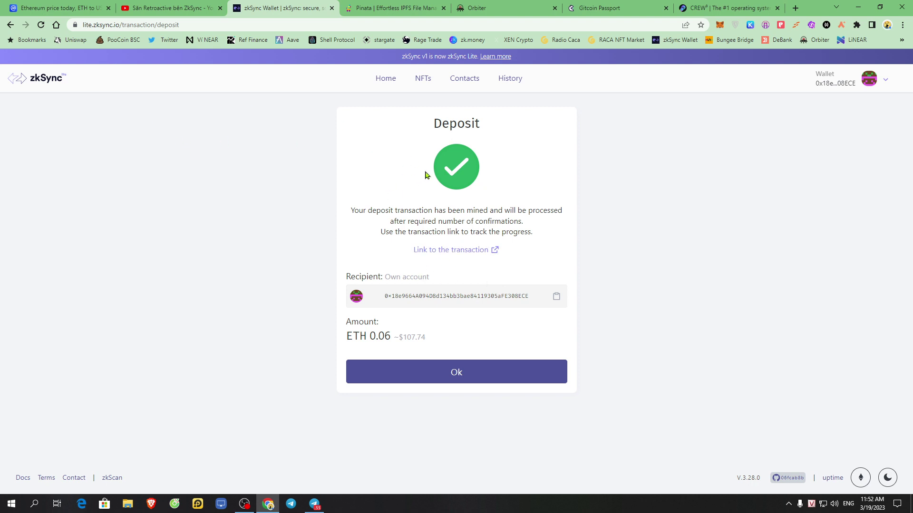
Step: Review the 0.06 ETH deposit summary, dismiss it and check the incoming ETH in the L2 balances
drag(431, 123, 506, 131)
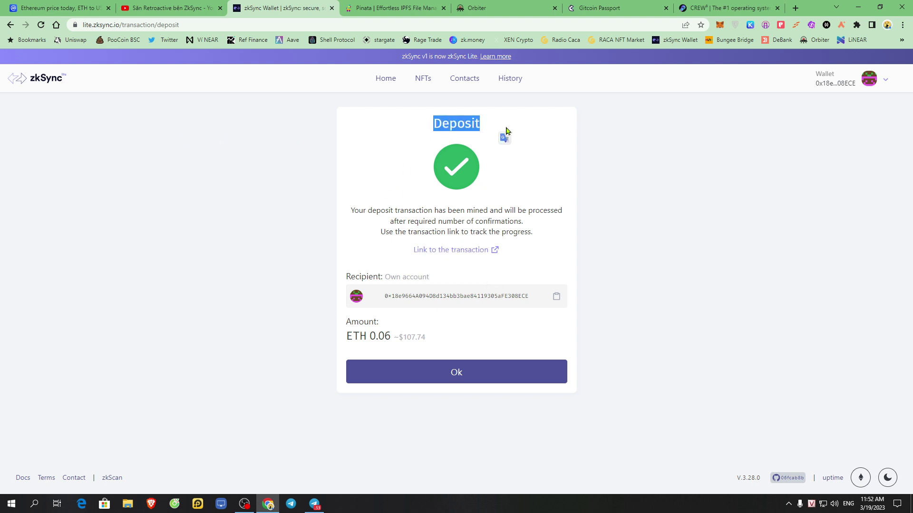
click(440, 159)
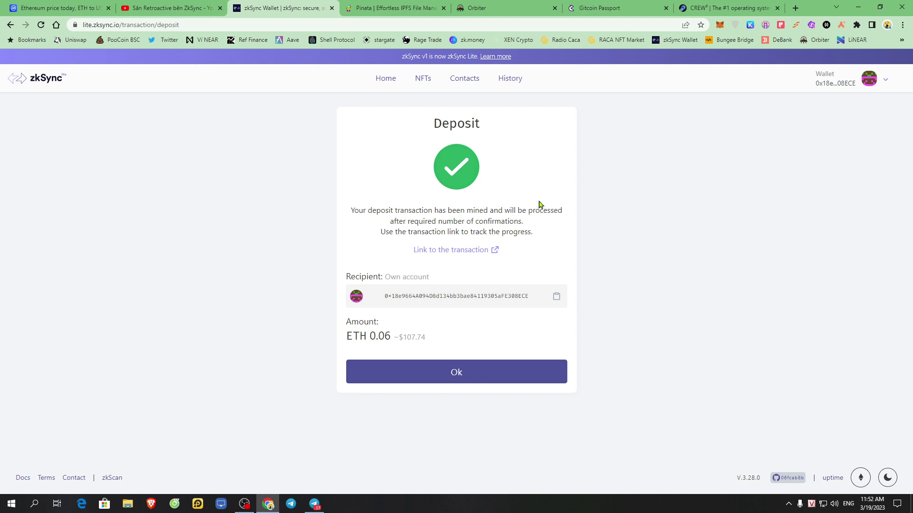
drag(347, 337, 402, 339)
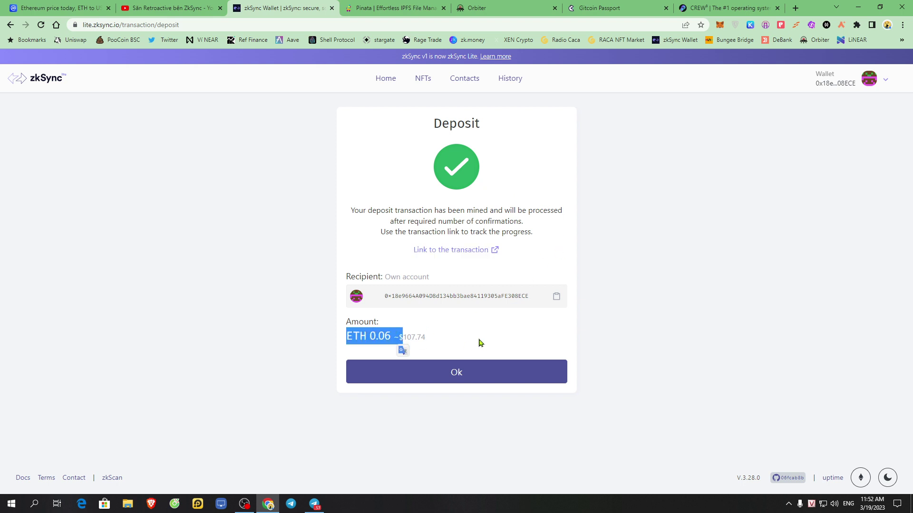
click(494, 333)
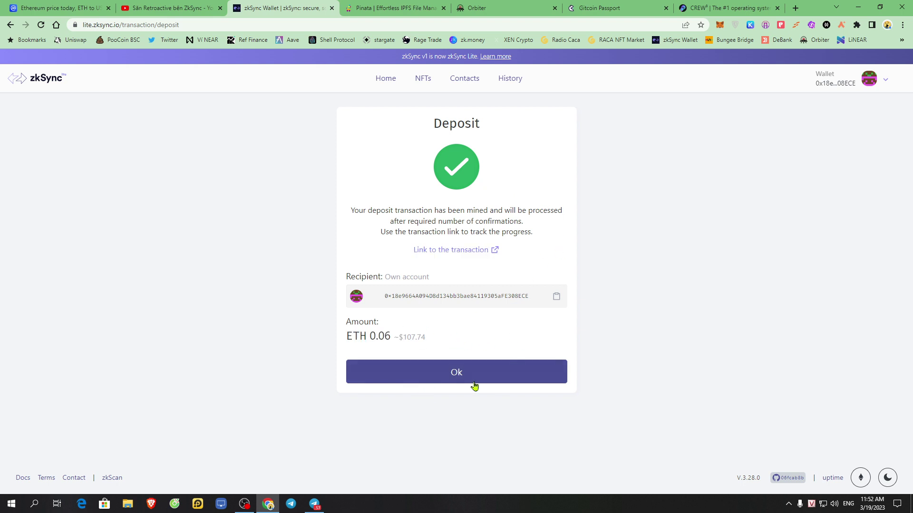
click(453, 373)
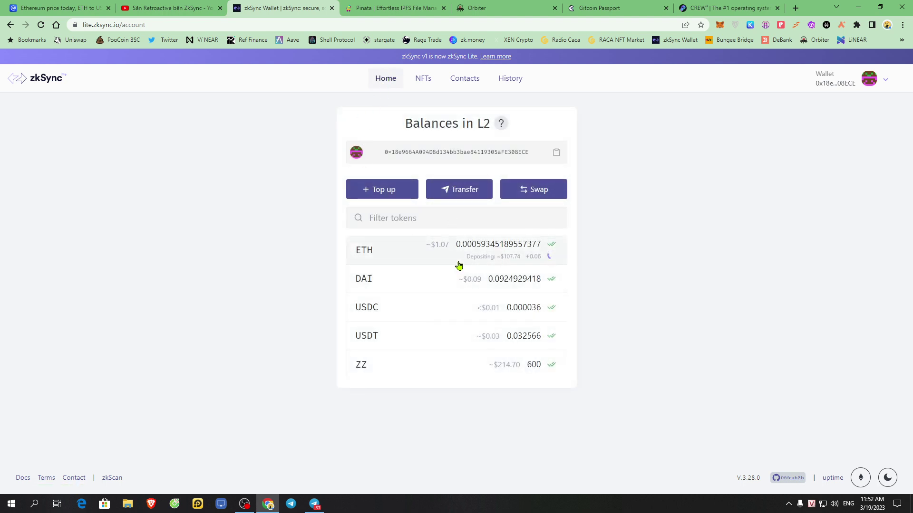
drag(437, 263, 543, 261)
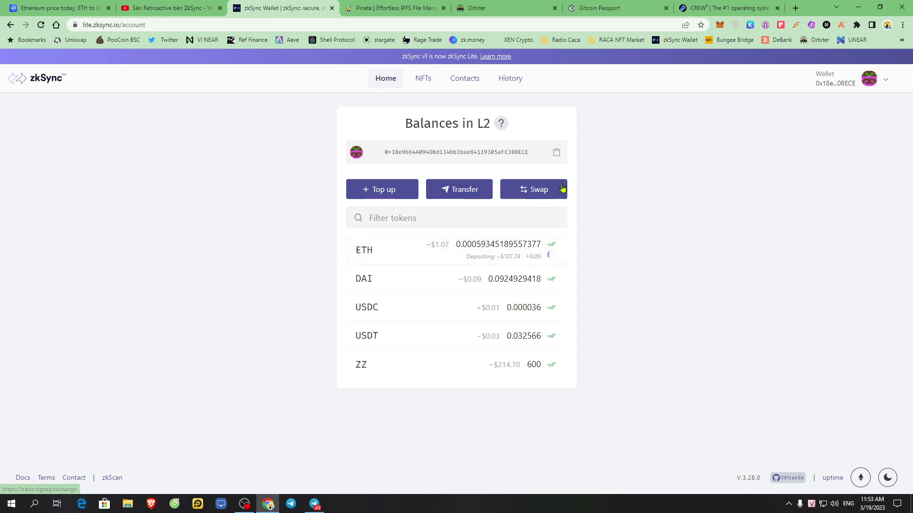
Step: Open the ZigZag exchange through zkSync's Swap option, choose the zkSync Lite network and dismiss the MetaMask request
click(533, 189)
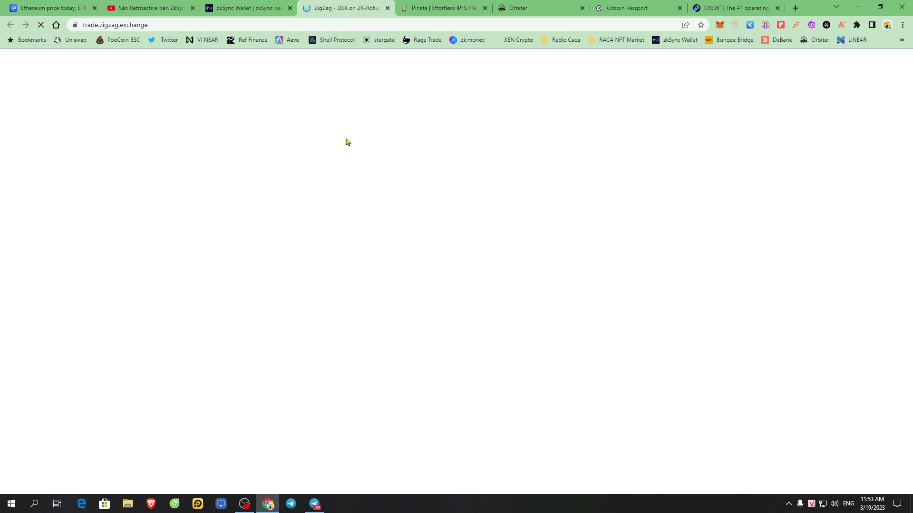
click(226, 23)
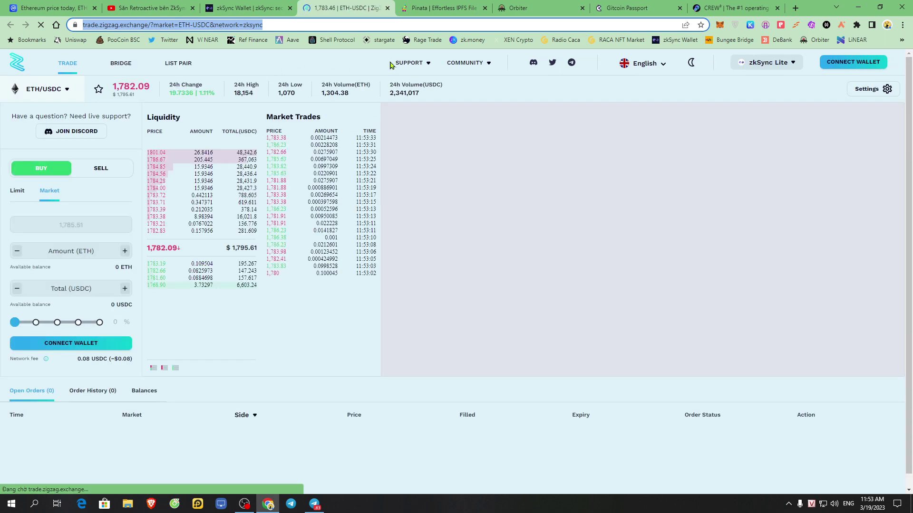
click(387, 136)
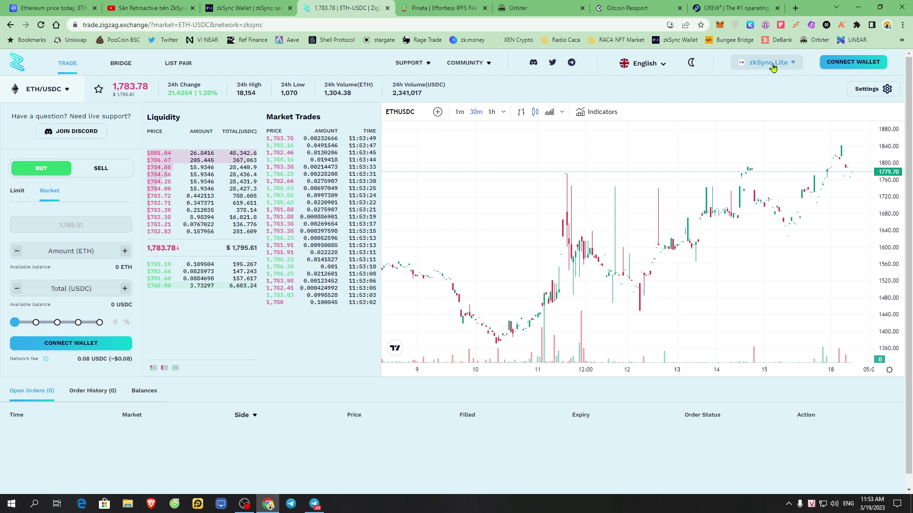
click(791, 67)
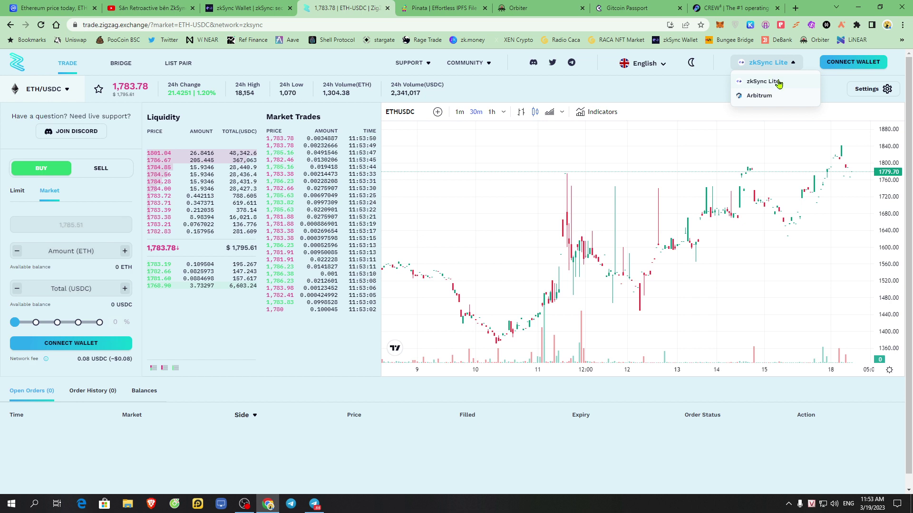
click(775, 81)
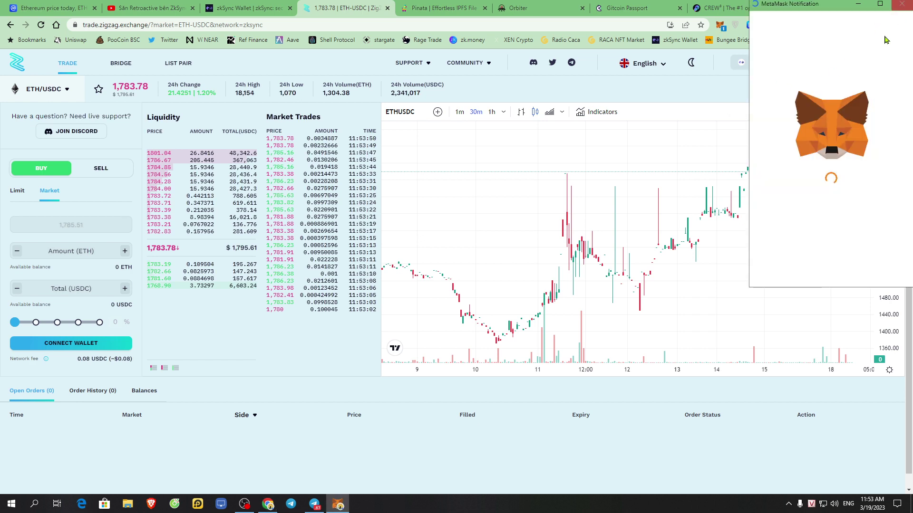
click(901, 4)
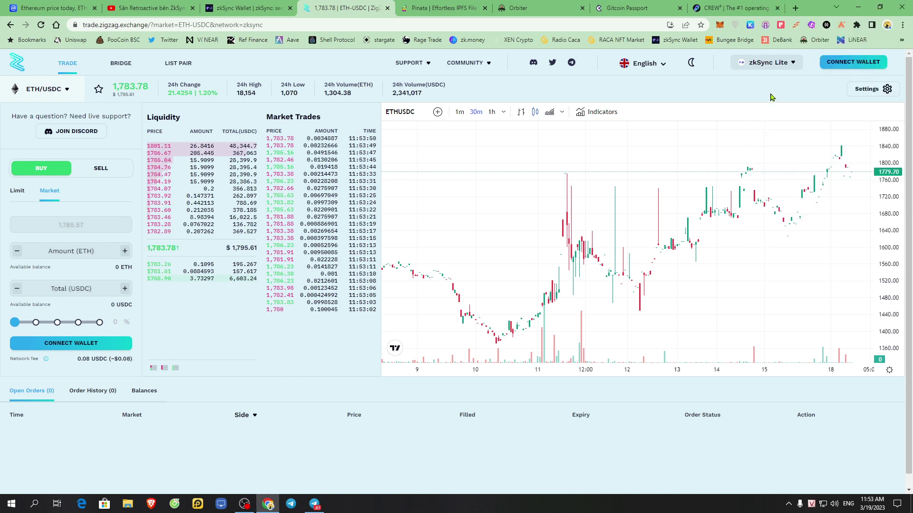
Step: Connect the MetaMask wallet to ZigZag, approve the connection and check the wallet's L2 token balances
click(854, 64)
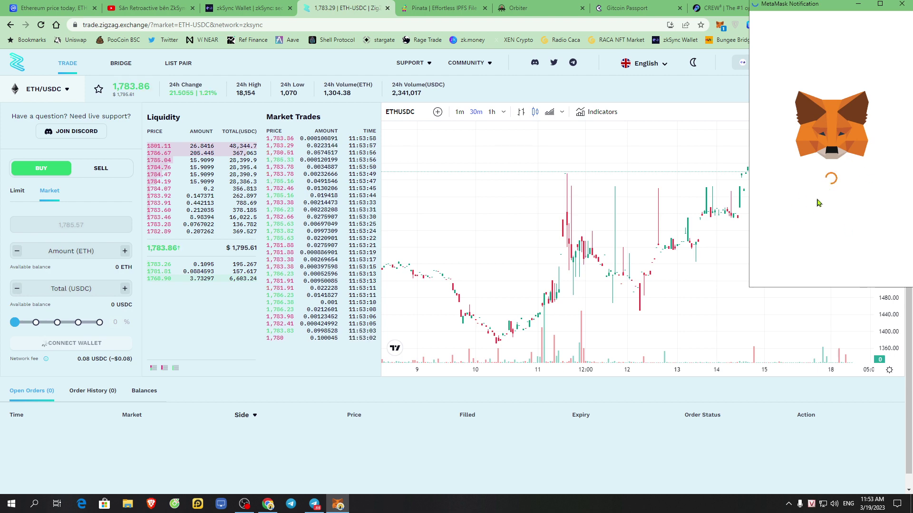
click(860, 266)
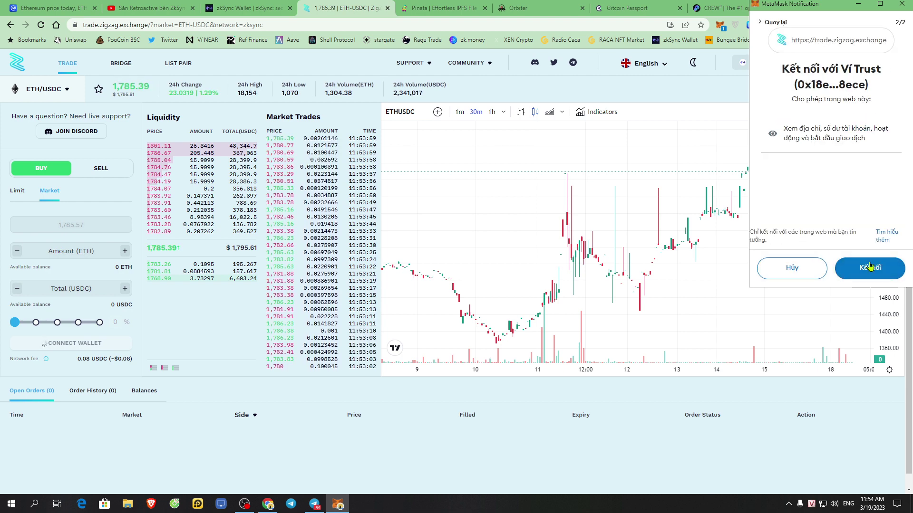
click(860, 266)
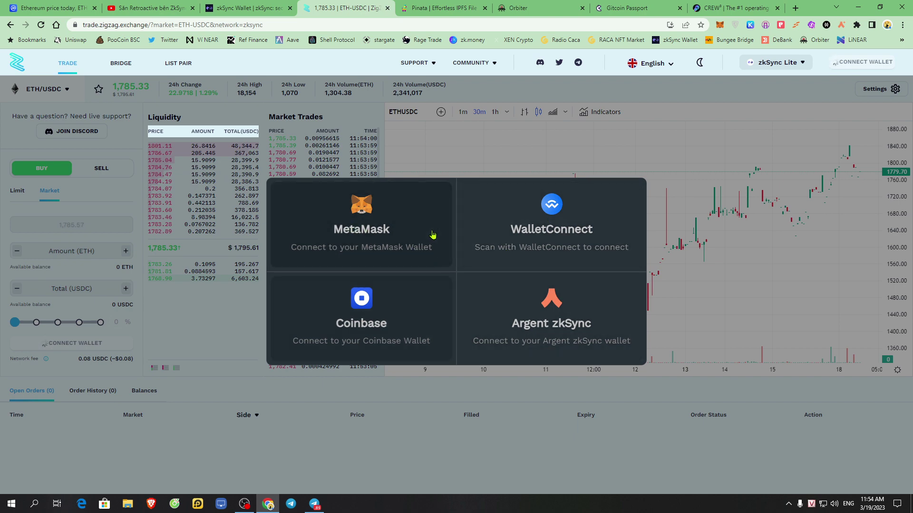
click(365, 231)
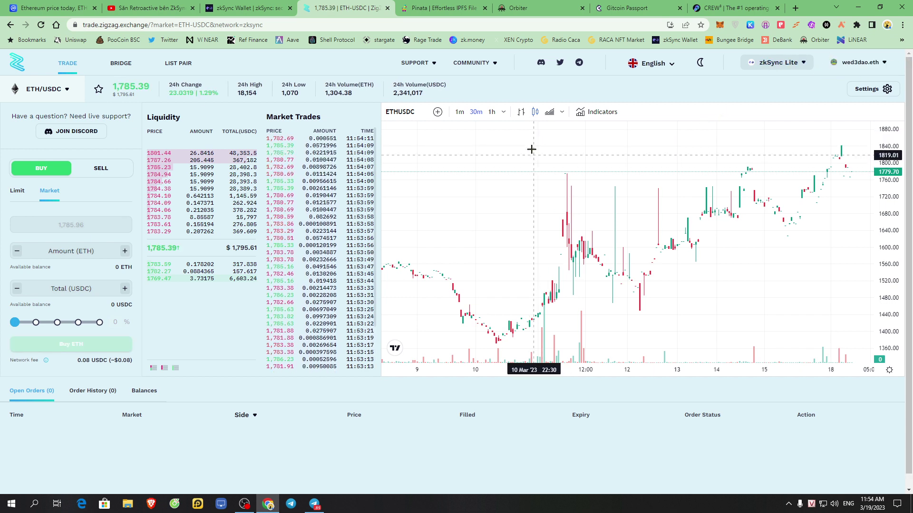
click(864, 65)
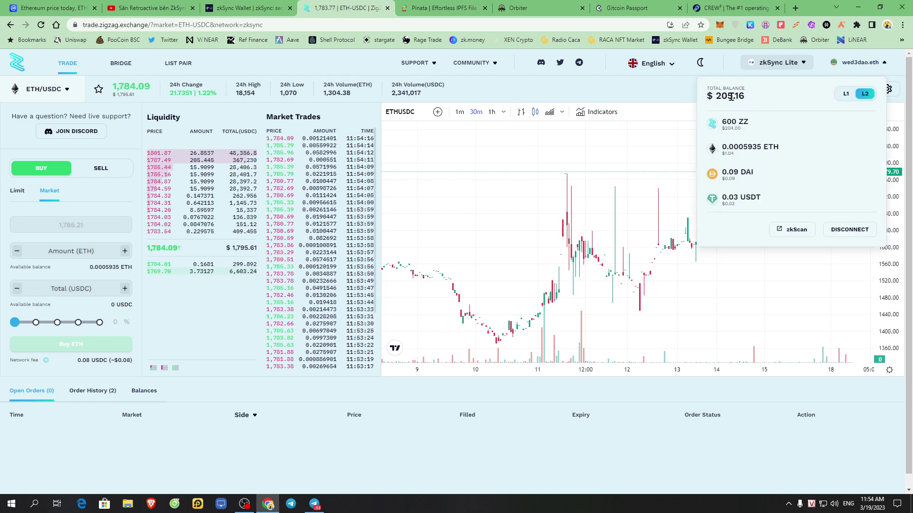
click(601, 170)
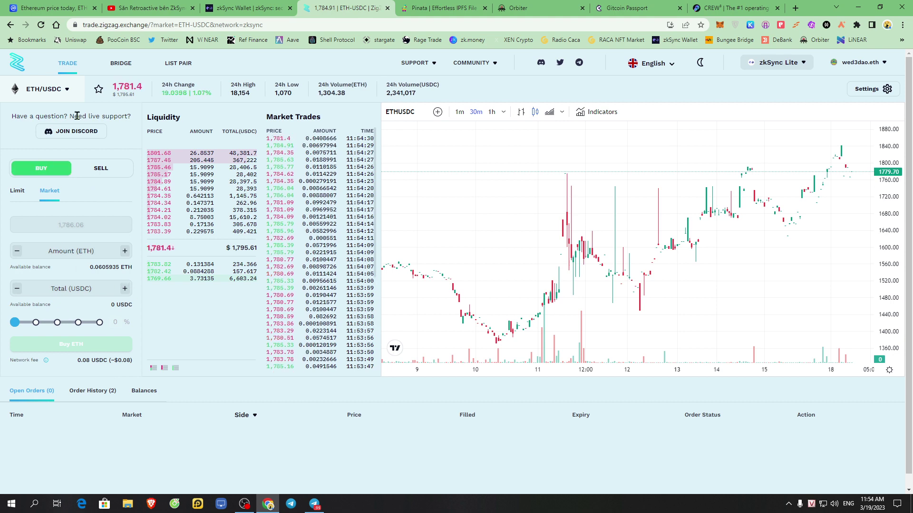
Step: Examine the available token pairs on ZigZag and keep ETH/USDC as the trading pair
click(61, 90)
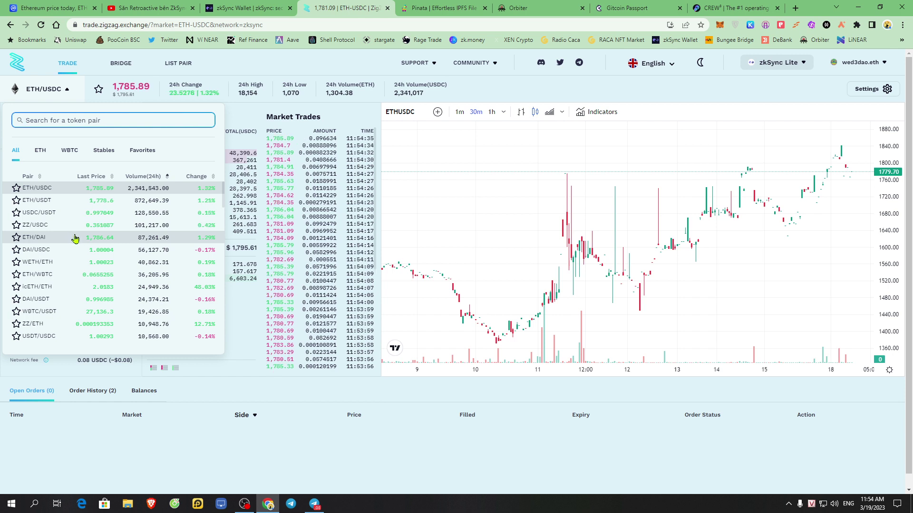
click(55, 193)
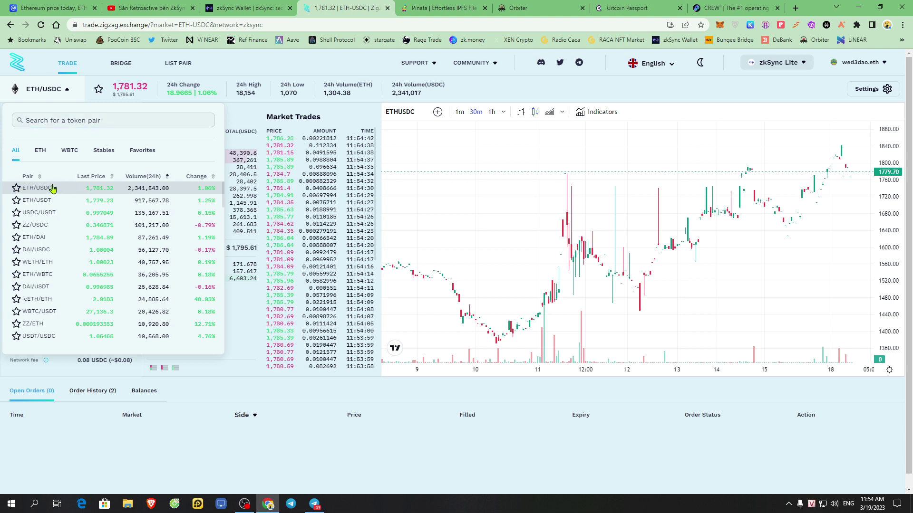
click(50, 99)
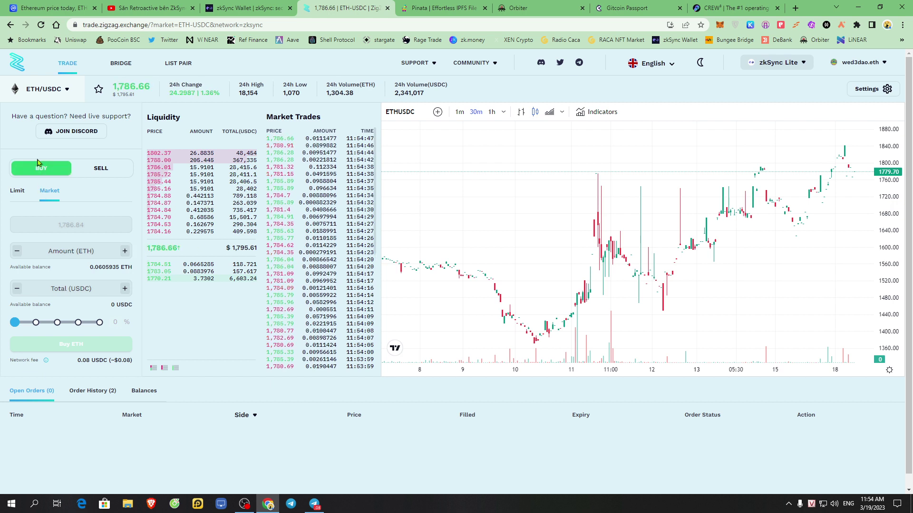
Step: Set the ETH/USDC order form to sell and compare how the limit and market order types handle the price
click(107, 175)
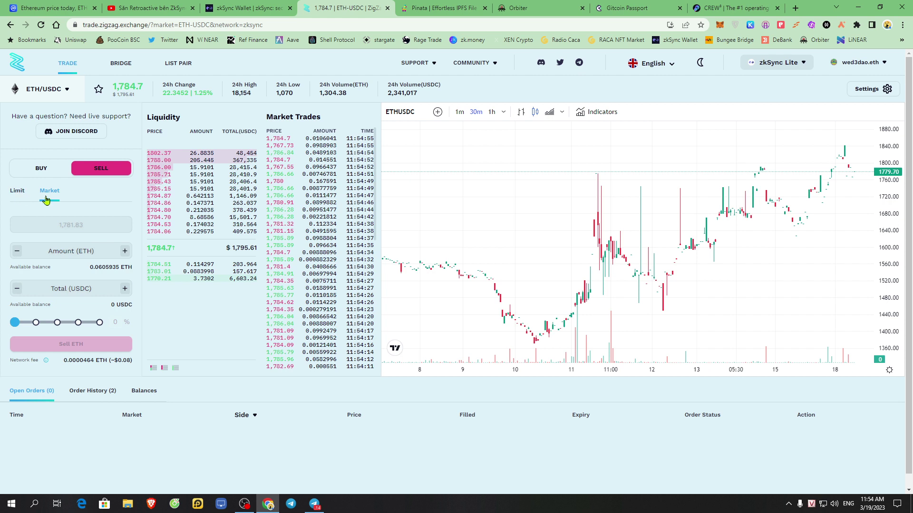
click(17, 191)
double_click(57, 226)
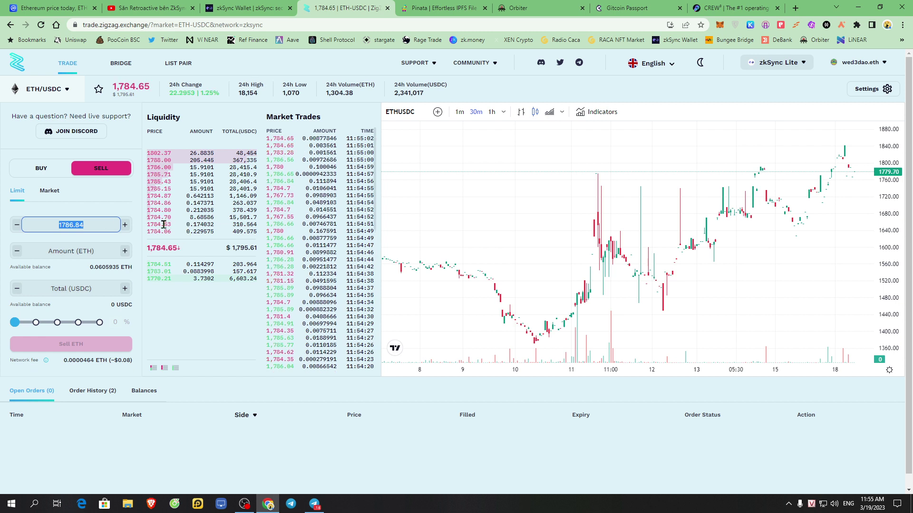
click(180, 296)
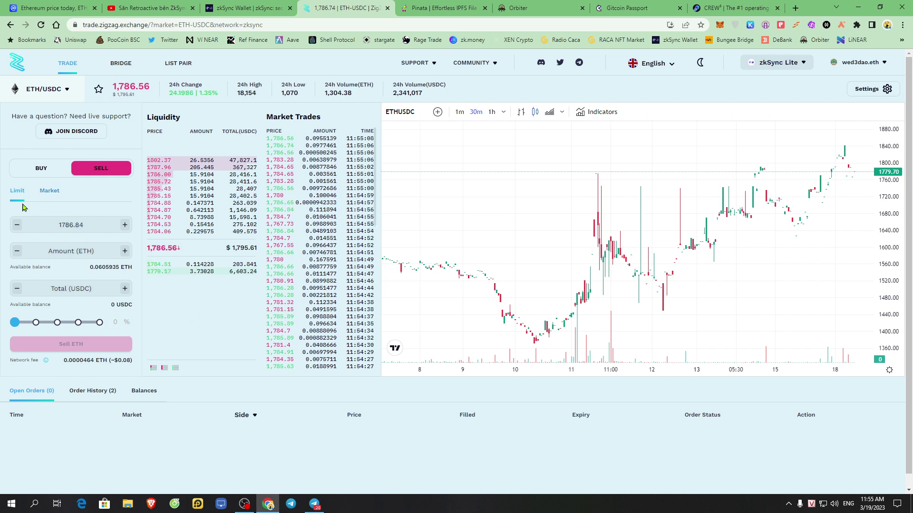
click(49, 194)
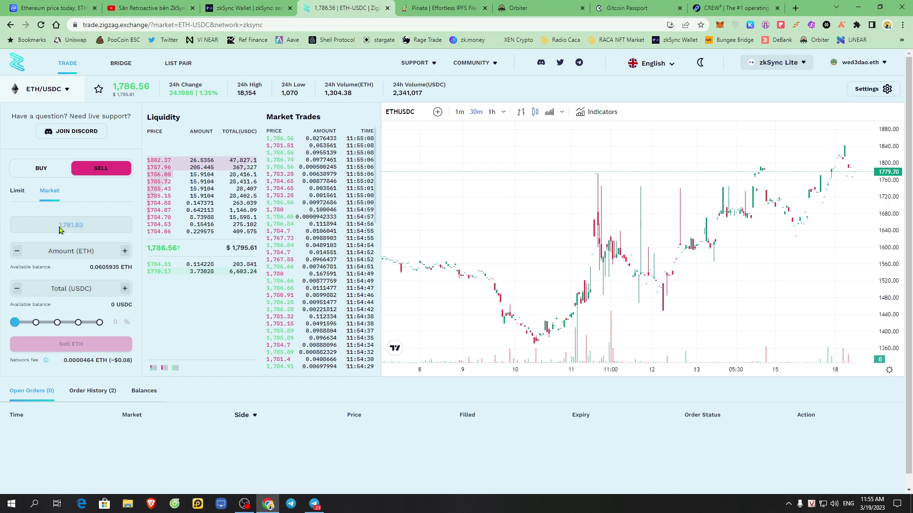
drag(60, 230, 93, 230)
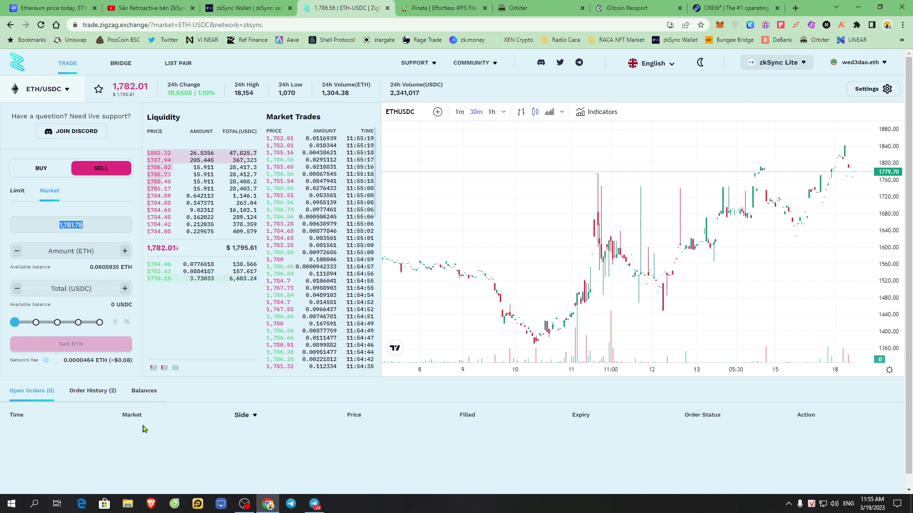
Step: Make the sell order a limit order and set its price to 1789 USDC
click(17, 191)
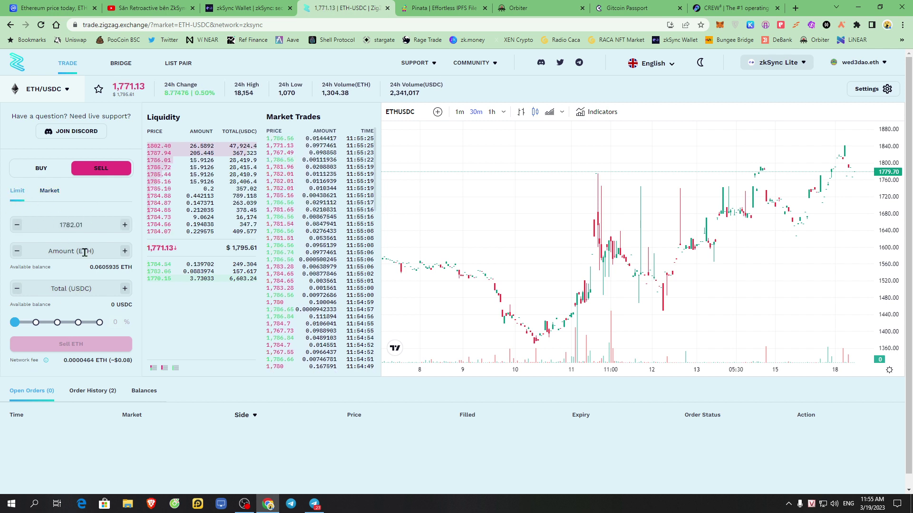
click(47, 226)
drag(150, 235, 175, 238)
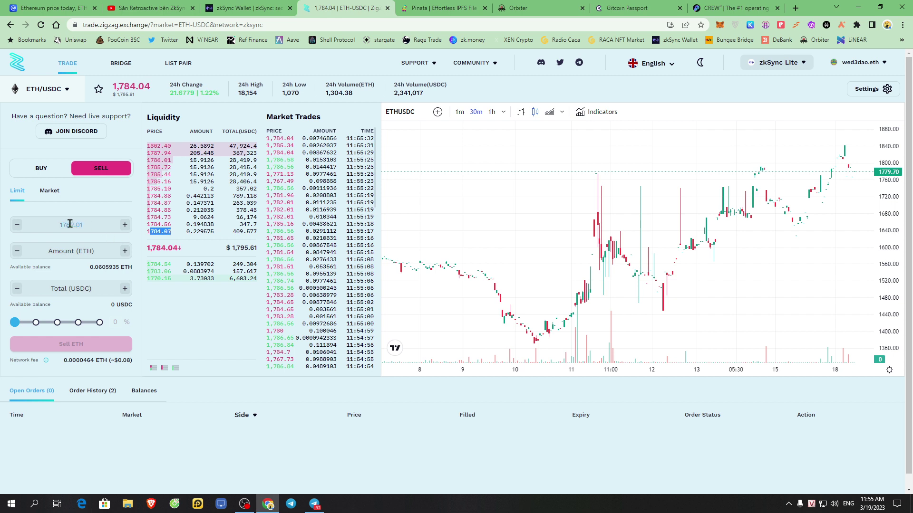
drag(70, 223, 110, 225)
text(9)
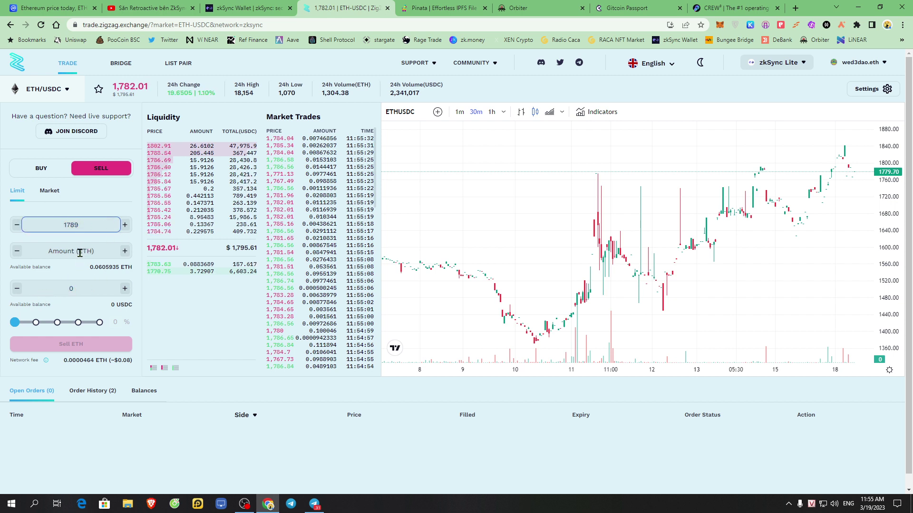
Step: Set the sell amount to 100% of the ETH balance, then submit the limit order and sign it in MetaMask
drag(14, 322, 113, 322)
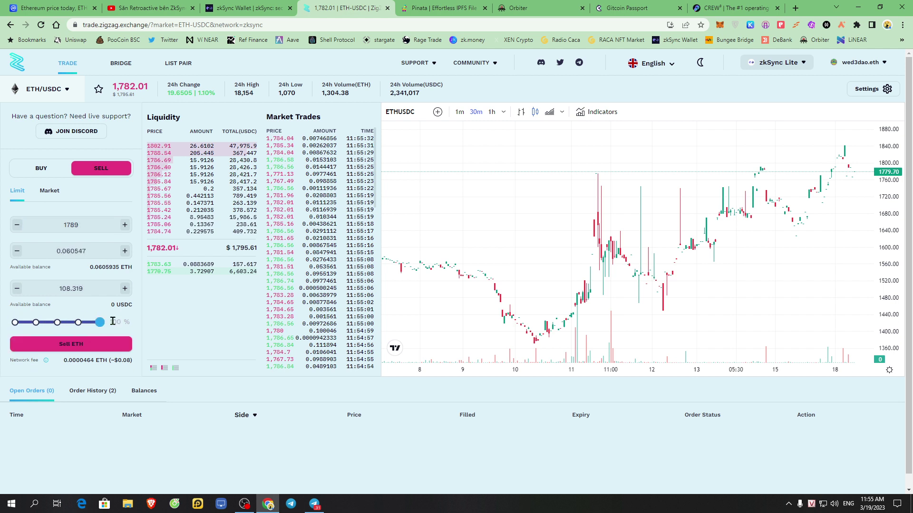
double_click(74, 258)
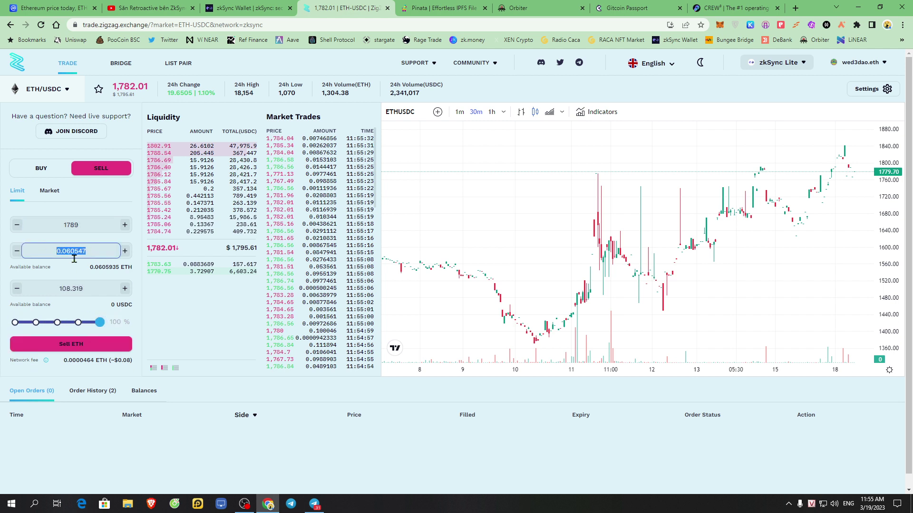
click(107, 329)
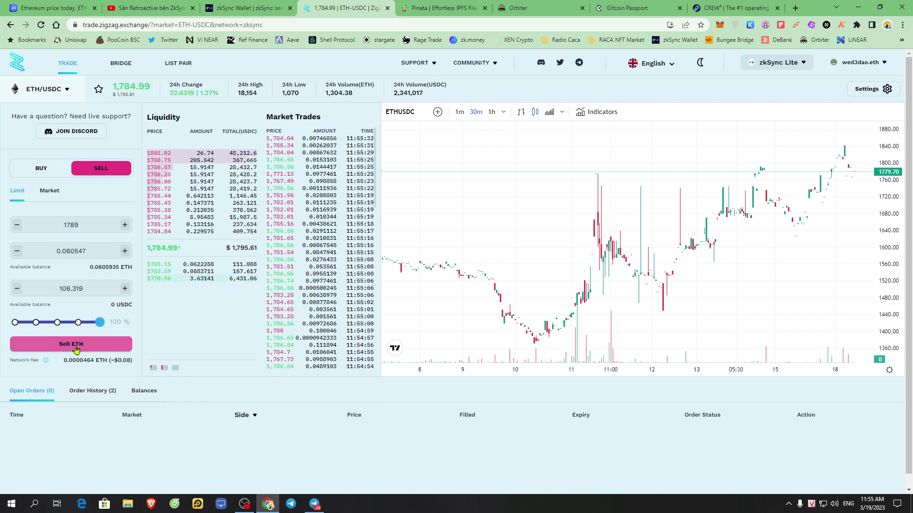
click(75, 345)
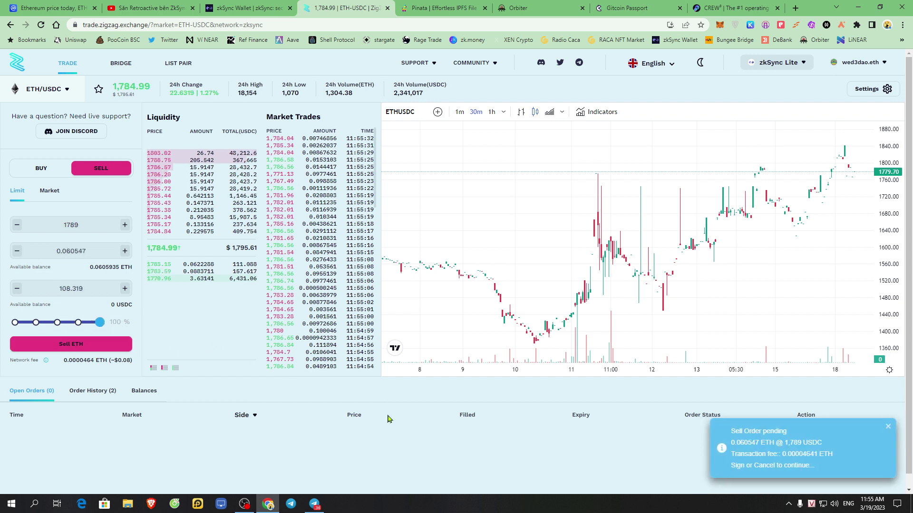
click(594, 344)
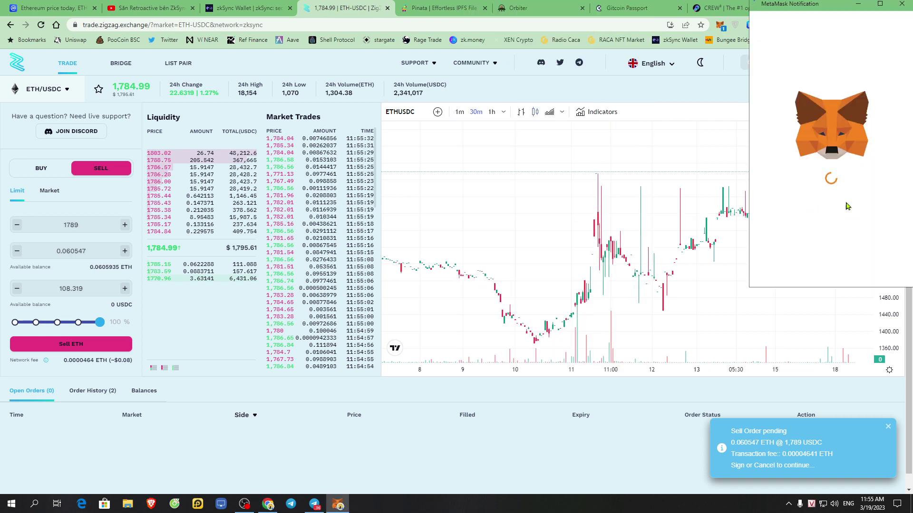
scroll(855, 224, down, 1)
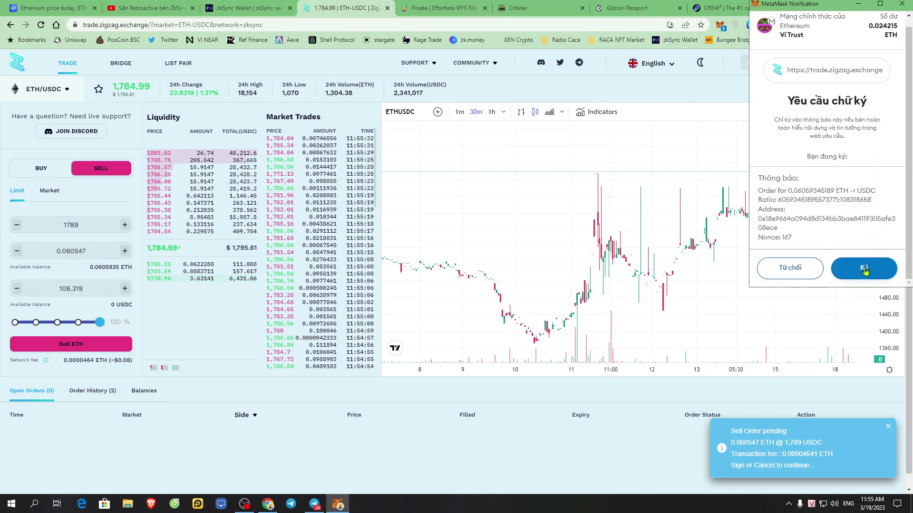
click(864, 269)
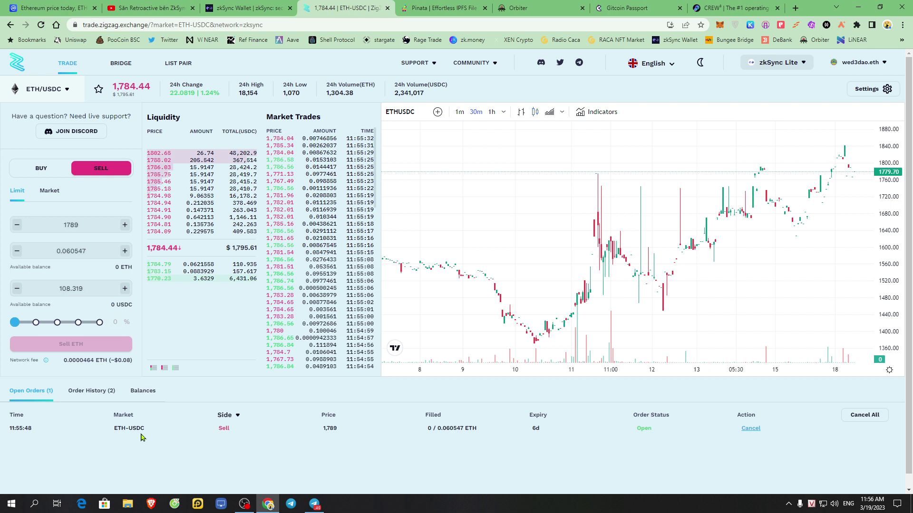
Step: Review the amount in the order form and the open order's market, side and price
double_click(76, 251)
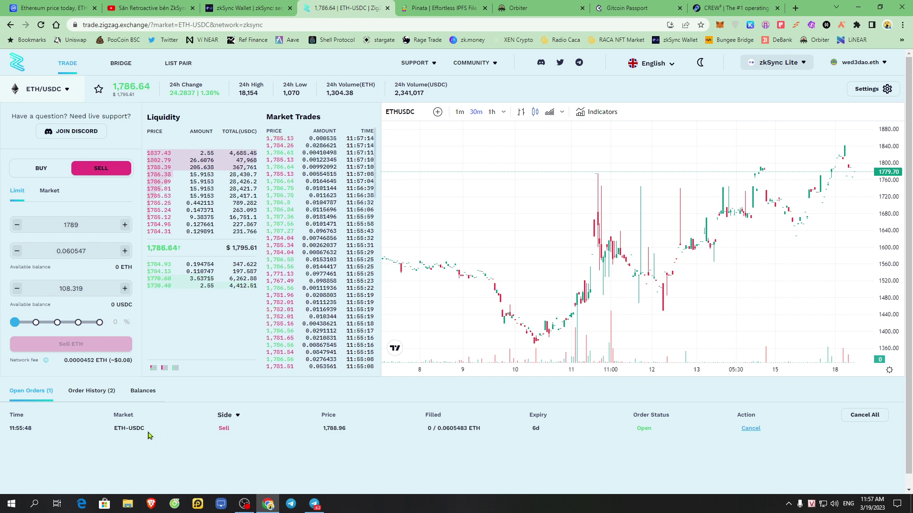
drag(113, 430, 221, 428)
double_click(324, 428)
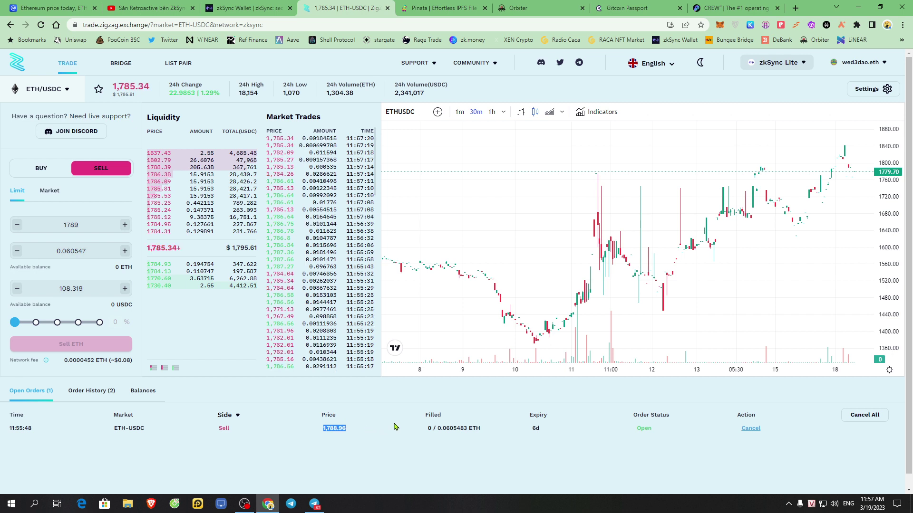
click(328, 459)
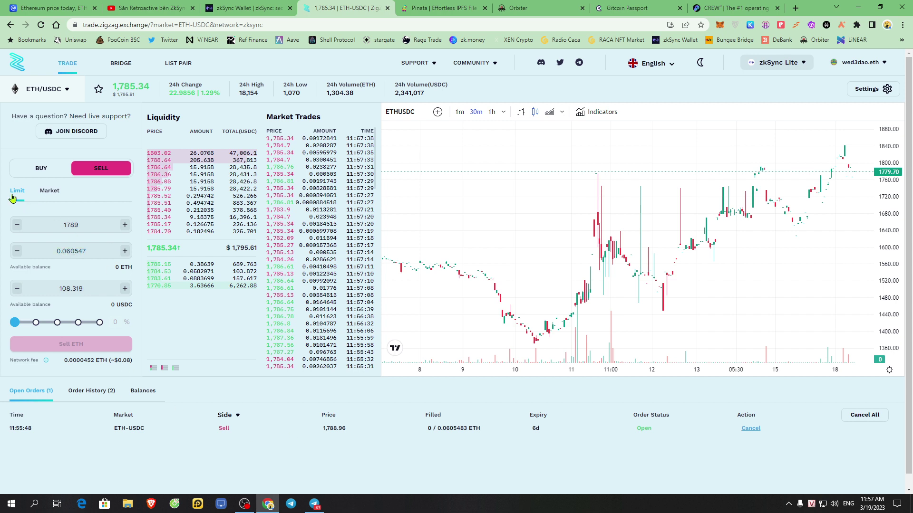
Step: Return the order form to the market type and cancel the open ETH-USDC sell order
click(49, 190)
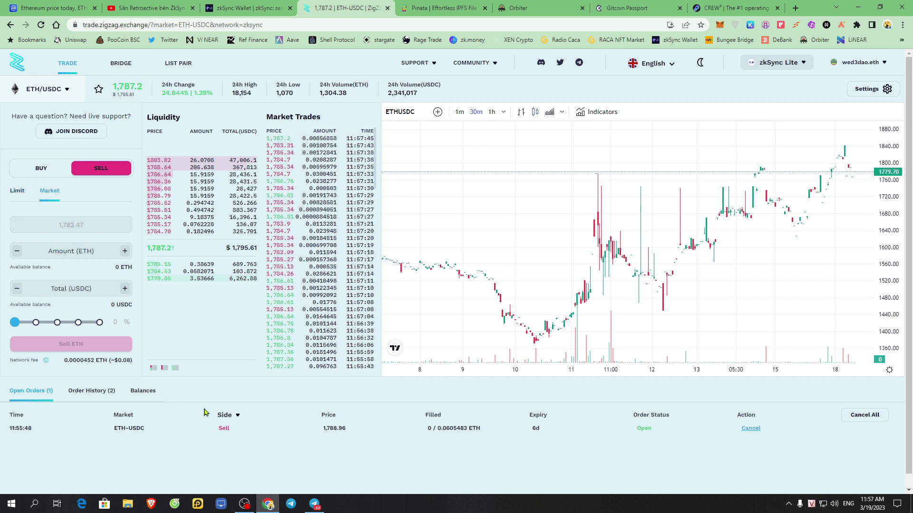
click(750, 428)
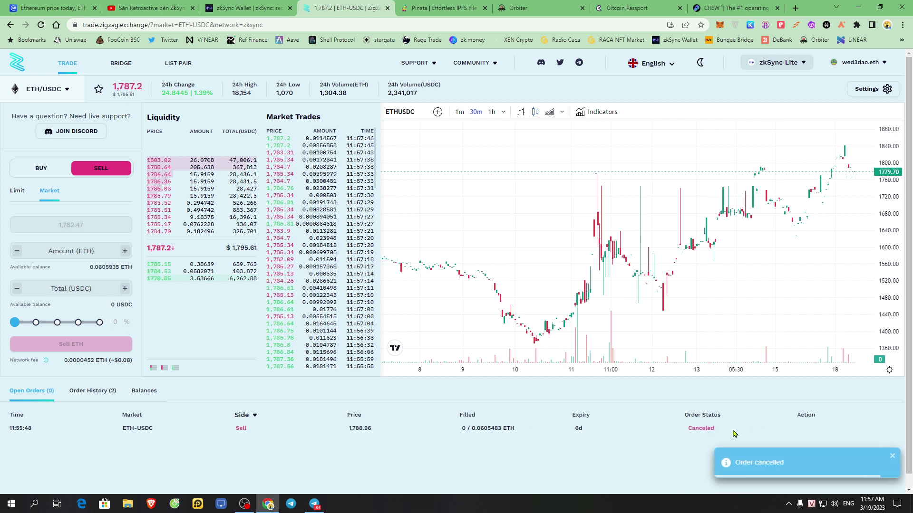
Step: Check the past orders on ZigZag and the L2 token balances in the zkSync wallet
click(102, 397)
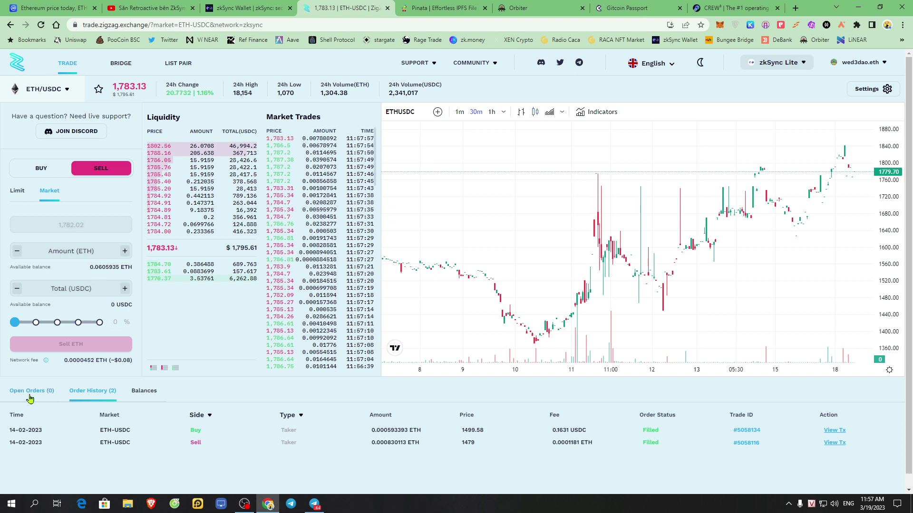
click(248, 8)
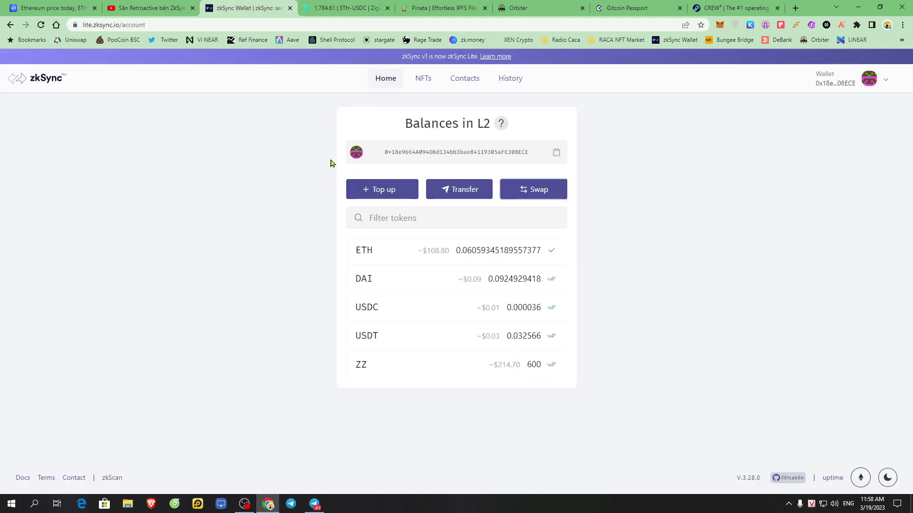
click(341, 7)
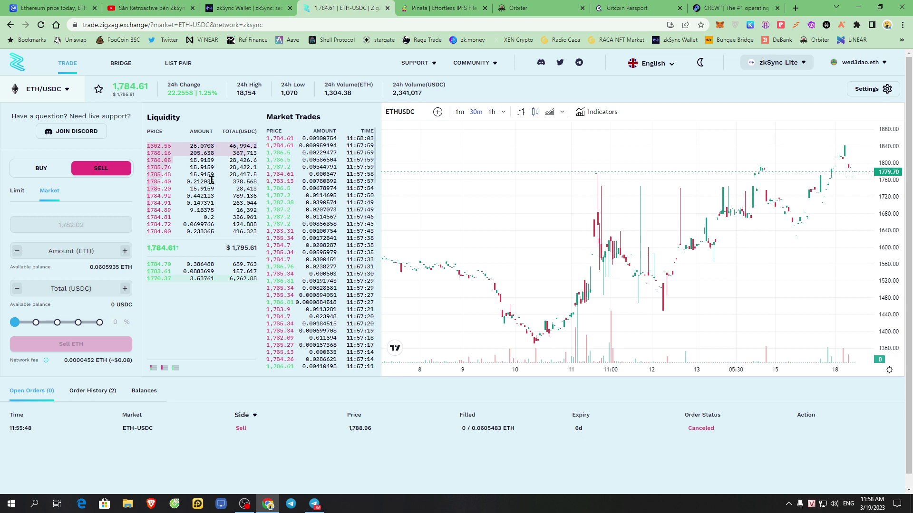
click(440, 9)
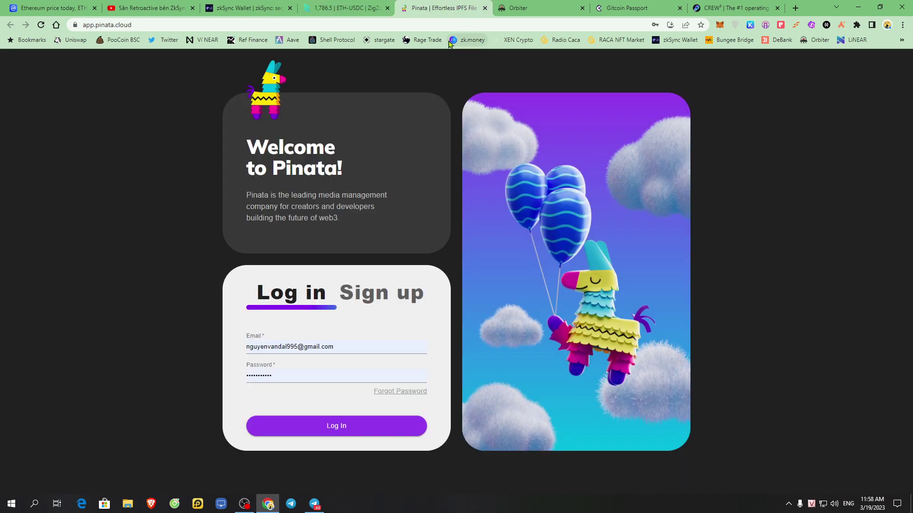
click(270, 6)
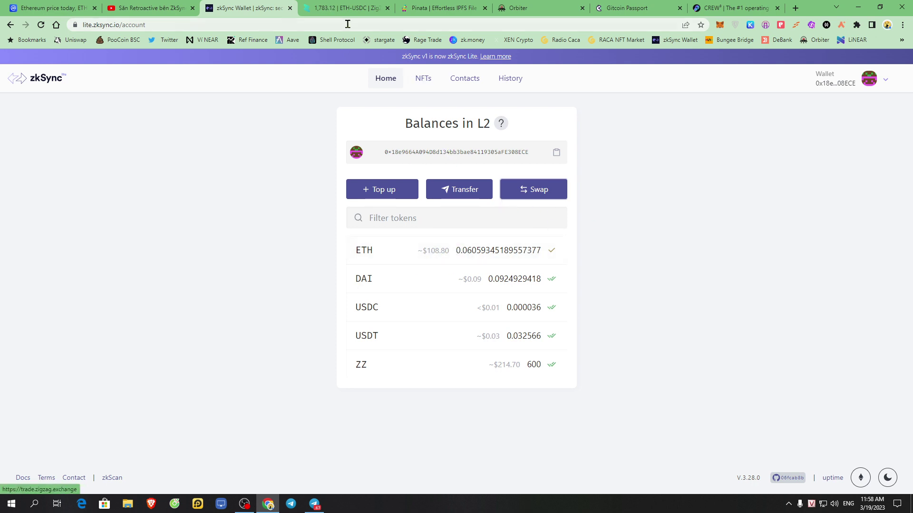
Step: Switch to Pinata, view its sign-up form, log in with the saved credentials and dismiss the saved-password warning
click(419, 6)
click(169, 25)
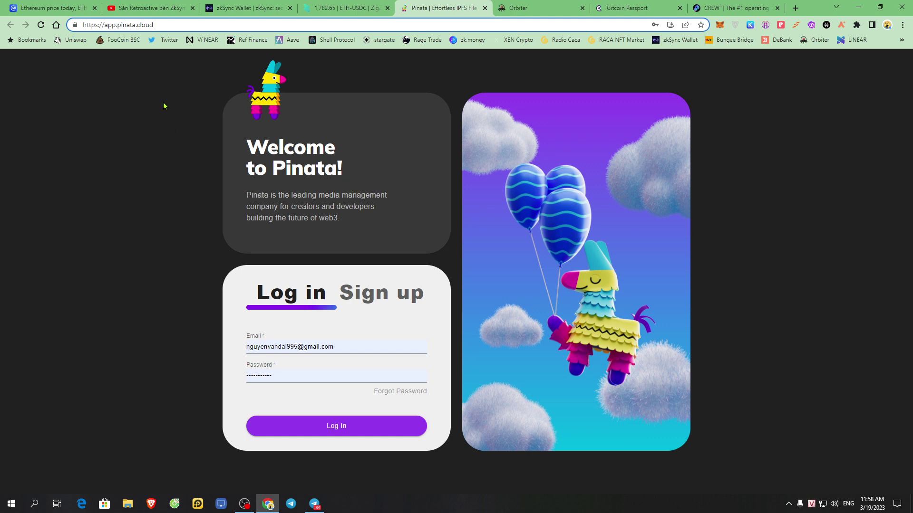
click(364, 300)
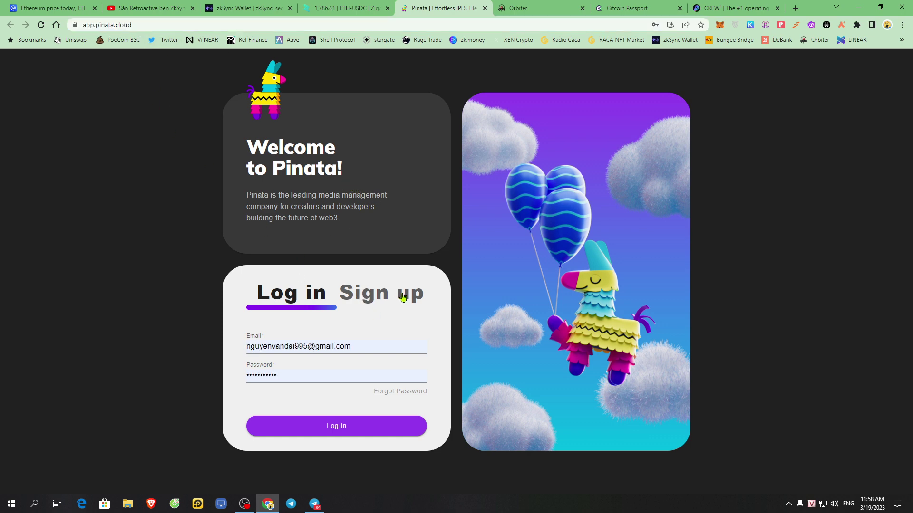
click(304, 337)
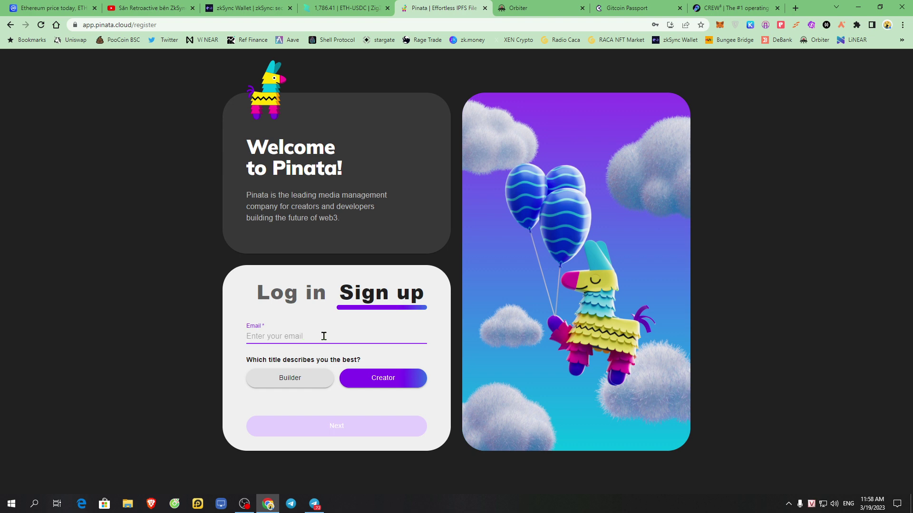
click(280, 299)
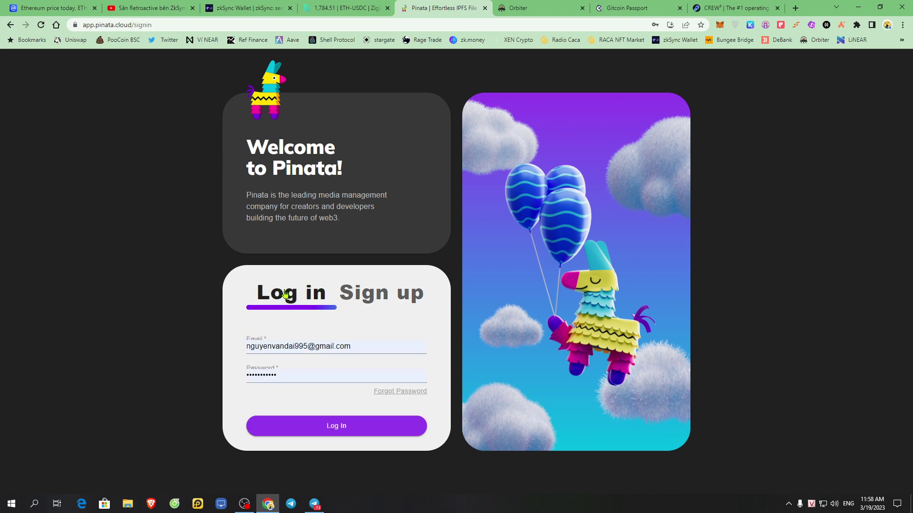
click(321, 421)
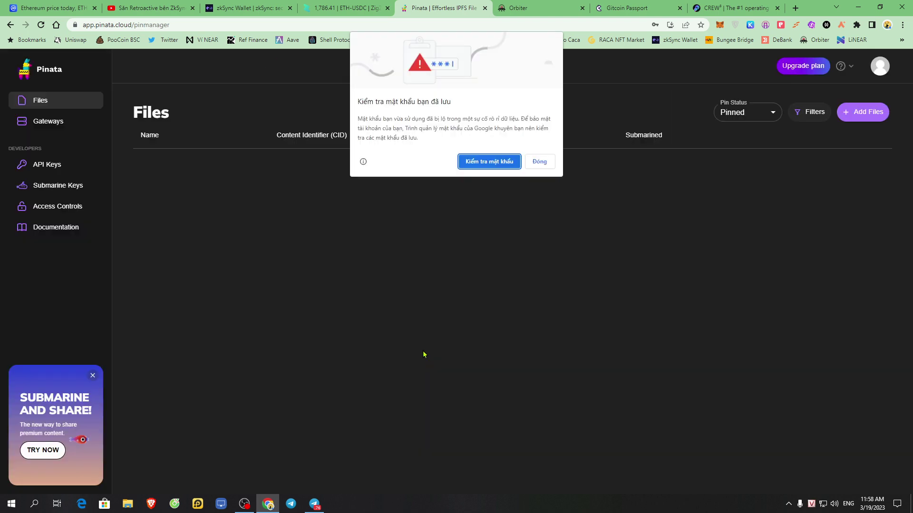
click(541, 167)
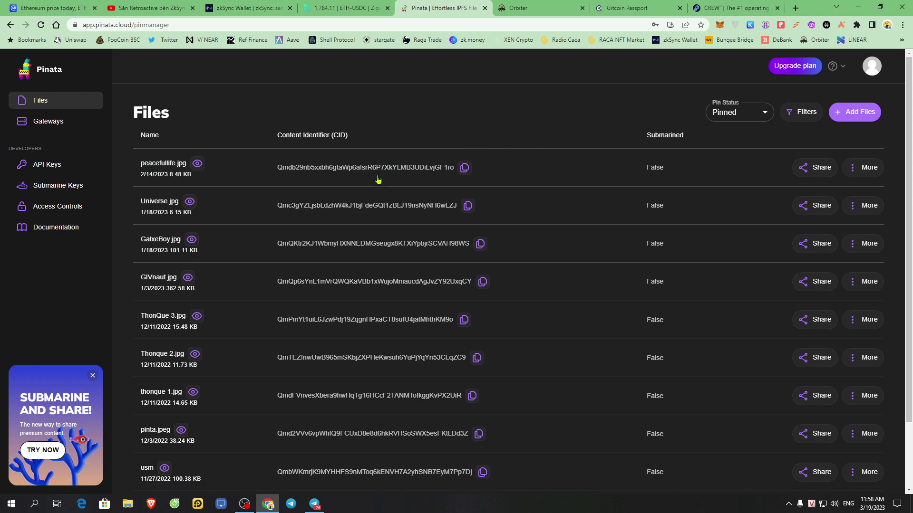
Step: Dismiss the Submarine promotion and choose the image FeywYlgXEAMTX6k from Saved Pictures for a new file upload
click(93, 376)
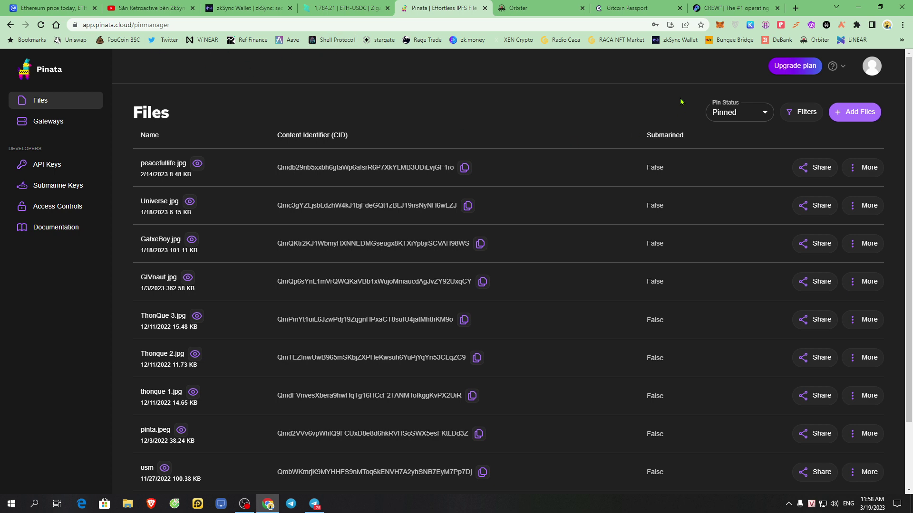
click(867, 113)
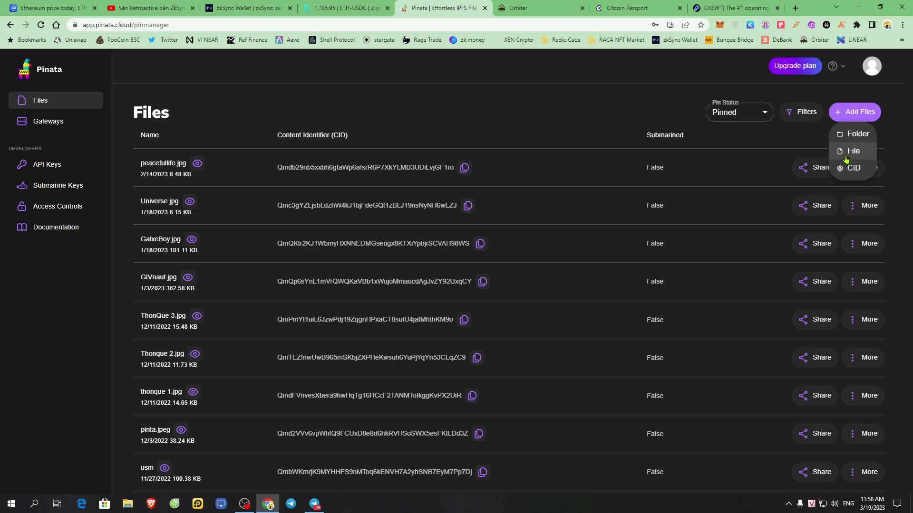
click(850, 152)
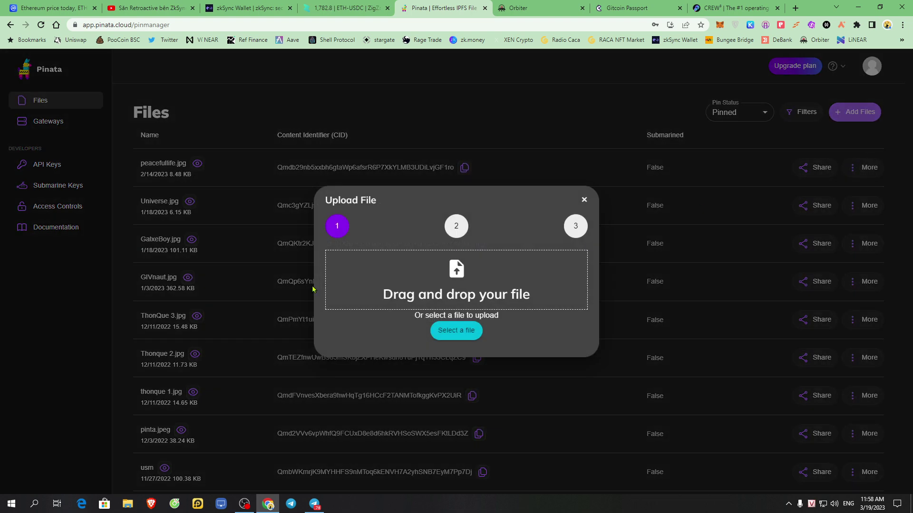
click(458, 332)
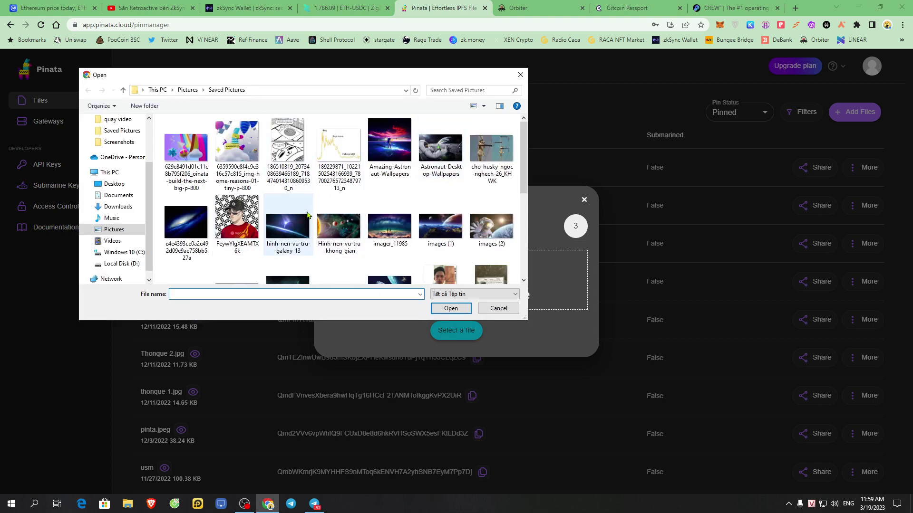
click(236, 226)
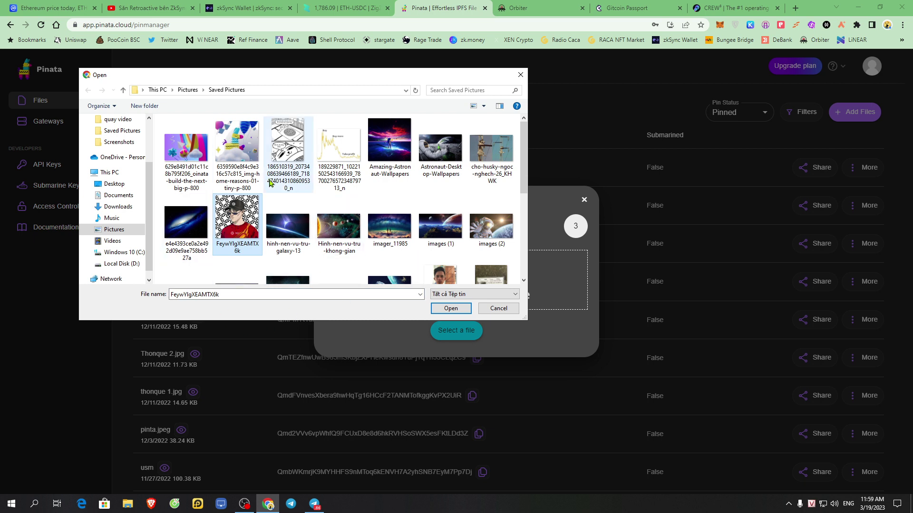
click(451, 309)
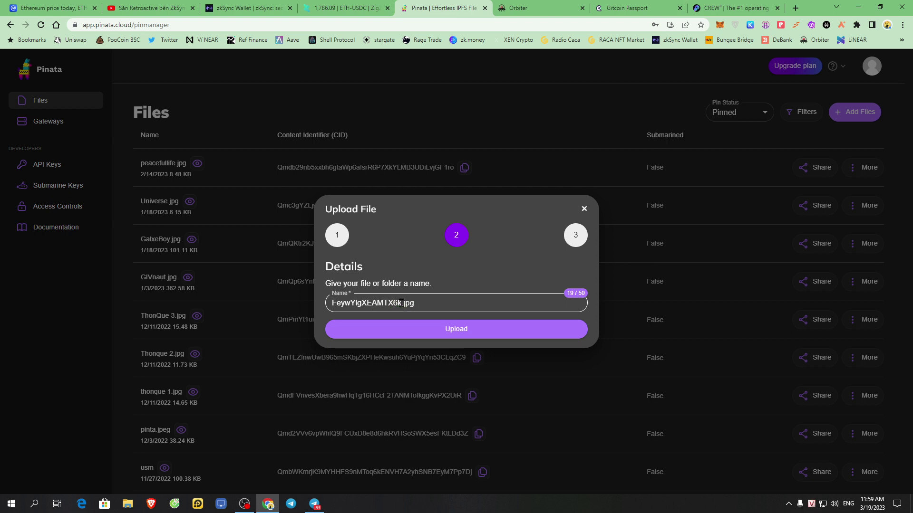
Step: Name the file avatar.jpg and upload it to Pinata
drag(402, 303, 328, 305)
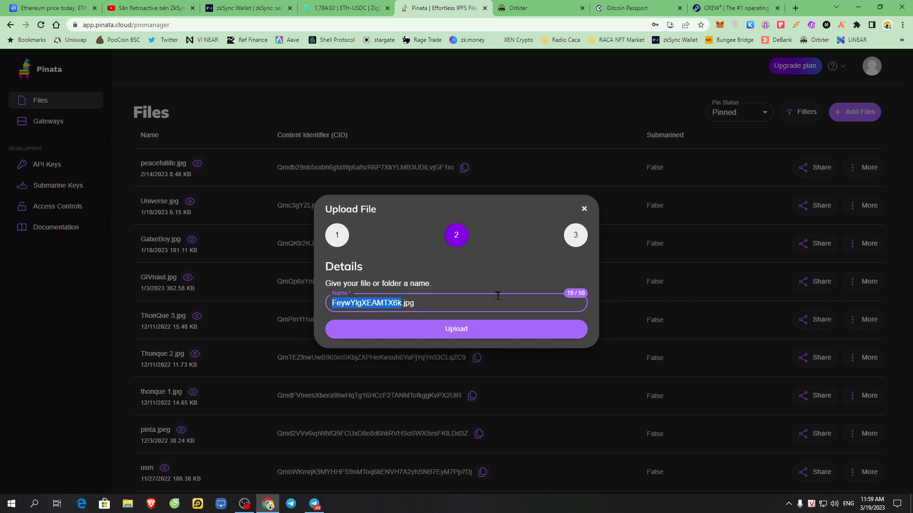
text(avai)
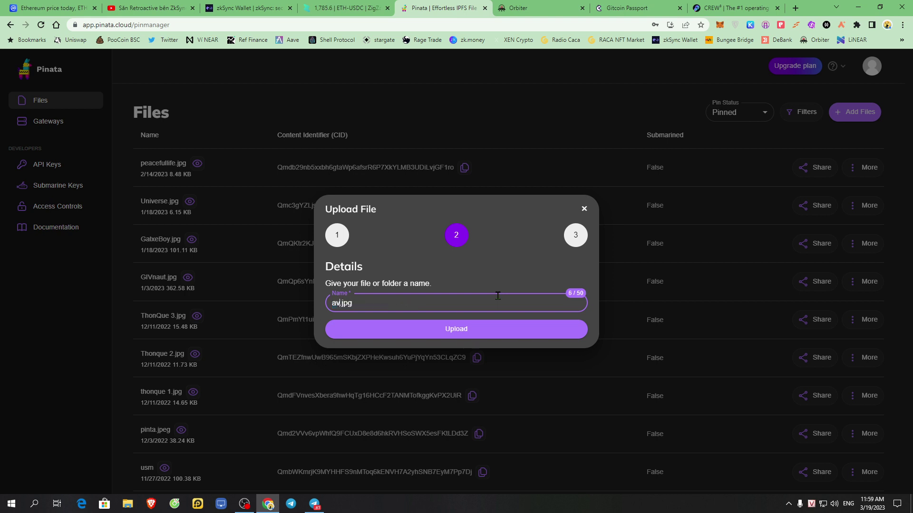
key(BackSpace)
text(ater)
key(BackSpace)
key(BackSpace)
key(BackSpace)
key(BackSpace)
text(tar)
click(454, 332)
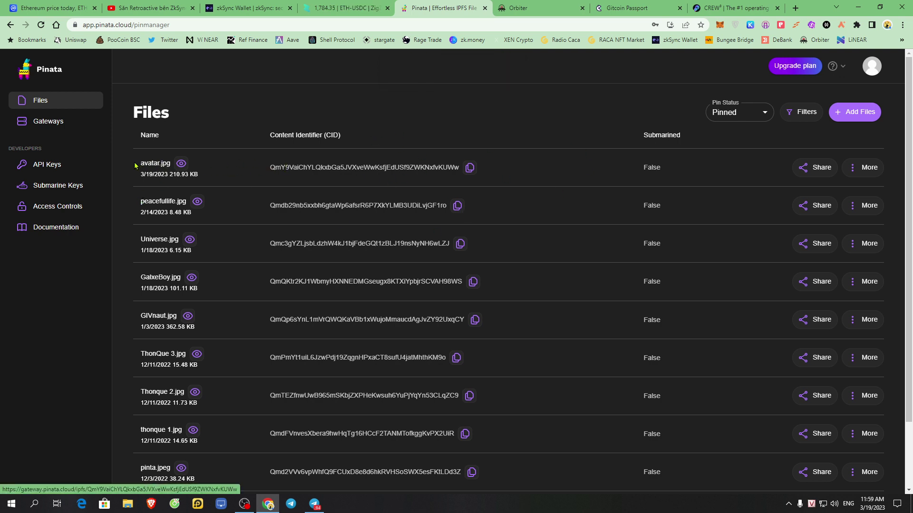
Step: Review the name, upload date and size of avatar.jpg and the Content Identifier column in the file list
drag(138, 164, 171, 163)
click(218, 153)
drag(140, 175, 175, 172)
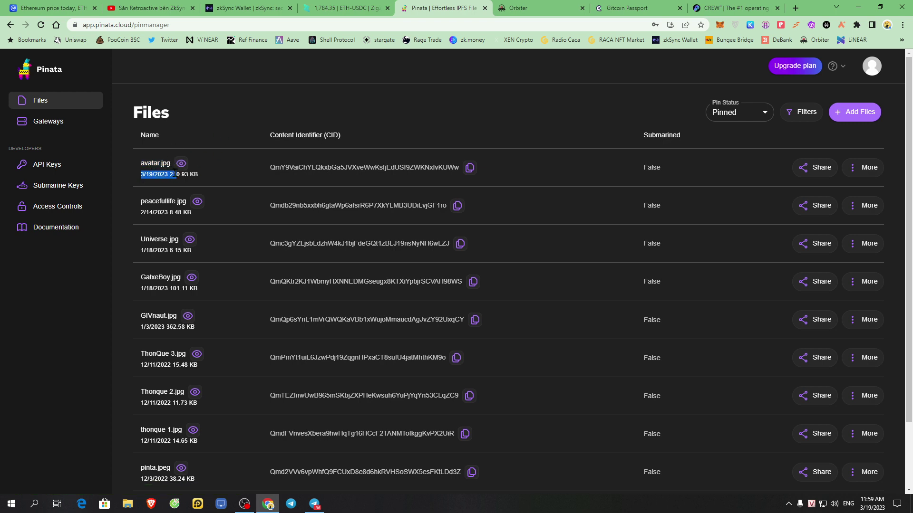
drag(197, 173, 198, 174)
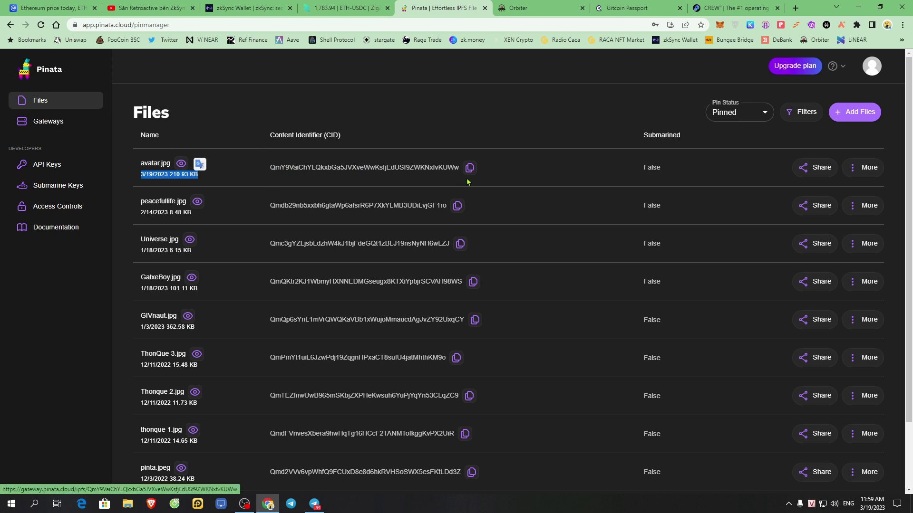
click(513, 98)
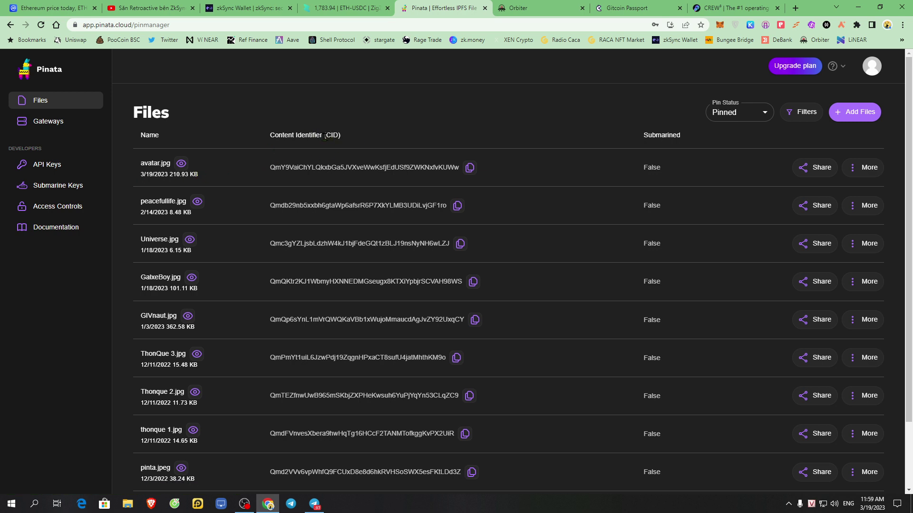
drag(324, 137, 355, 139)
drag(140, 168, 171, 164)
click(243, 173)
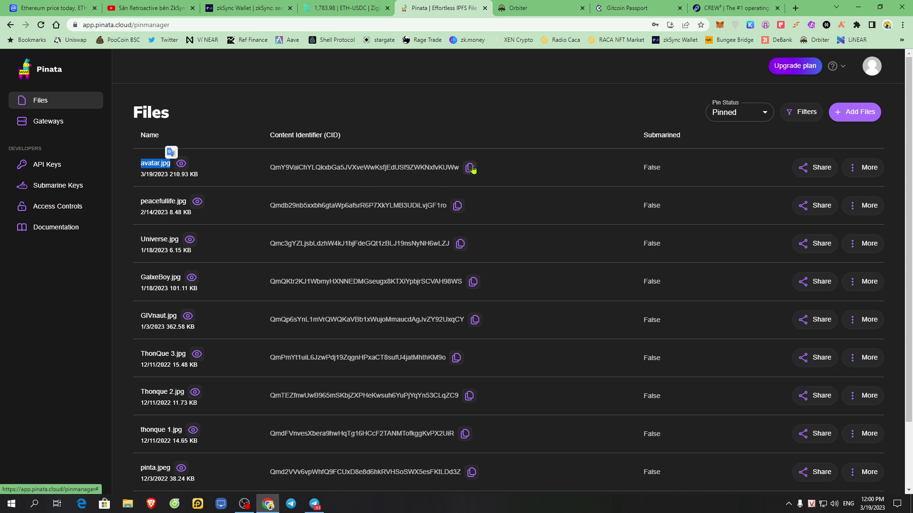
Step: Copy the content identifier (CID) of avatar.jpg
drag(270, 167, 459, 167)
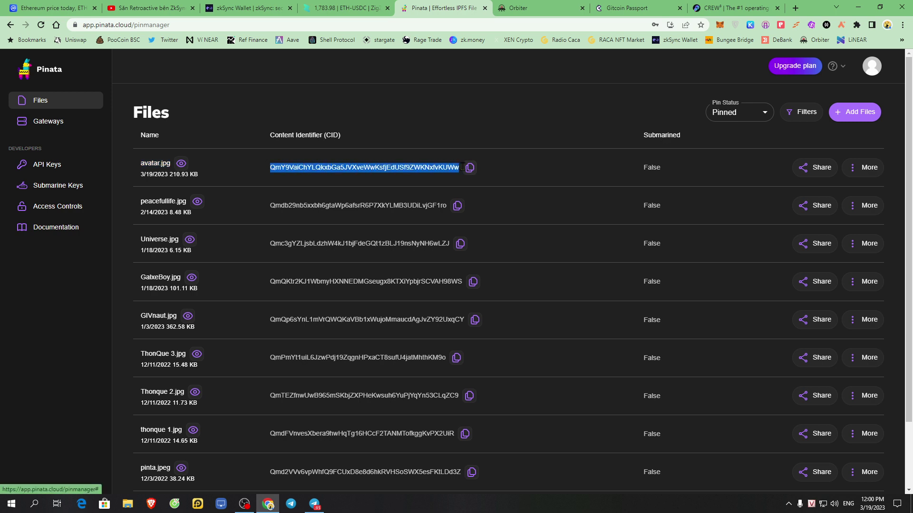
click(469, 167)
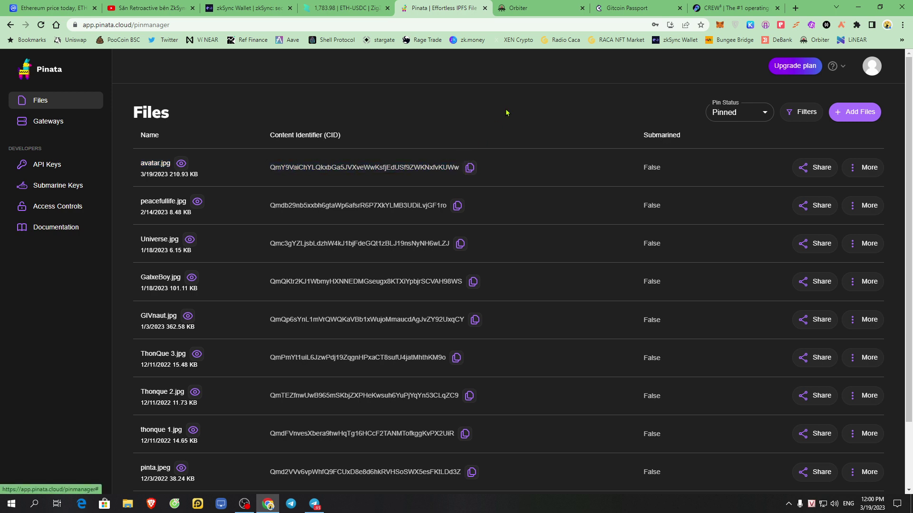
click(471, 172)
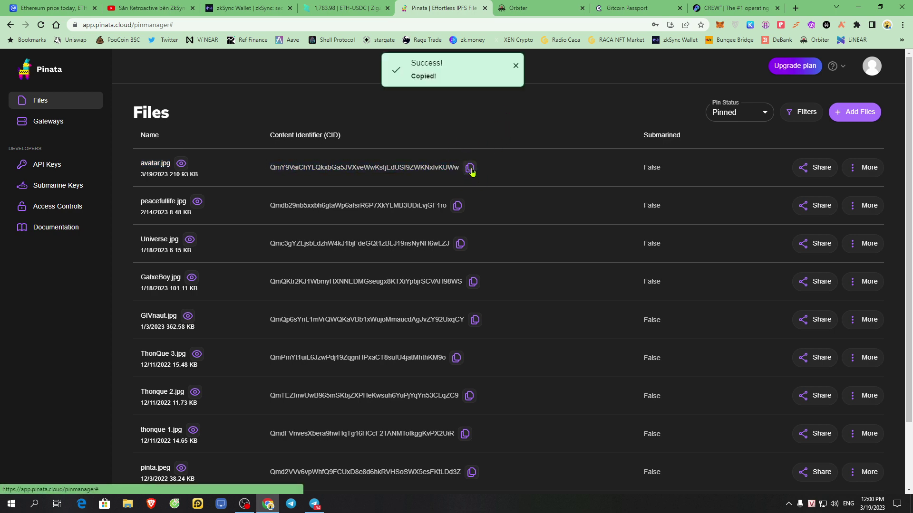
Step: Switch to the zkSync wallet, start minting an NFT and paste the copied CID as its content address
click(251, 6)
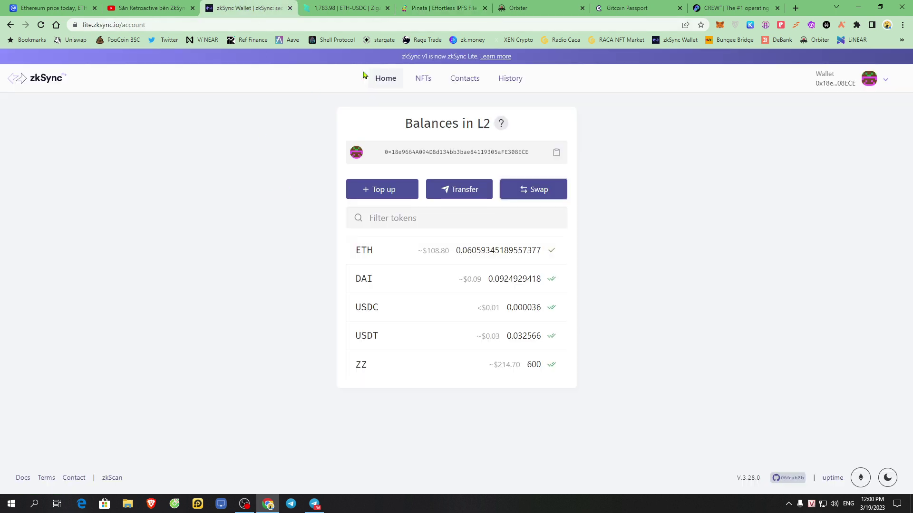
click(422, 85)
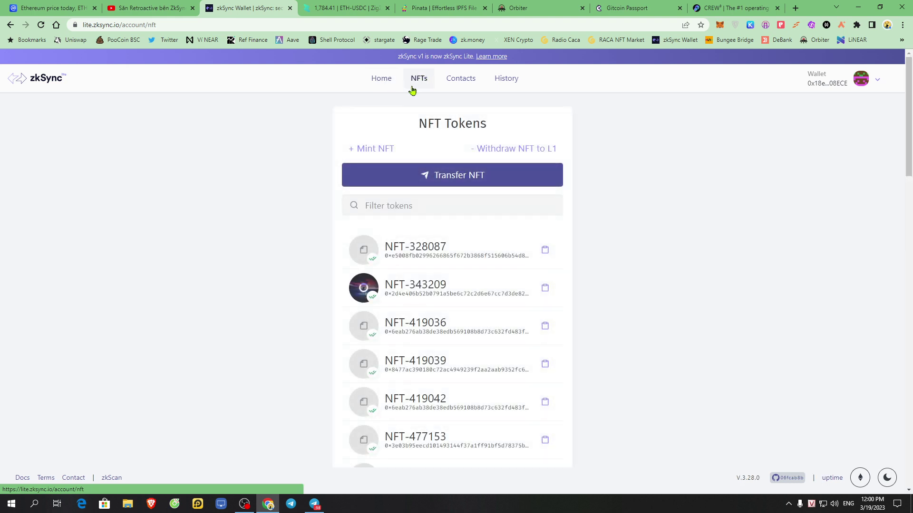
click(376, 151)
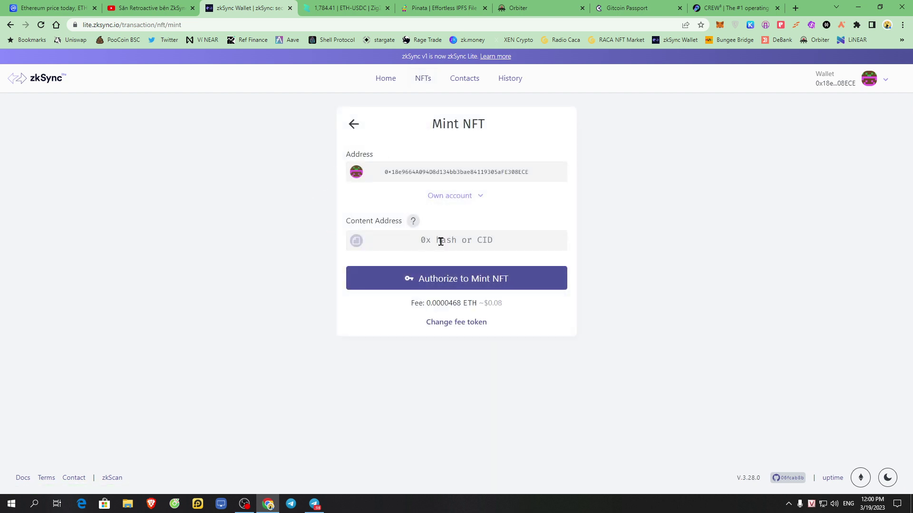
right_click(461, 242)
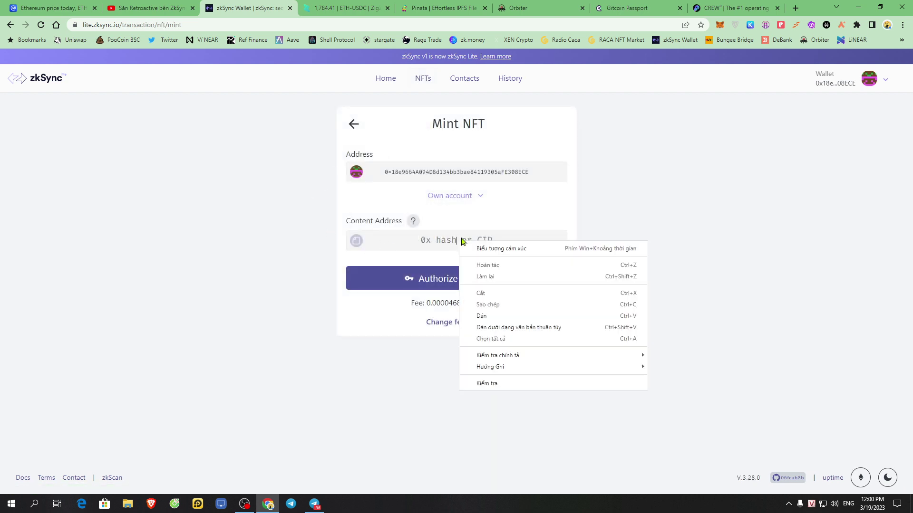
click(481, 315)
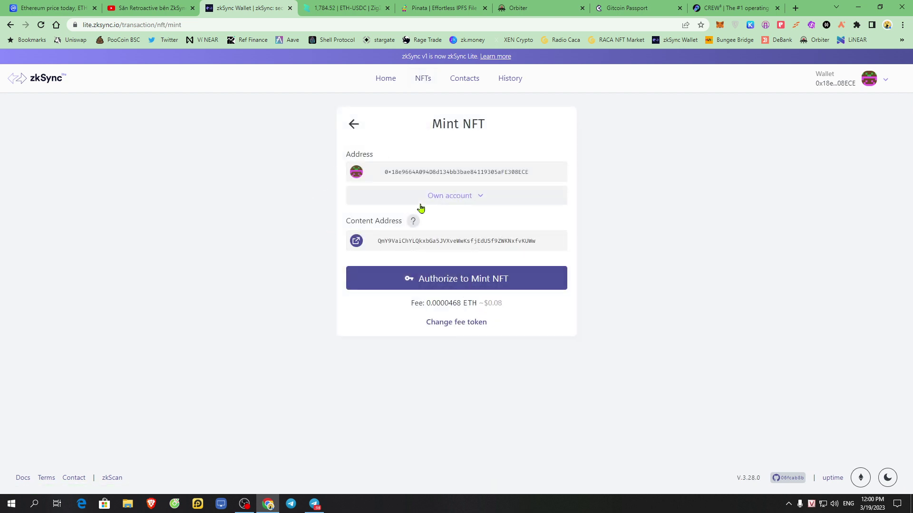
Step: Recheck the avatar.jpg entry and its CID on Pinata, and review the minting fee in the zkSync wallet
click(429, 6)
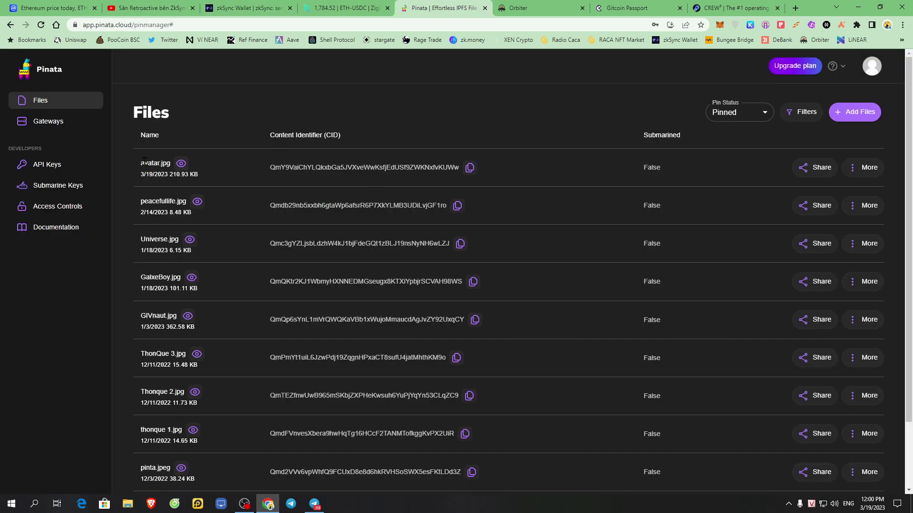
drag(145, 160, 467, 171)
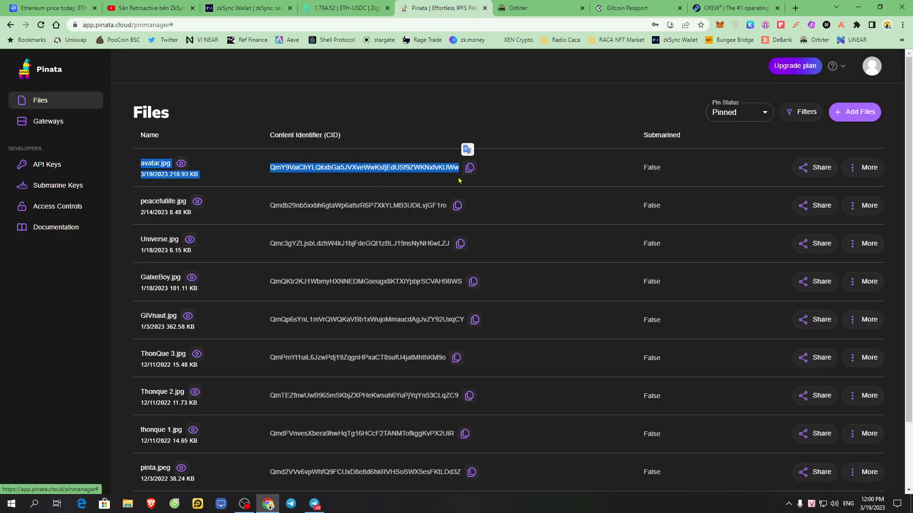
key(ctrl+3)
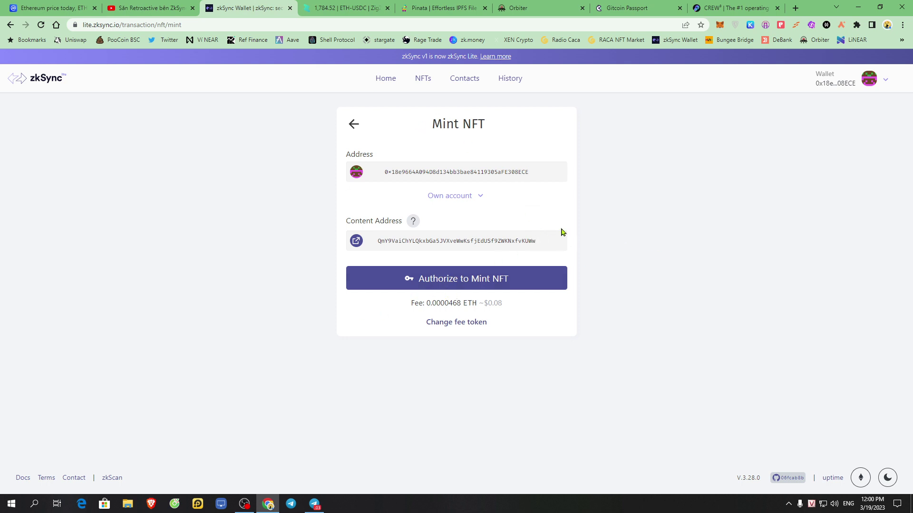
drag(408, 310, 509, 309)
drag(448, 304, 434, 304)
click(679, 257)
Step: Authorize NFT minting and sign the zkSync account access request in MetaMask
click(478, 285)
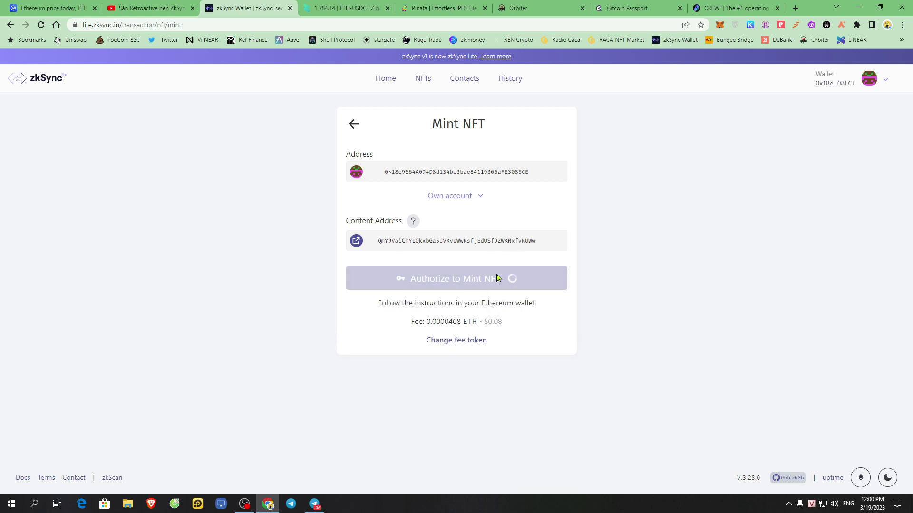
click(611, 347)
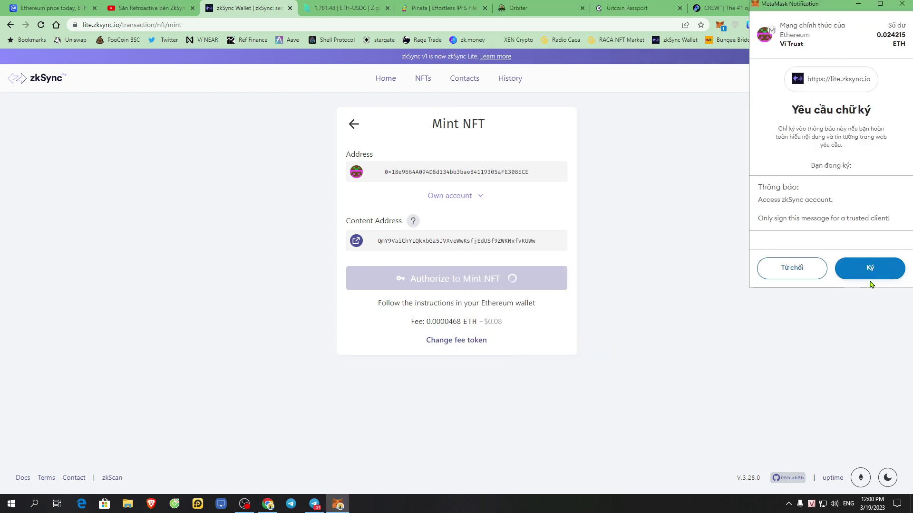
click(872, 268)
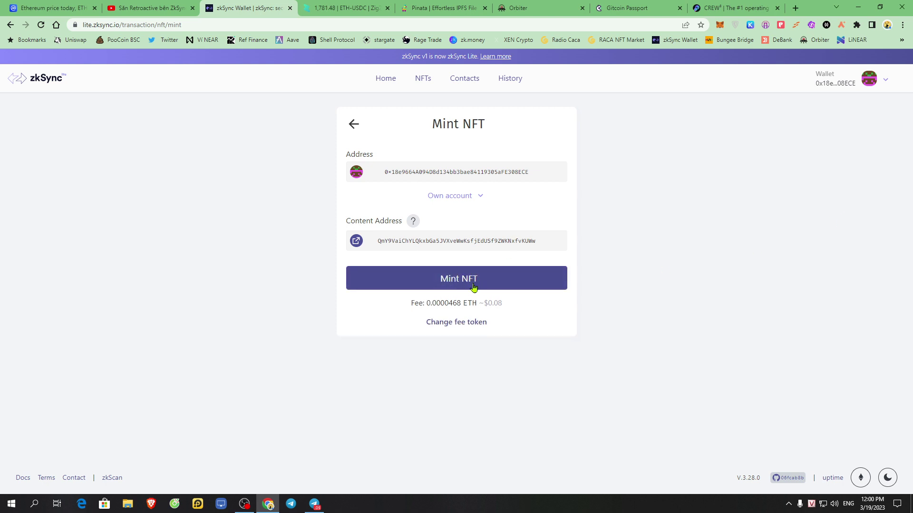
Step: Mint the NFT, sign the MintNFT request in MetaMask after checking its fee, and close the mint confirmation
click(469, 288)
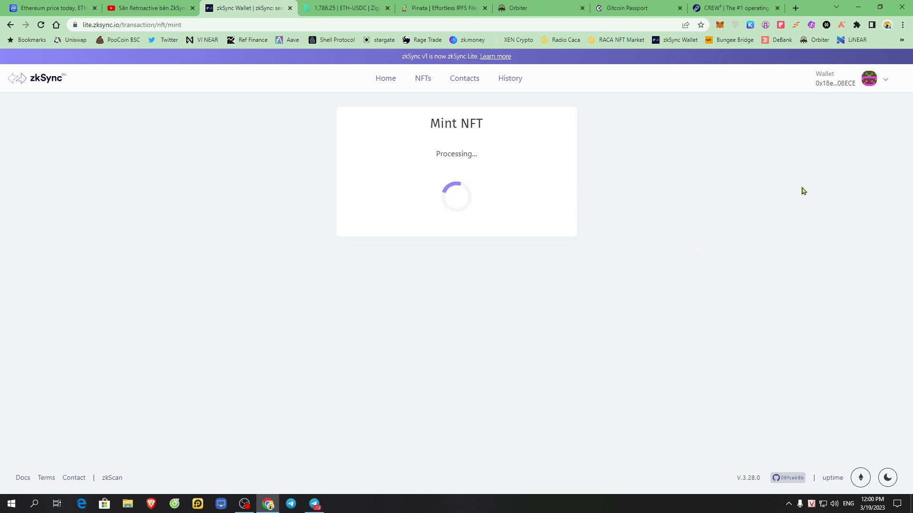
click(594, 345)
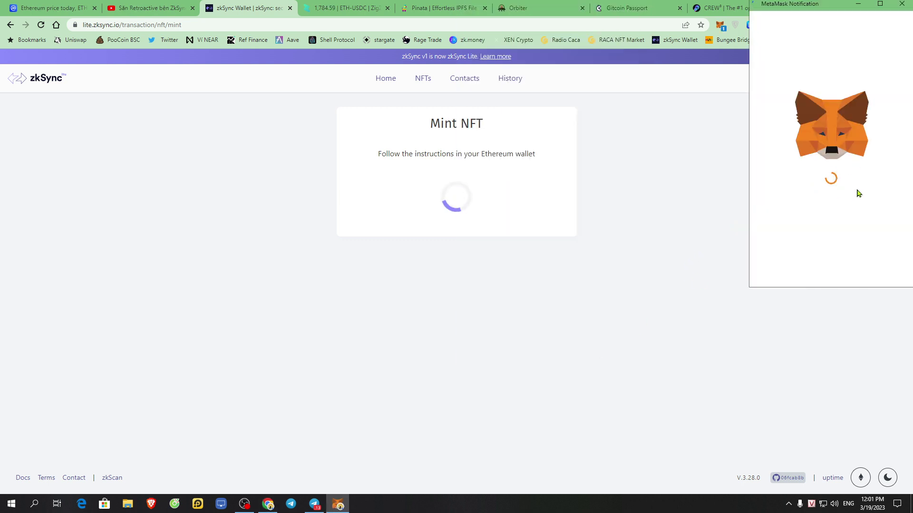
scroll(867, 202, down, 1)
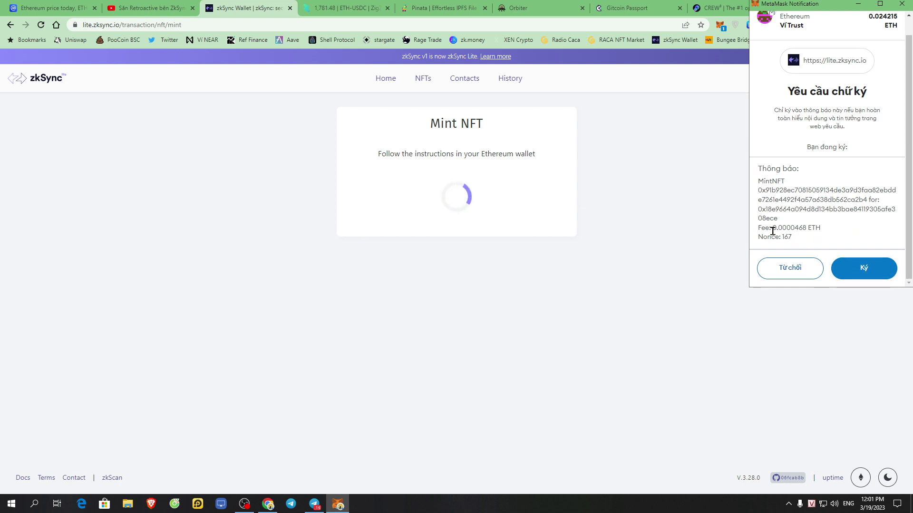
drag(772, 228, 826, 229)
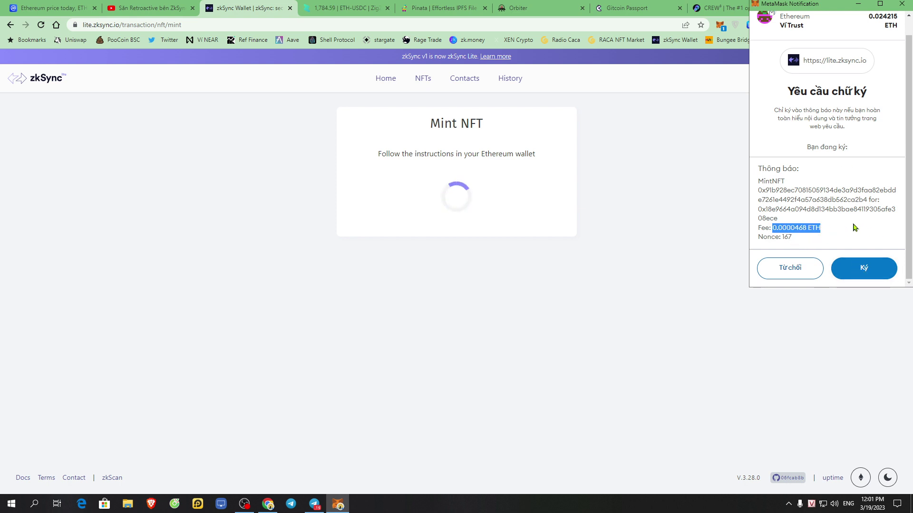
click(867, 267)
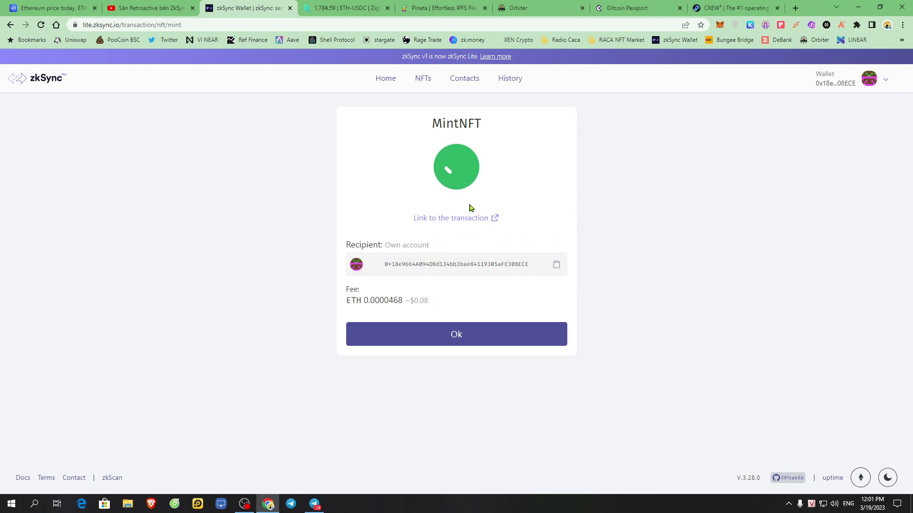
drag(429, 127, 503, 129)
click(538, 159)
click(460, 342)
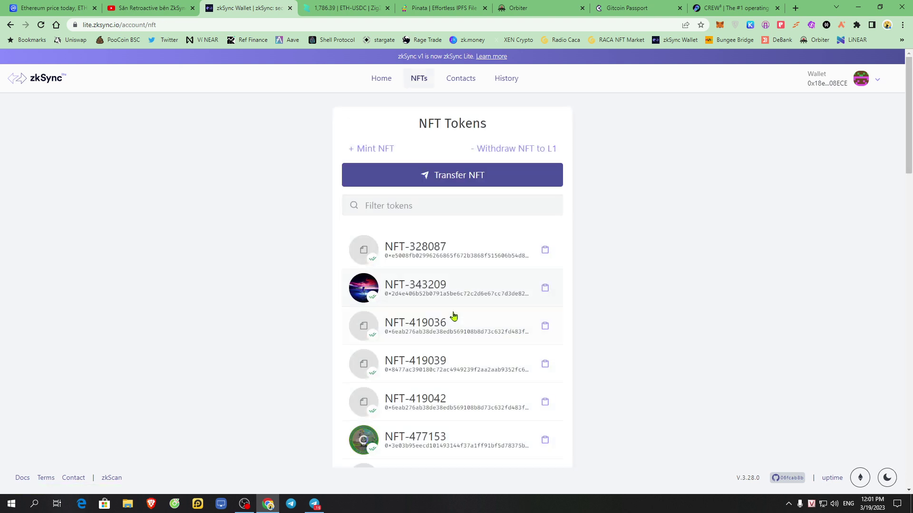
Step: Open the newly minted NFT at the end of the NFT list and view its image and details
scroll(440, 363, down, 10)
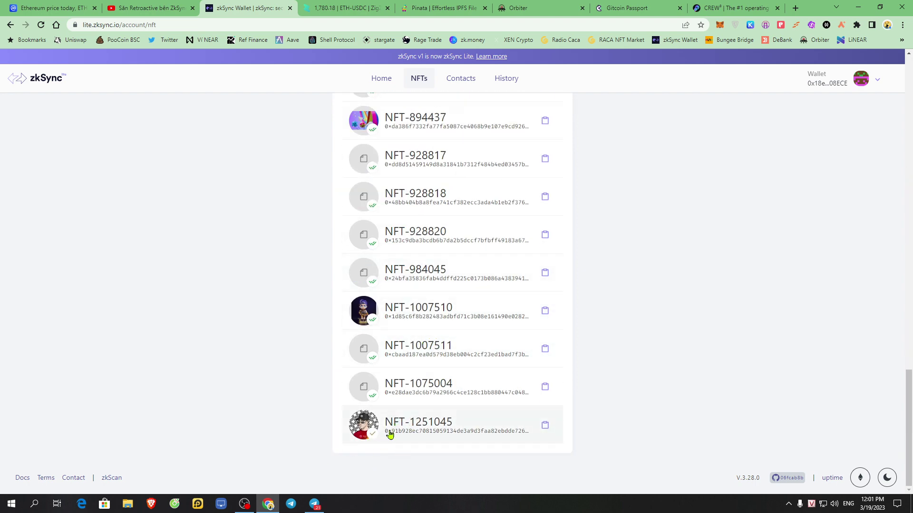
mouse_move(373, 437)
click(383, 435)
drag(376, 193, 433, 177)
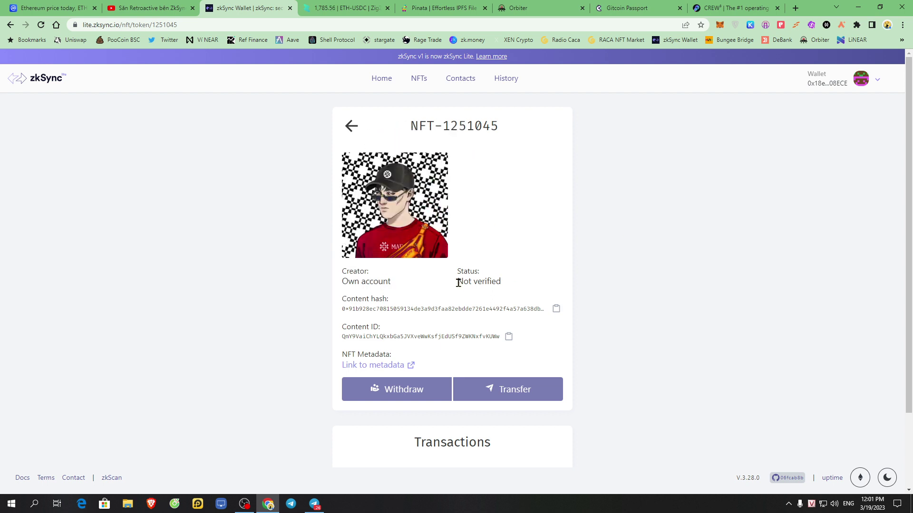
Step: Check the new NFT's status, return to the NFT list, and examine its entry at the end of the list
drag(458, 283, 529, 291)
click(530, 291)
drag(458, 286, 516, 288)
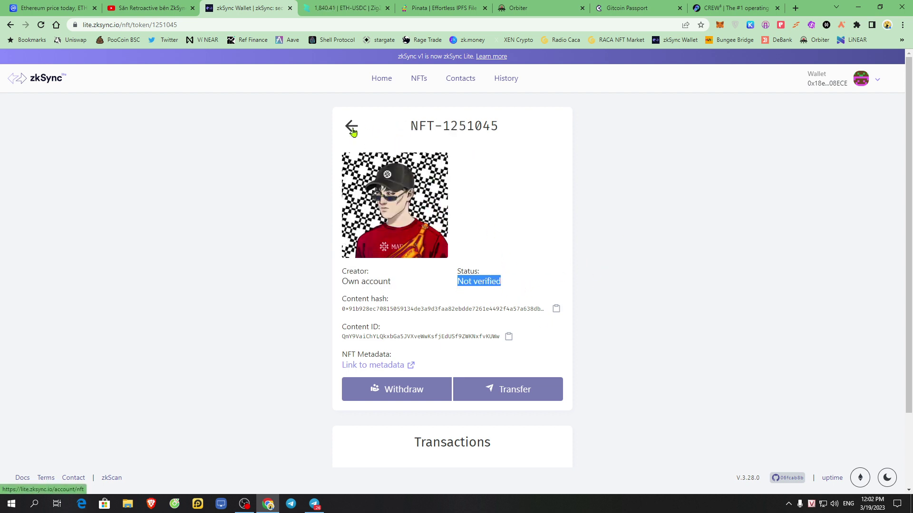
click(351, 126)
scroll(477, 370, down, 15)
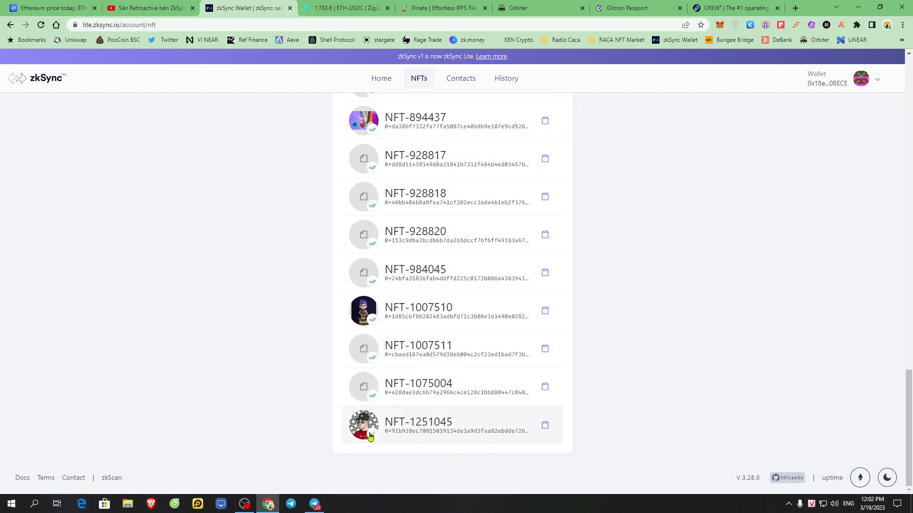
mouse_move(371, 440)
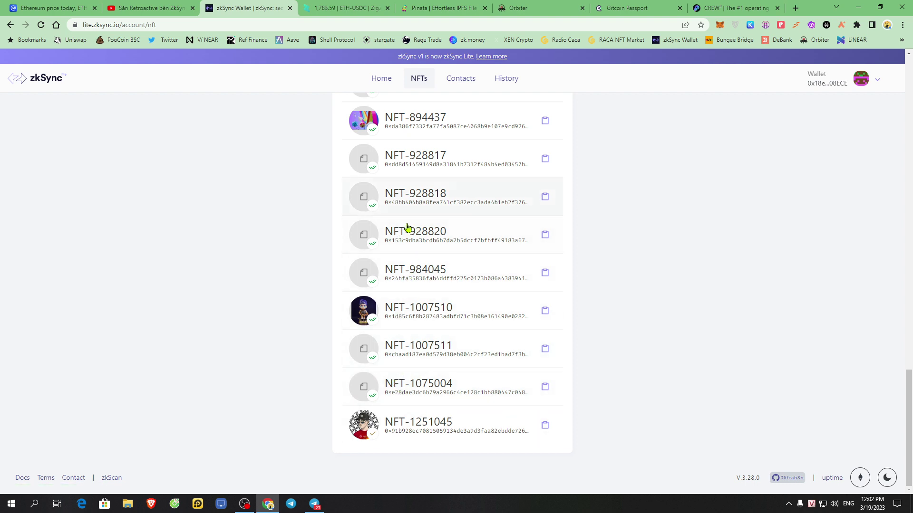
scroll(441, 239, up, 20)
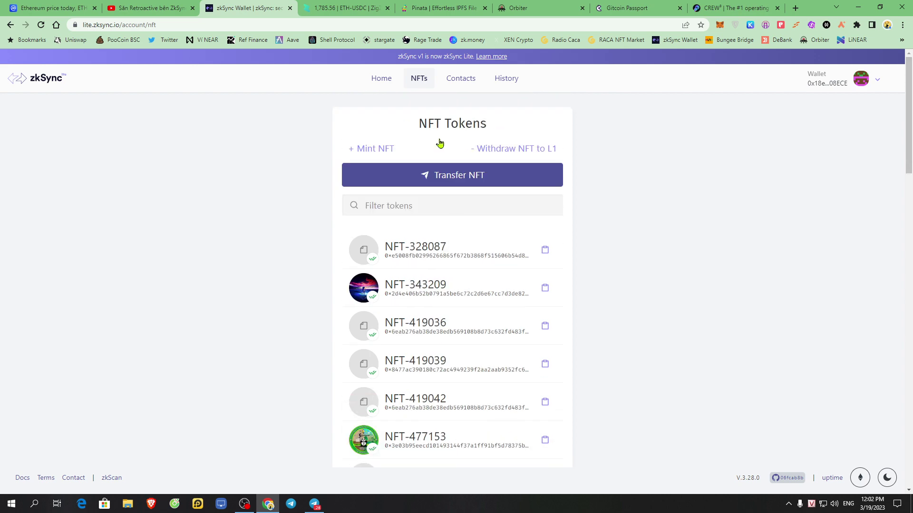
Step: Review Pinata's file upload dialog, browse the images in Saved Pictures, and close everything without choosing a file
click(469, 7)
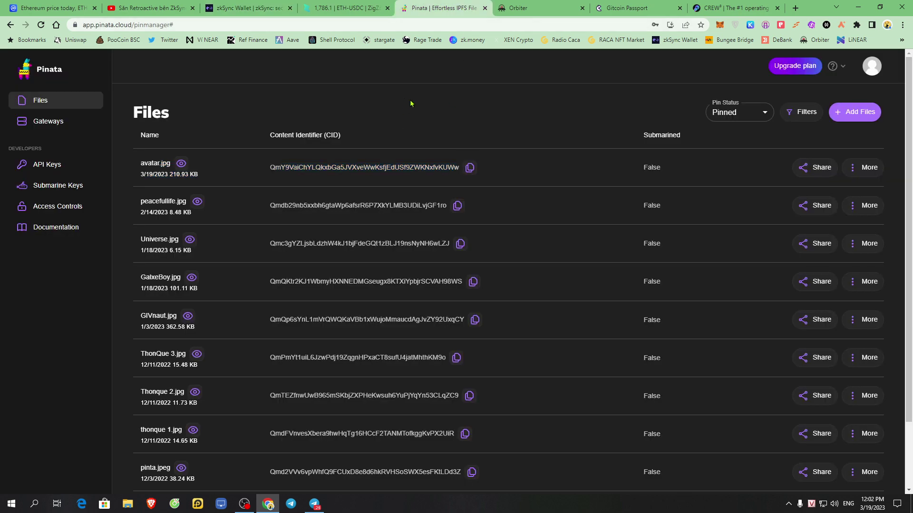
click(241, 24)
click(240, 24)
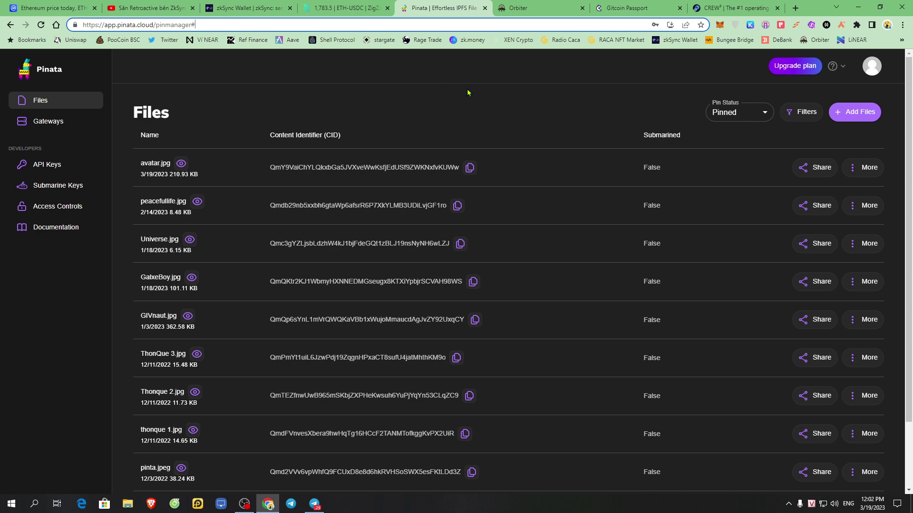
click(863, 113)
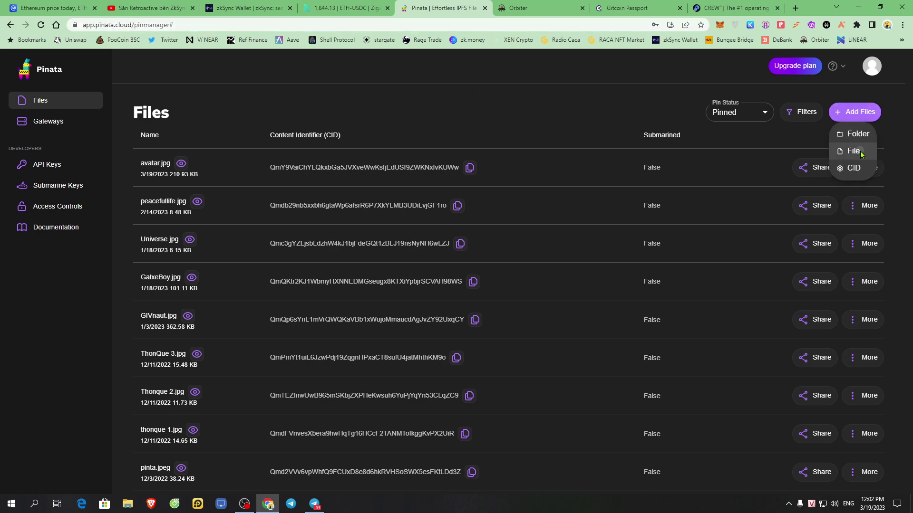
click(853, 151)
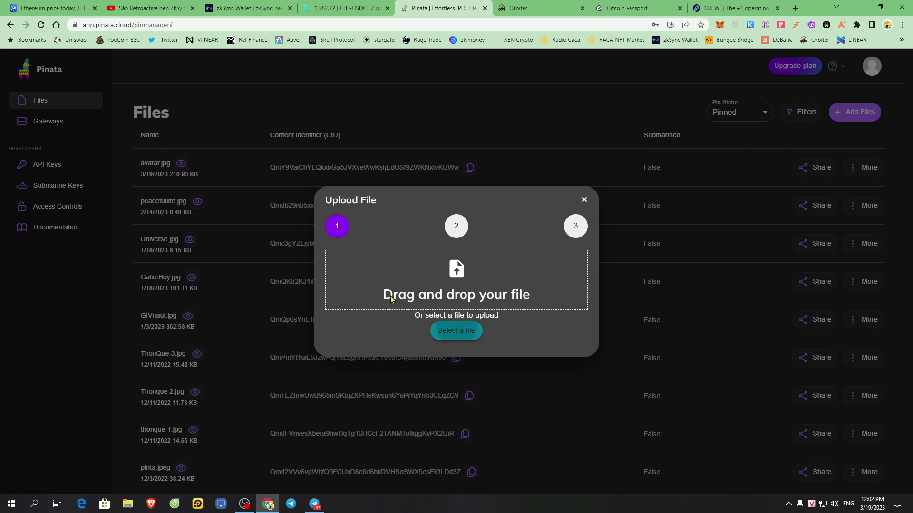
click(456, 330)
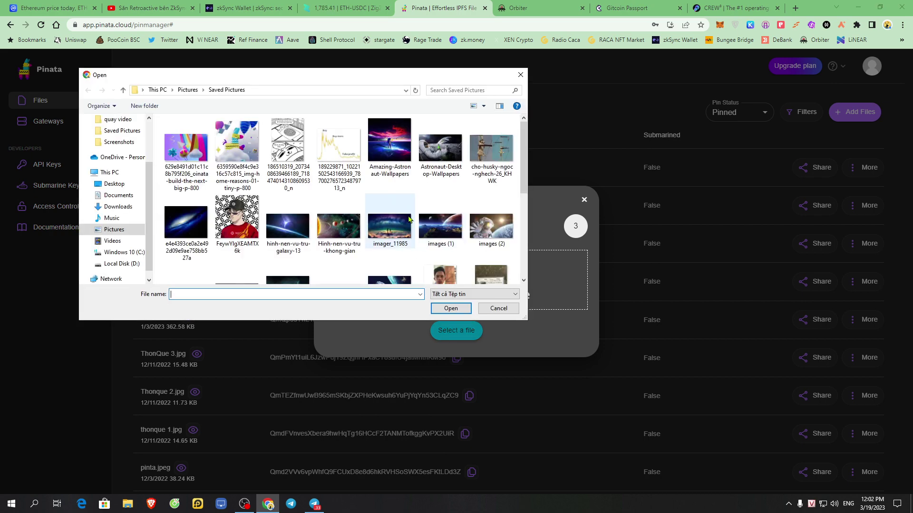
scroll(409, 219, down, 5)
scroll(409, 219, up, 5)
click(521, 75)
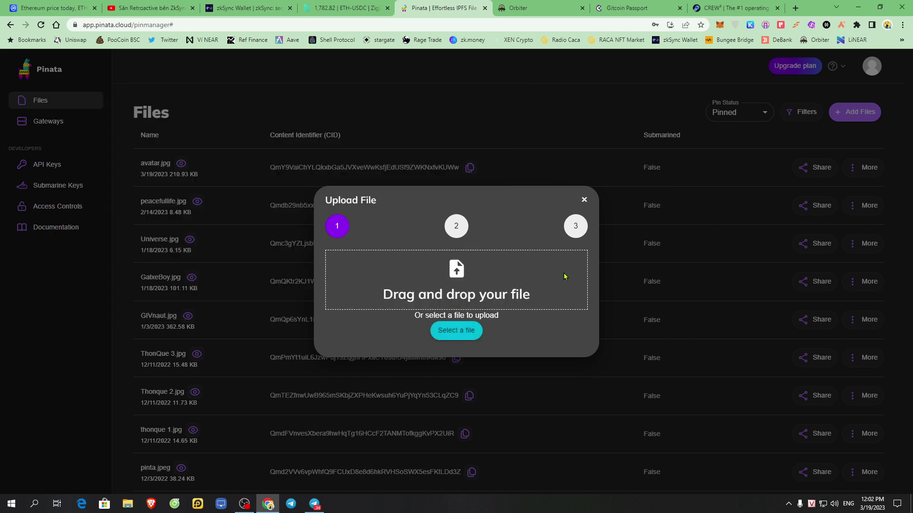
click(585, 200)
Step: Recheck avatar.jpg's CID on Pinata and look through the zkSync NFT list down to the newest NFT
drag(283, 167, 421, 172)
click(257, 5)
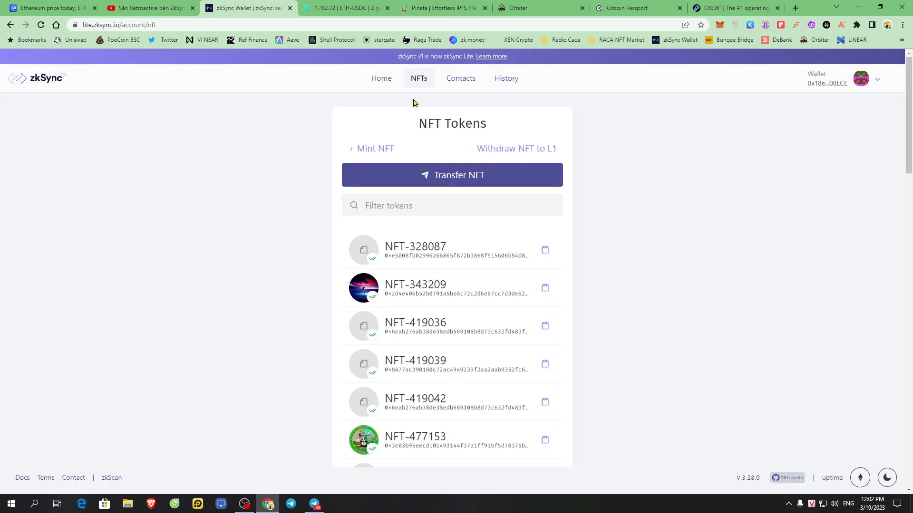
scroll(466, 374, down, 3)
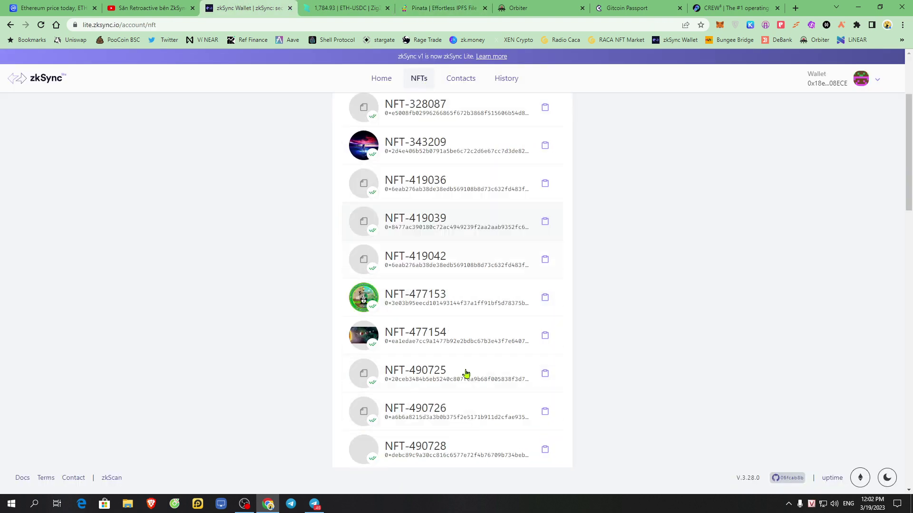
scroll(466, 373, down, 15)
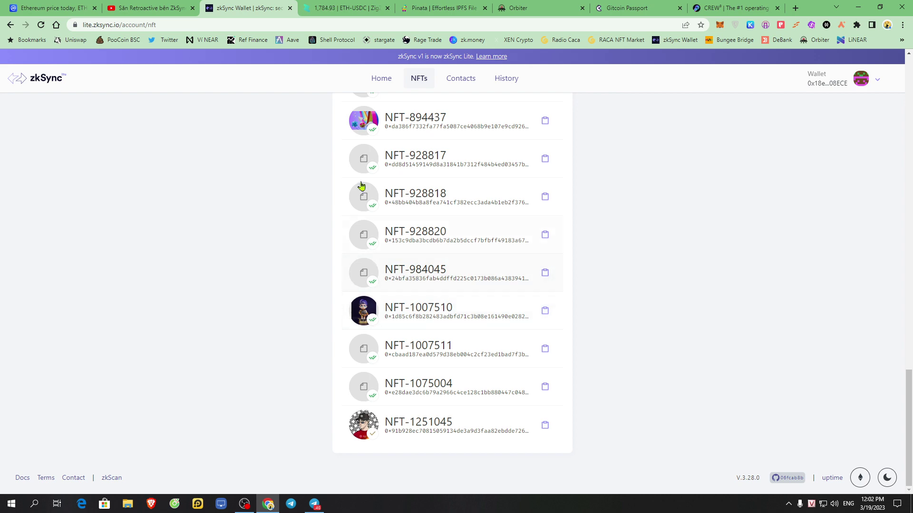
click(417, 4)
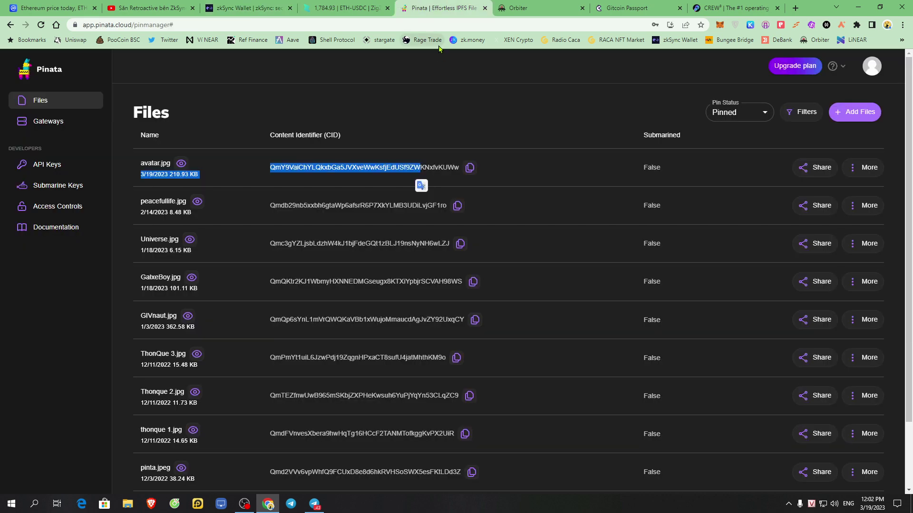
Step: Look at the Orbiter bridge page and go back to the top of the zkSync NFT list
click(540, 6)
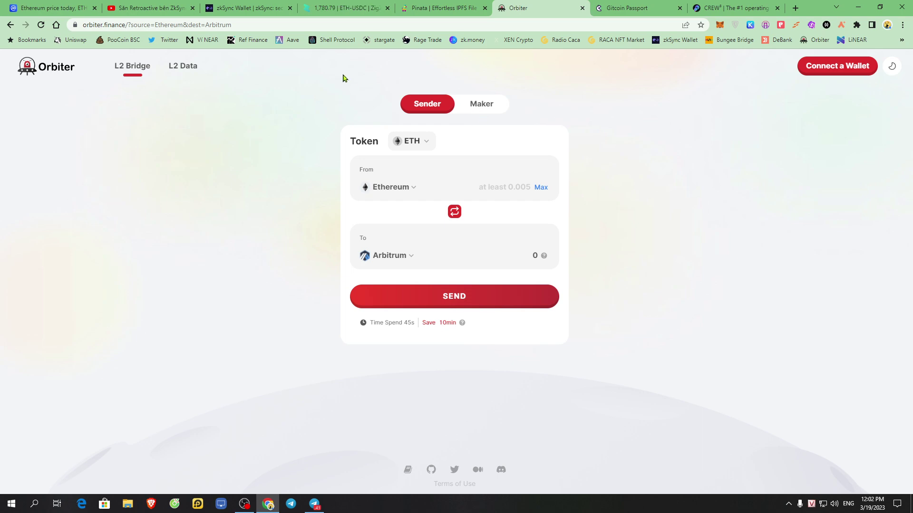
click(245, 7)
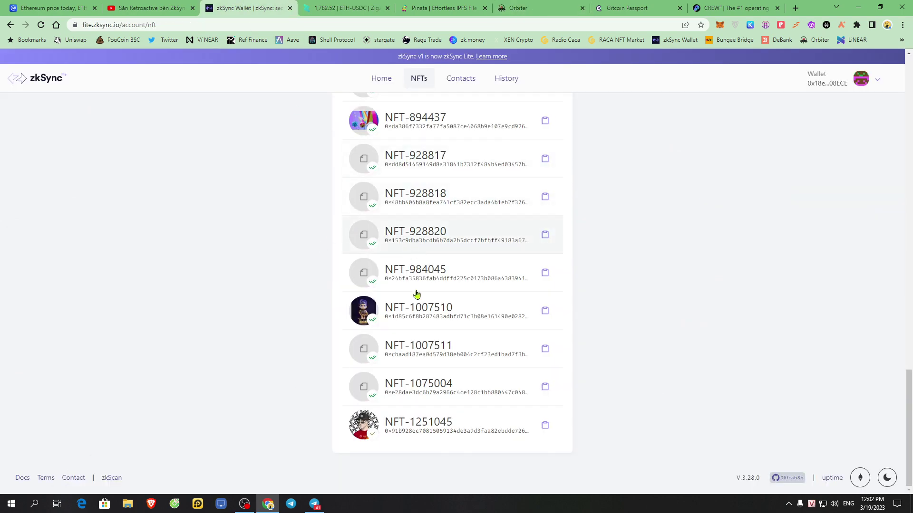
scroll(375, 430, up, 15)
scroll(428, 321, up, 10)
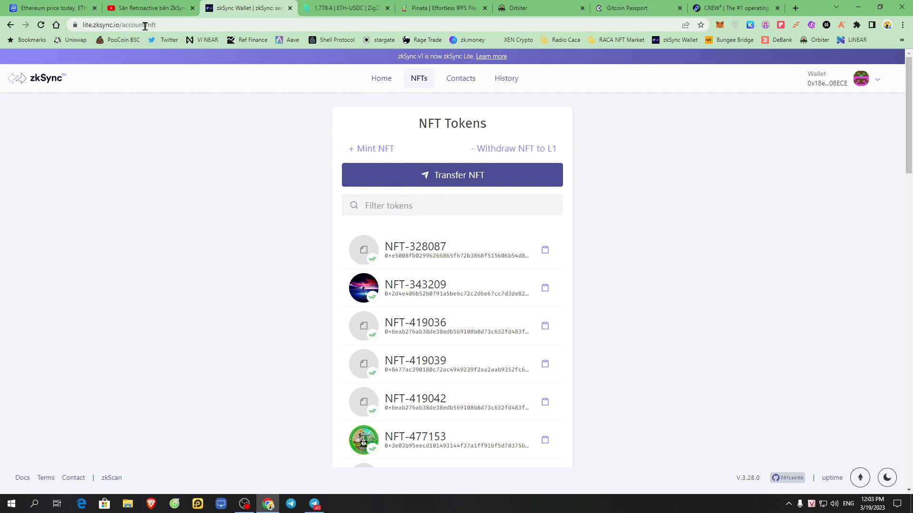
Step: Switch to Orbiter, keep ETH as the token, review the available source chains, and set the send amount to 0.005
click(537, 6)
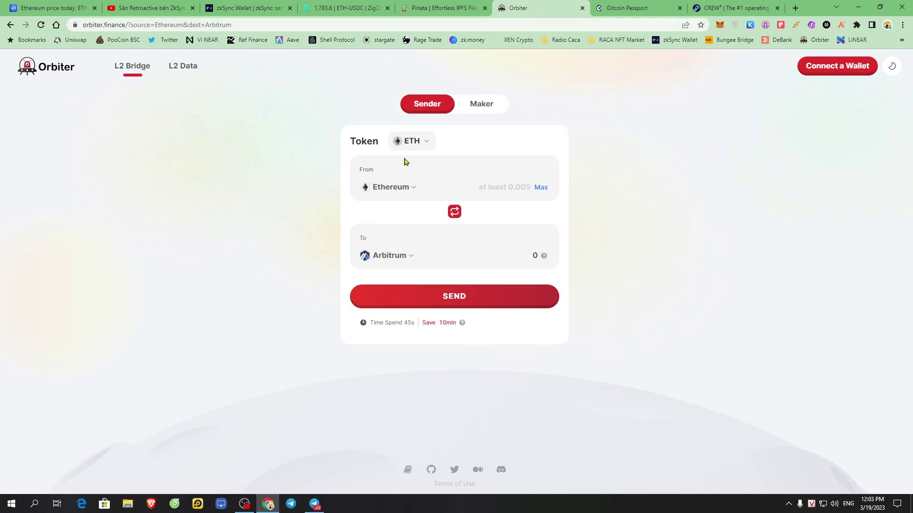
click(426, 145)
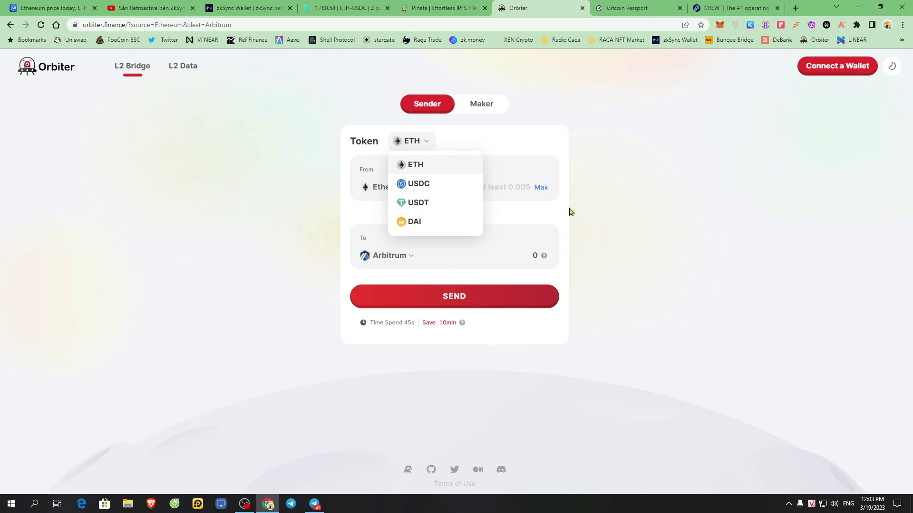
click(414, 163)
click(406, 187)
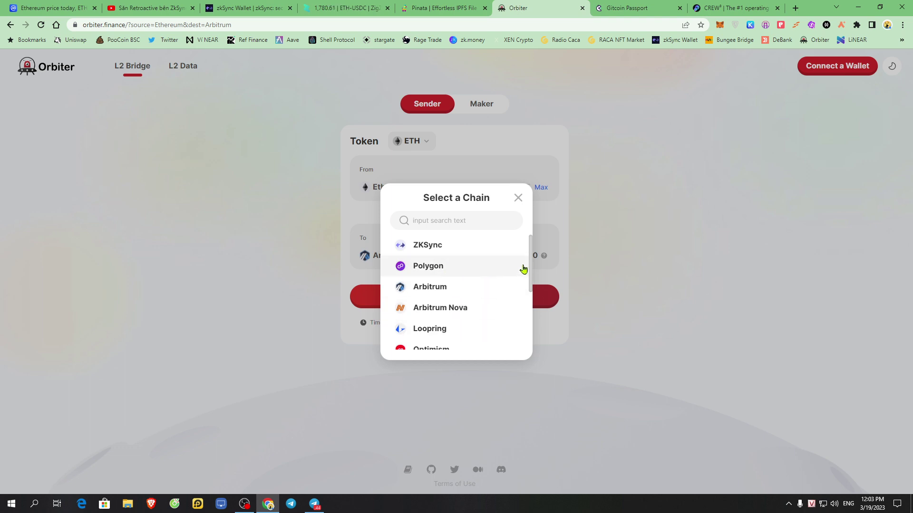
drag(531, 257, 531, 319)
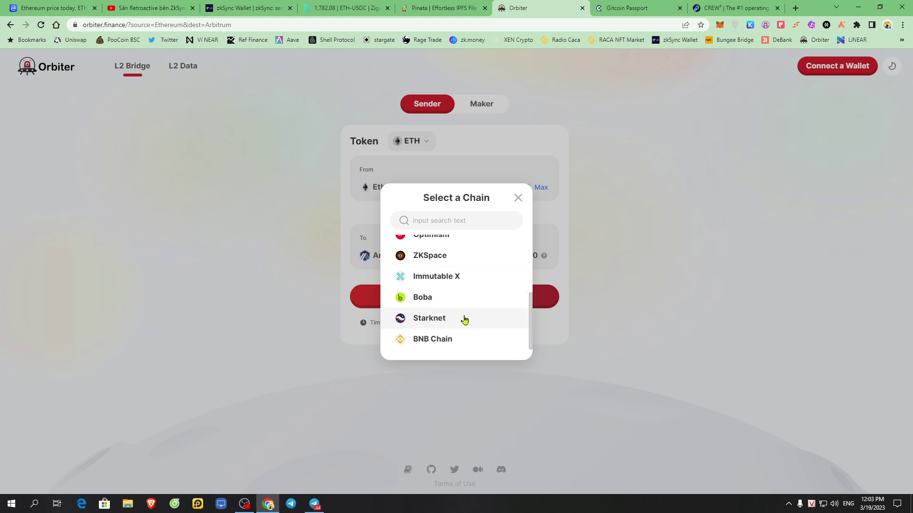
click(517, 198)
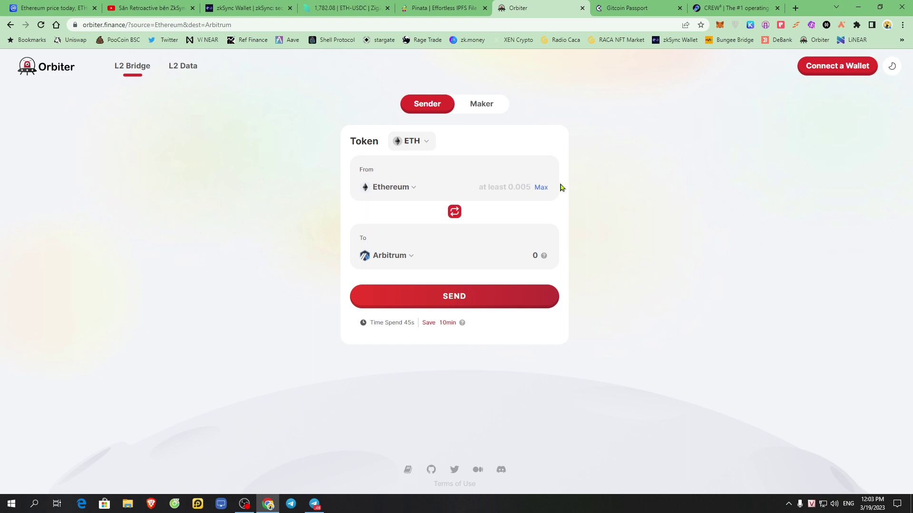
text(0.005)
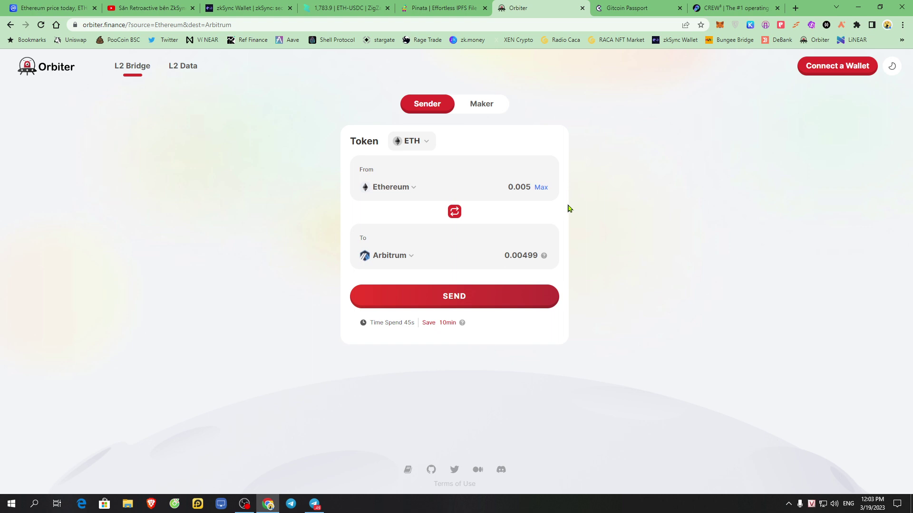
Step: Connect the MetaMask wallet to Orbiter and approve the site's connection request
click(816, 75)
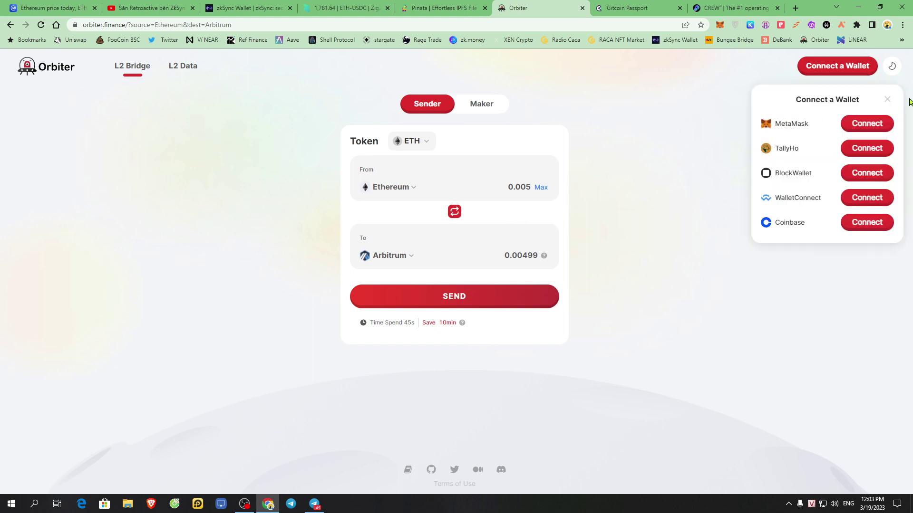
click(869, 124)
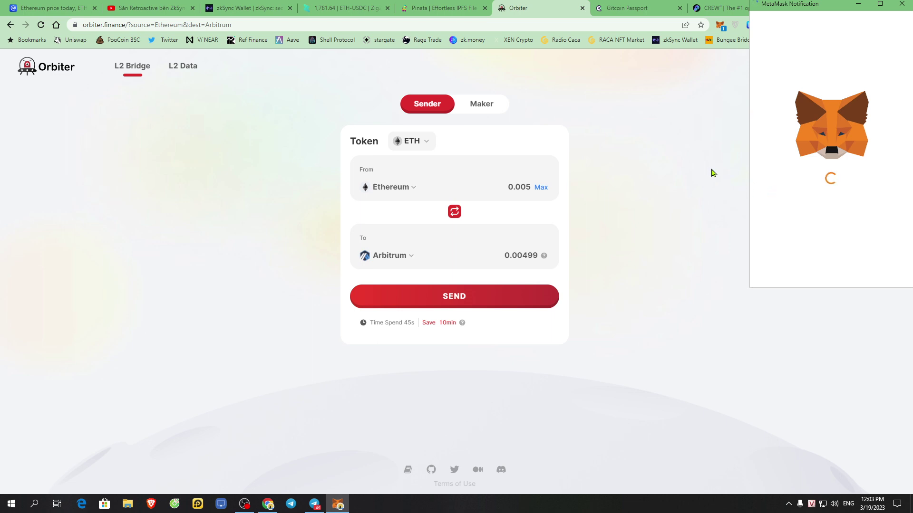
click(872, 272)
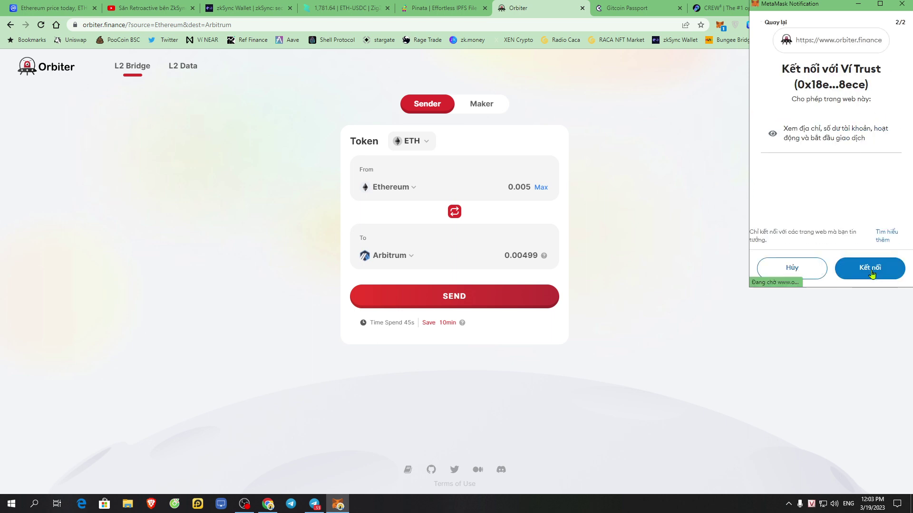
click(872, 273)
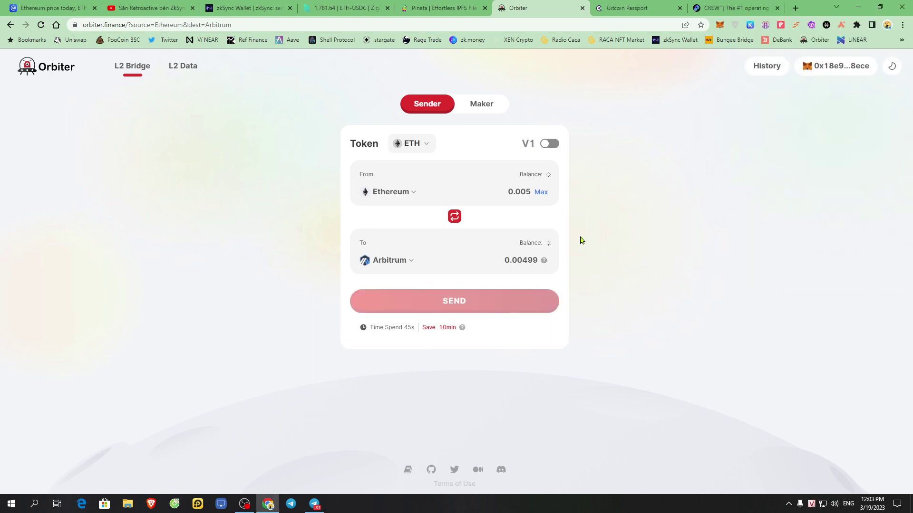
Step: Review the source chain list again and set the chain to send from to ZKSync
click(398, 192)
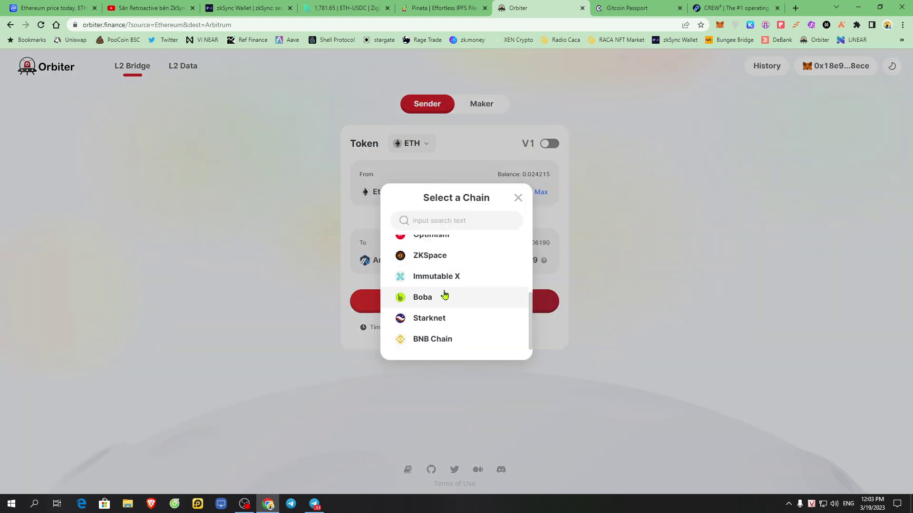
scroll(445, 295, up, 3)
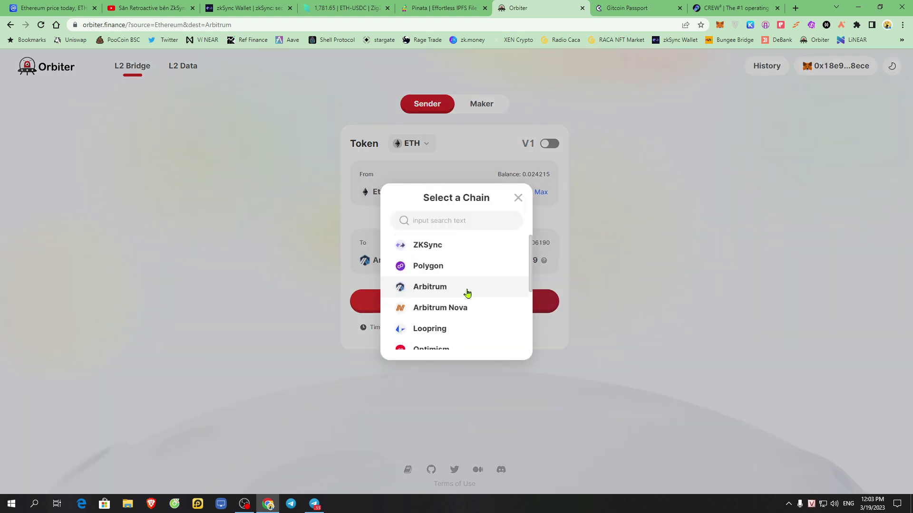
click(517, 198)
click(401, 192)
click(443, 249)
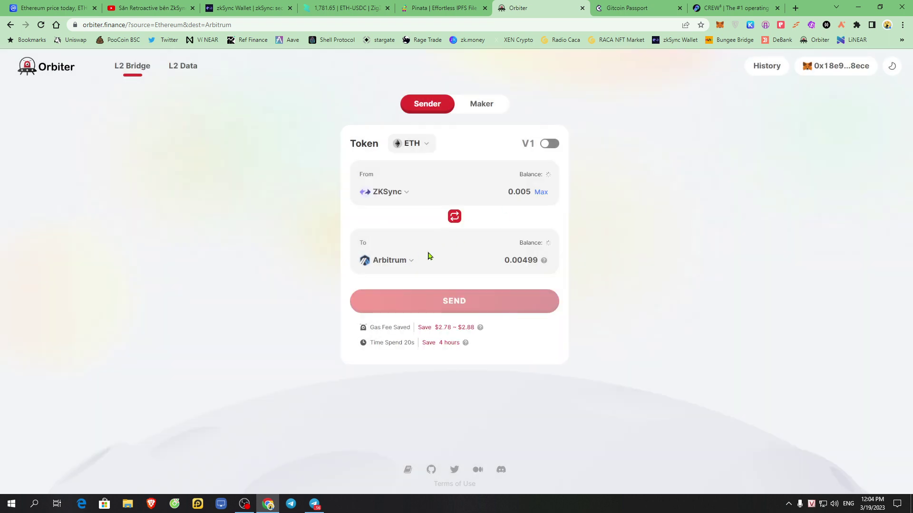
Step: Review the destination chains, keep Arbitrum, and submit the 0.005 ETH transfer from ZKSync to reach its confirmation page
click(405, 261)
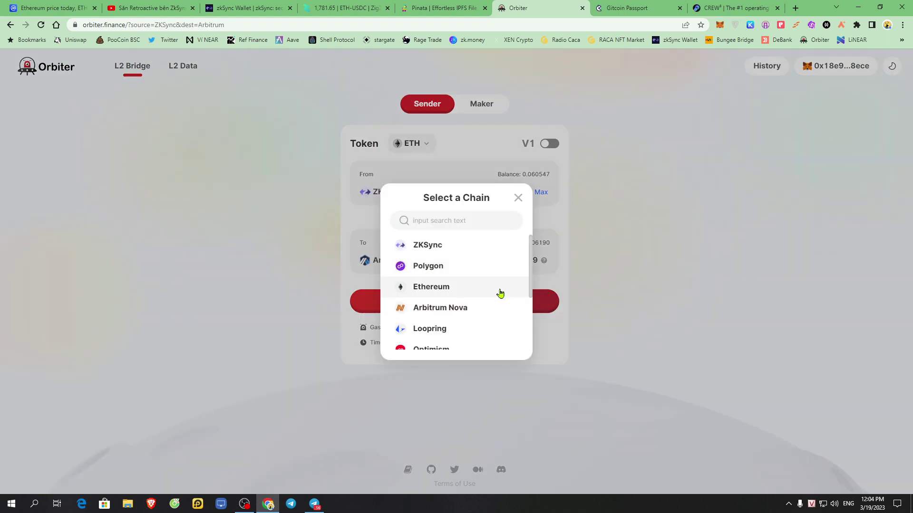
mouse_move(529, 264)
mouse_down()
mouse_move(530, 325)
mouse_move(521, 249)
mouse_up()
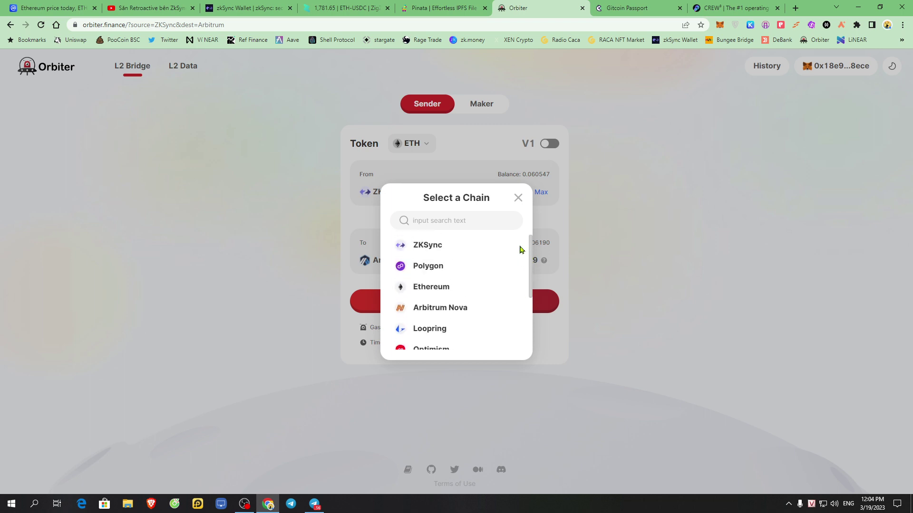
click(518, 199)
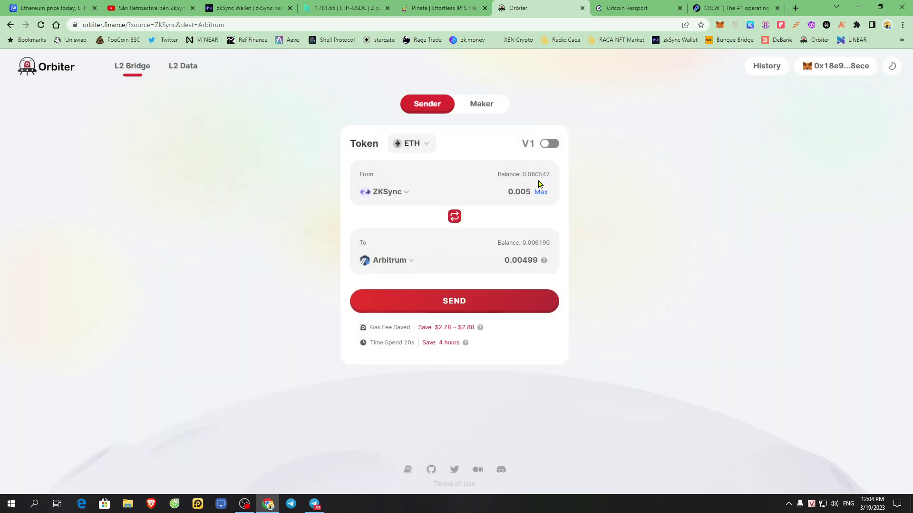
drag(505, 192, 534, 196)
click(478, 190)
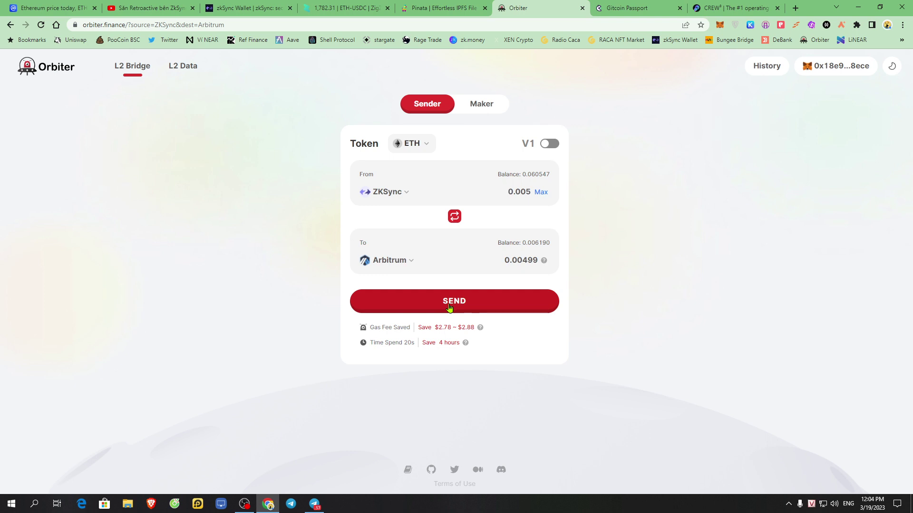
click(540, 299)
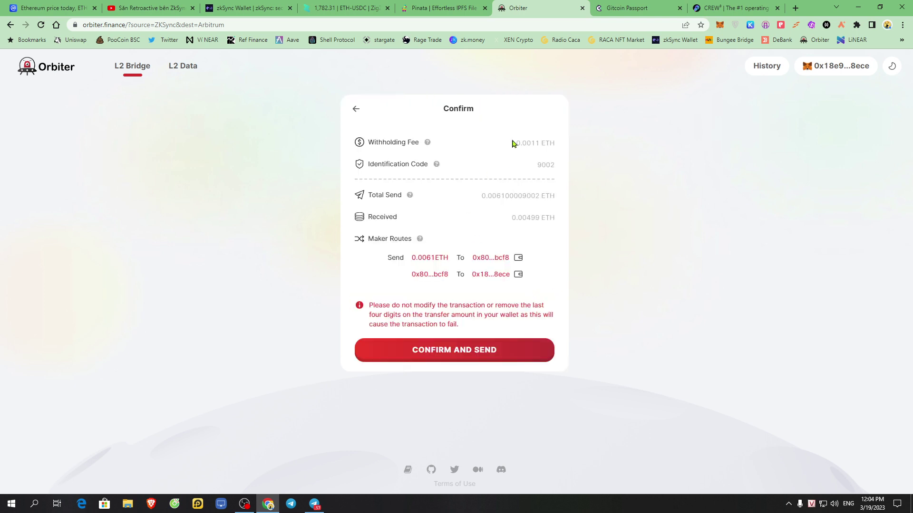
Step: Check the withholding fee information and leave Orbiter's confirmation page without sending the transfer
click(427, 142)
click(354, 110)
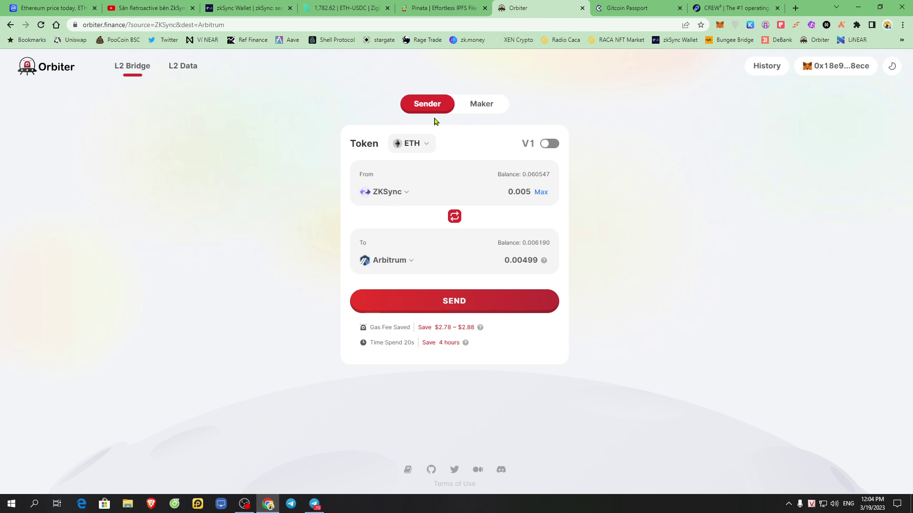
Step: Switch to the zkSync Lite wallet, start a transfer to Ethereum, and set the amount to the maximum 0.05891965189 ETH
click(249, 6)
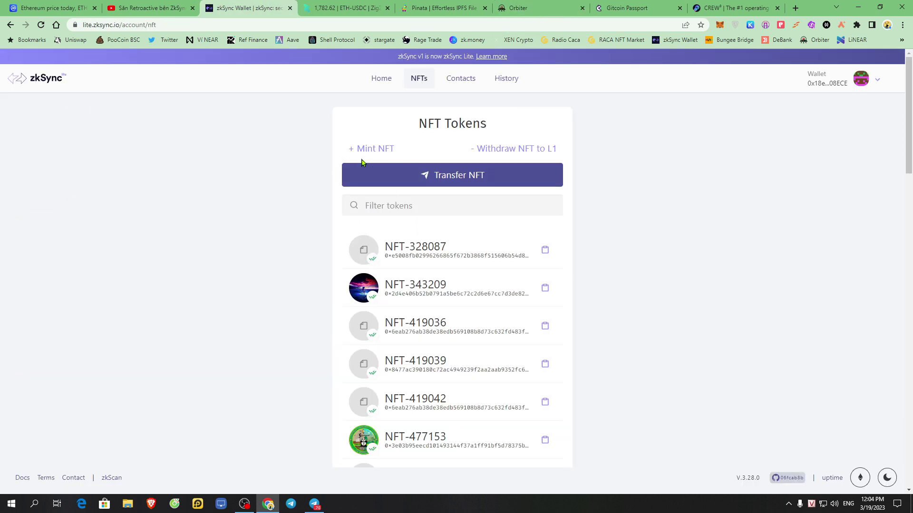
click(385, 81)
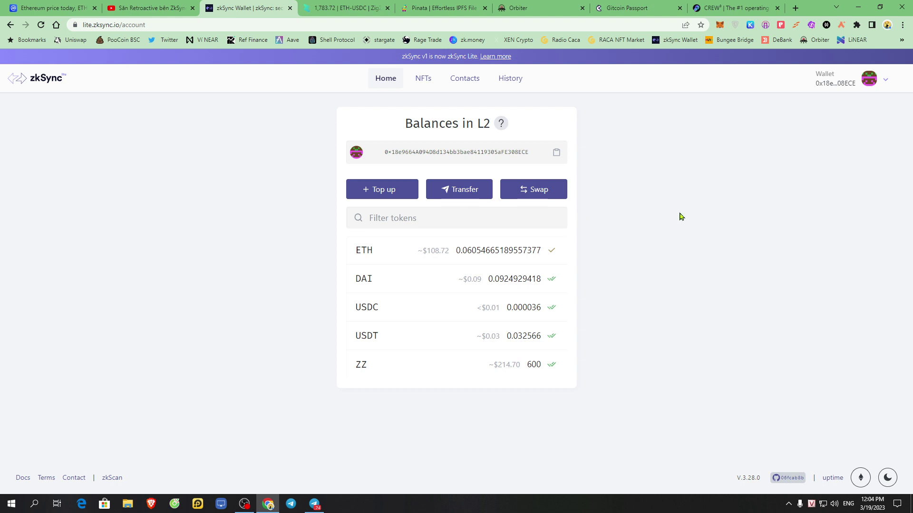
click(440, 196)
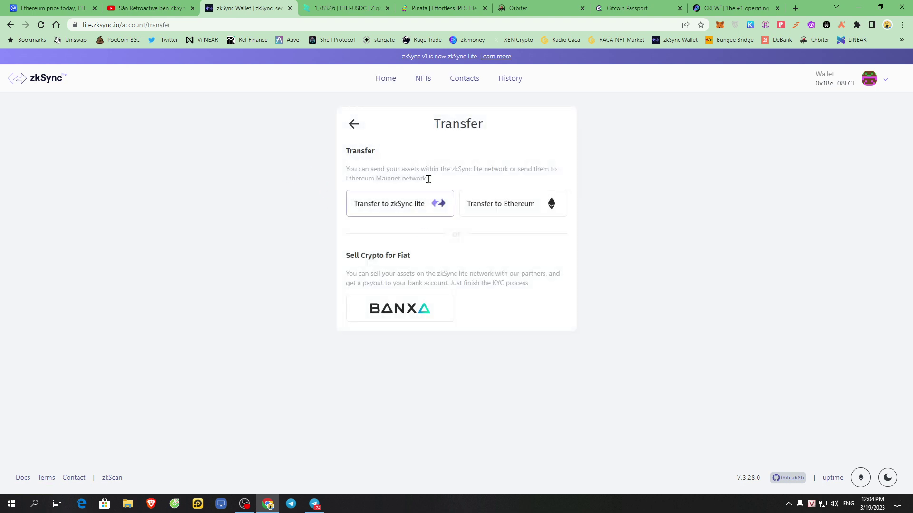
click(516, 207)
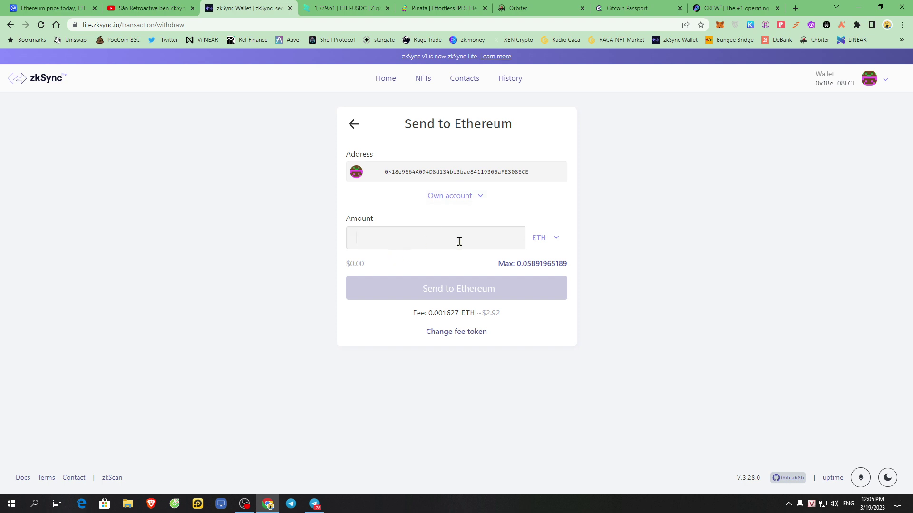
click(527, 264)
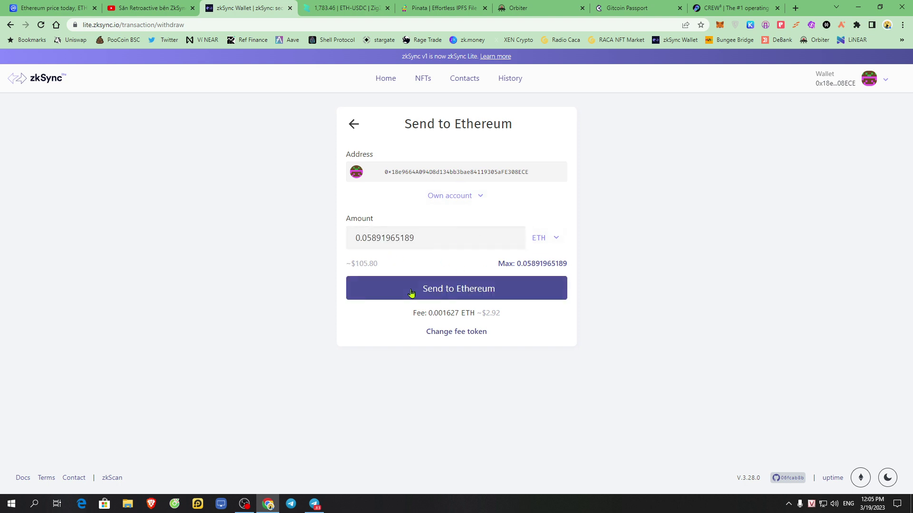
Step: Check the MetaMask account that receives the withdrawal and the fee for sending ETH to Ethereum
click(481, 295)
click(624, 89)
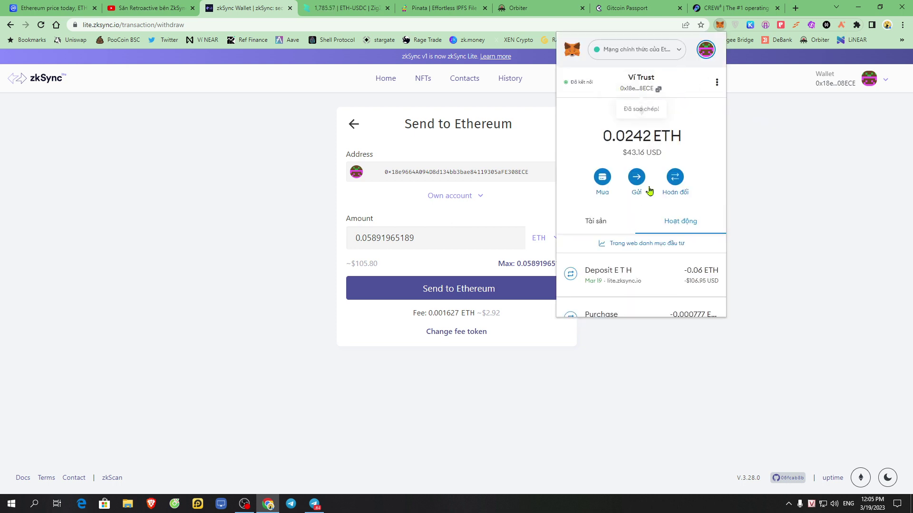
click(498, 221)
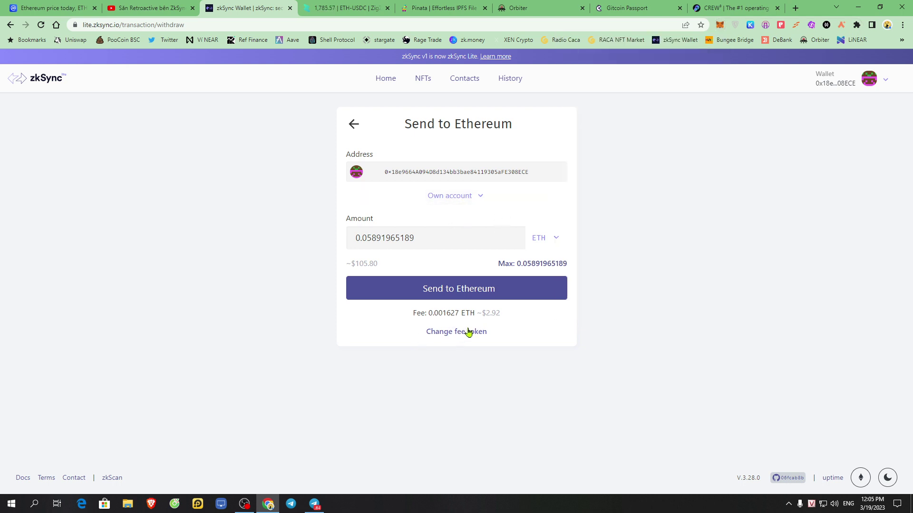
drag(413, 312, 507, 318)
click(543, 313)
click(442, 289)
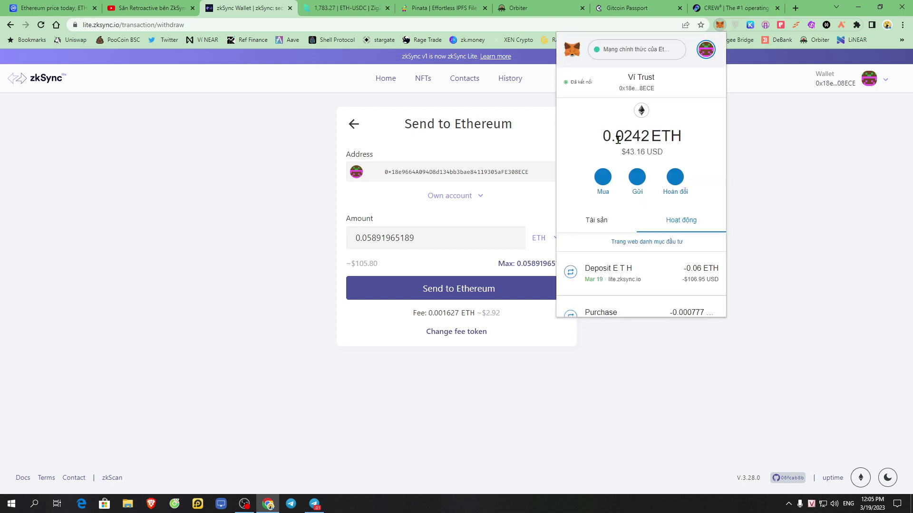
Step: Return to Orbiter, review the gas savings and destination chain, and place its browser tab beside the zkSync wallet's
click(517, 6)
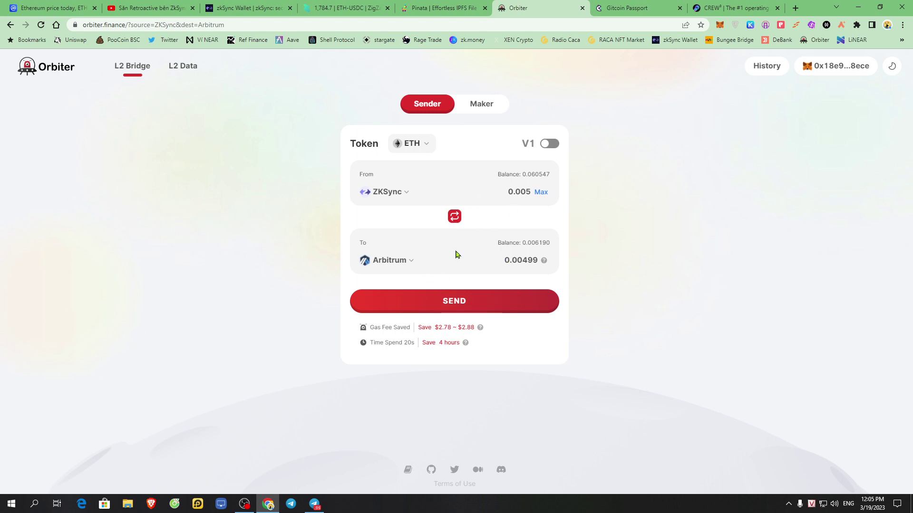
mouse_move(480, 329)
click(394, 261)
click(556, 101)
drag(540, 5, 333, 4)
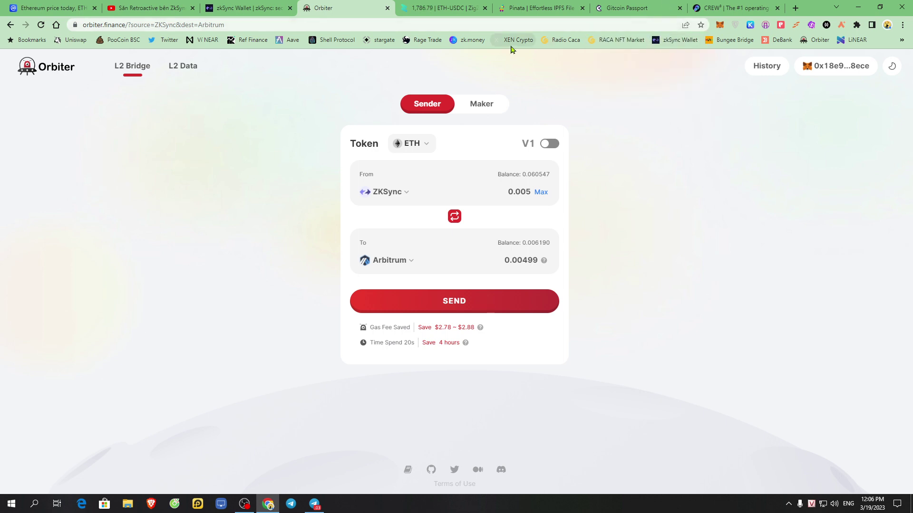
Step: Switch to Gitcoin Passport and read the introduction about verifying identity with stamps
click(635, 6)
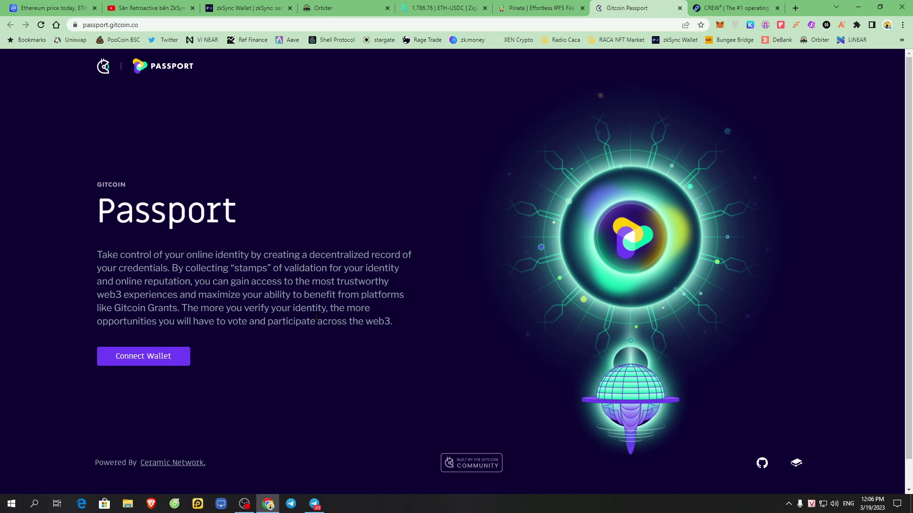
drag(270, 310, 321, 309)
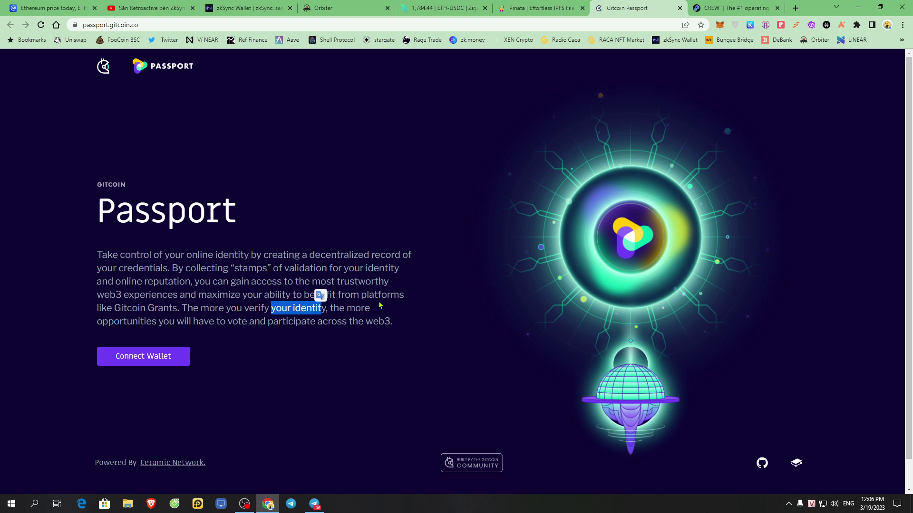
click(346, 253)
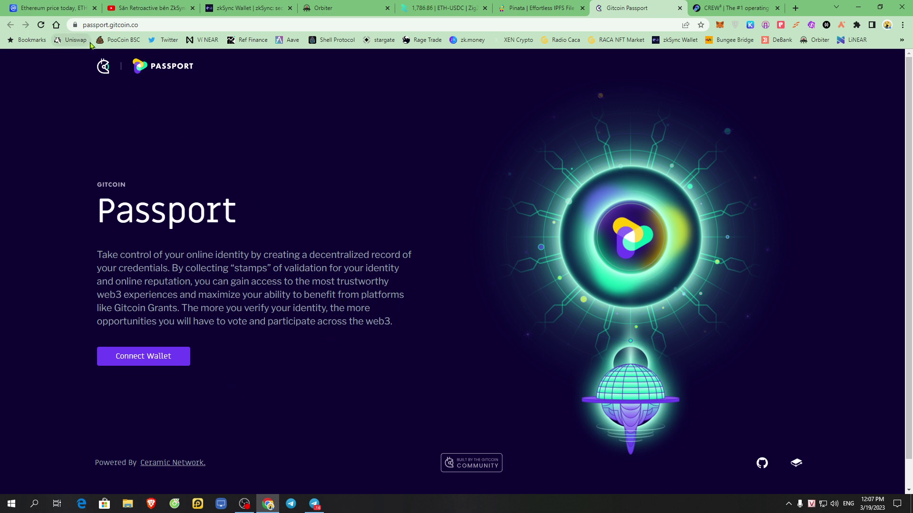
Step: Connect the MetaMask wallet to Gitcoin Passport, repeating the connection to reach the dashboard, and retry loading the stamp data
click(137, 364)
click(470, 224)
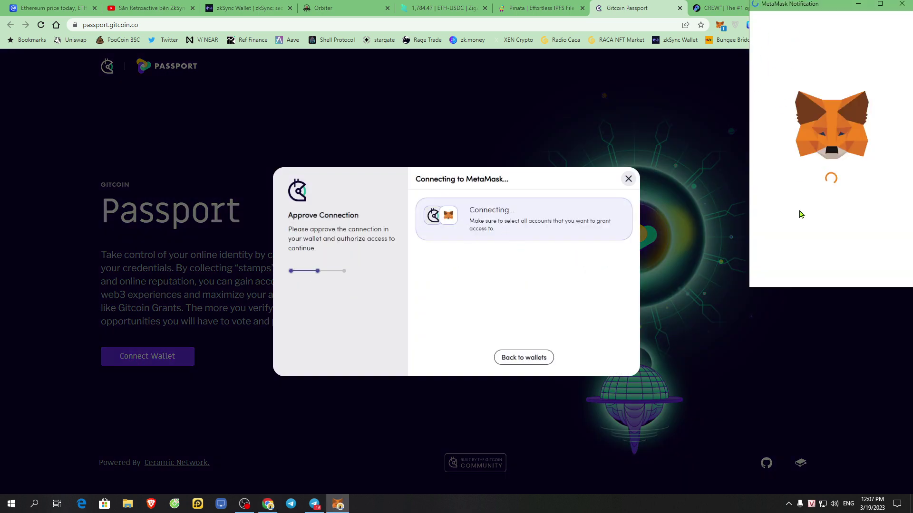
click(872, 269)
click(870, 269)
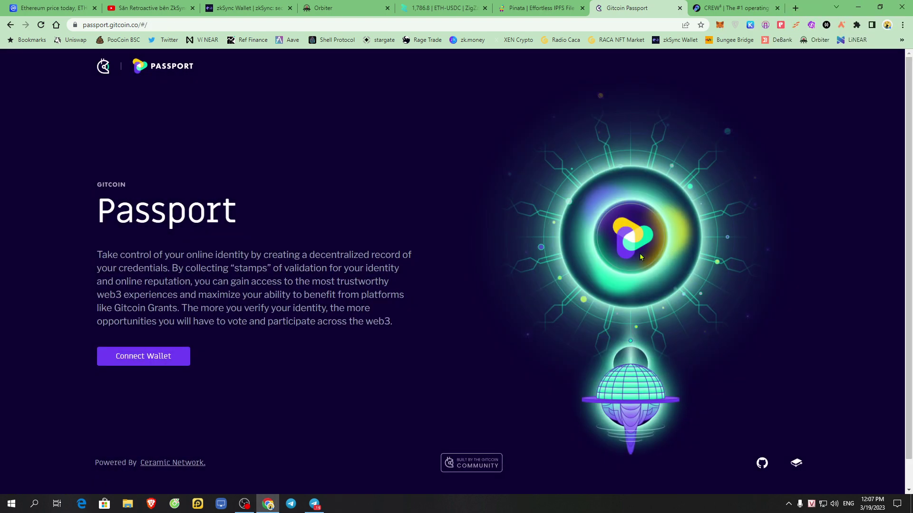
click(143, 360)
click(444, 269)
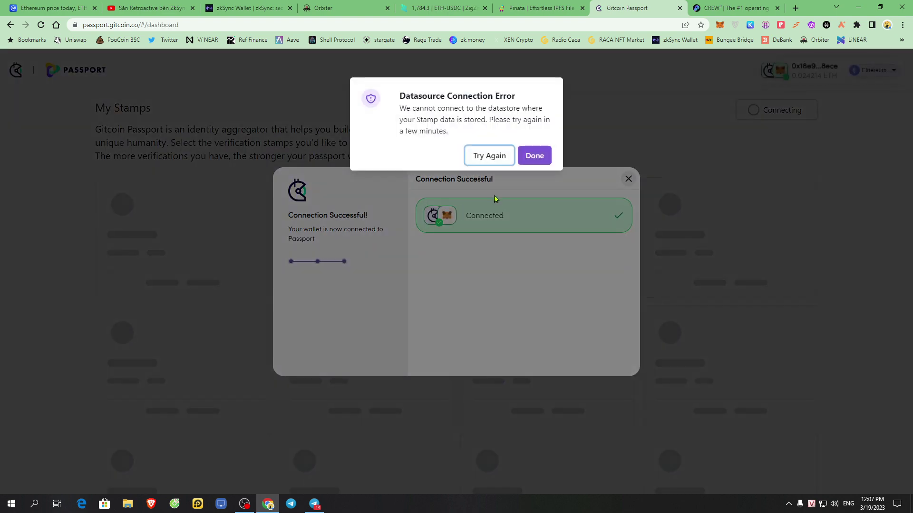
click(489, 159)
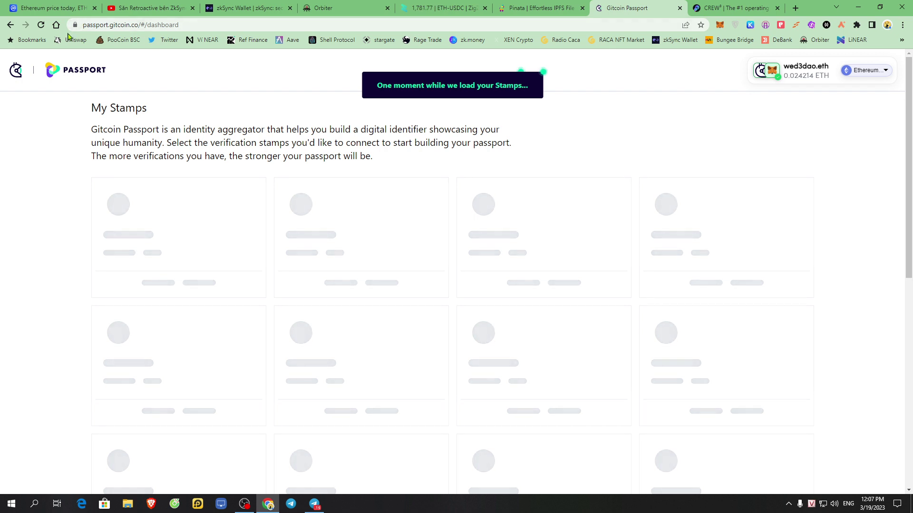
Step: Reload the Passport dashboard and approve the sign-in signature in Pocket Universe and MetaMask
key(F5)
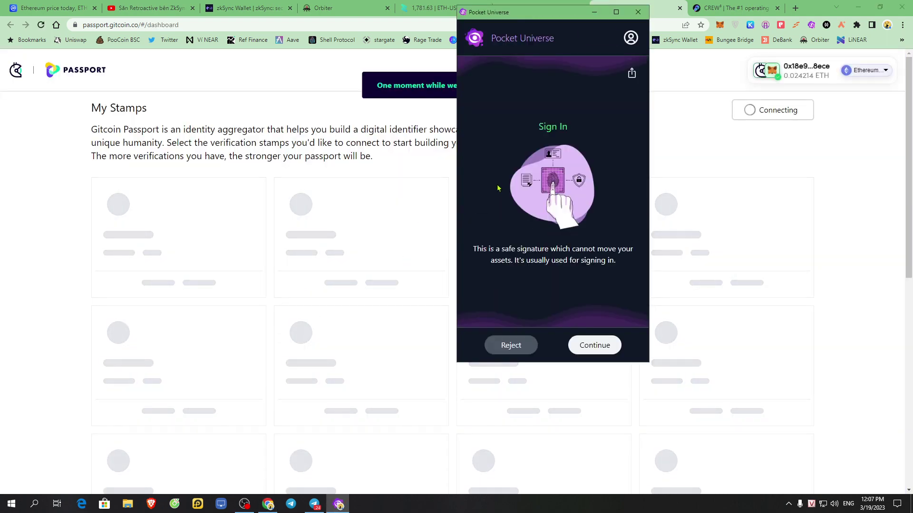
click(600, 346)
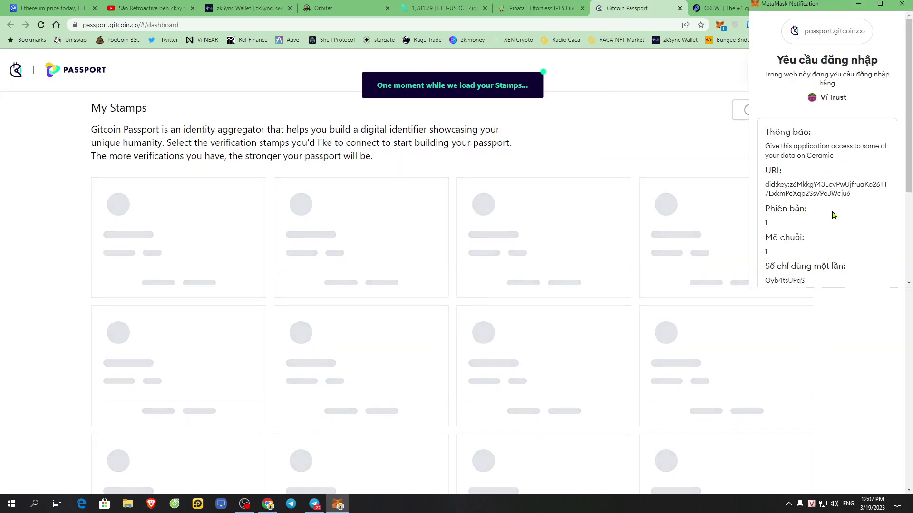
scroll(833, 257, down, 3)
scroll(851, 212, up, 5)
scroll(841, 205, down, 5)
click(859, 269)
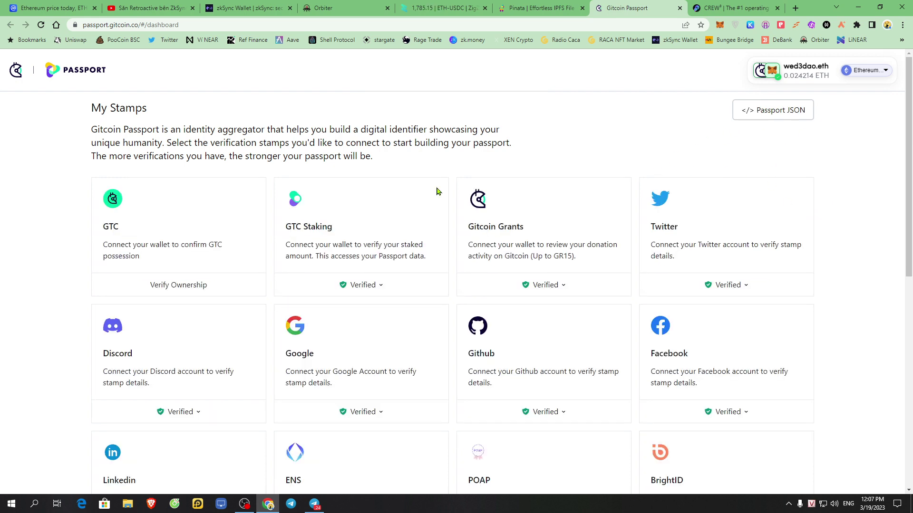
Step: Look through the My Stamps list and check the options available for the GTC Staking stamp
drag(93, 120, 149, 109)
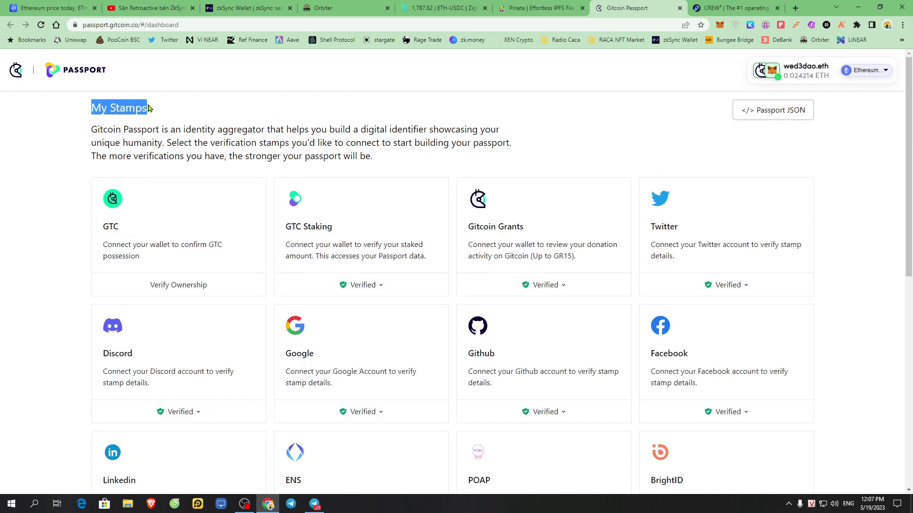
scroll(314, 255, down, 3)
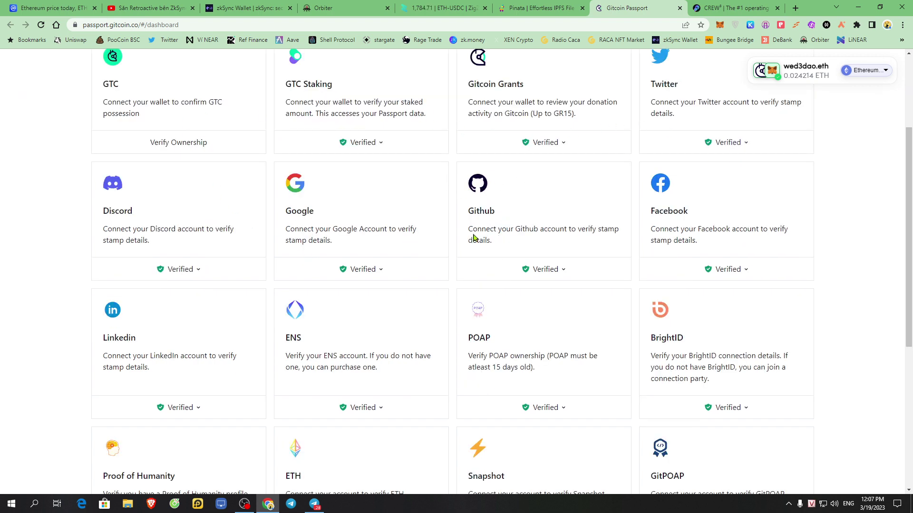
scroll(474, 263, up, 3)
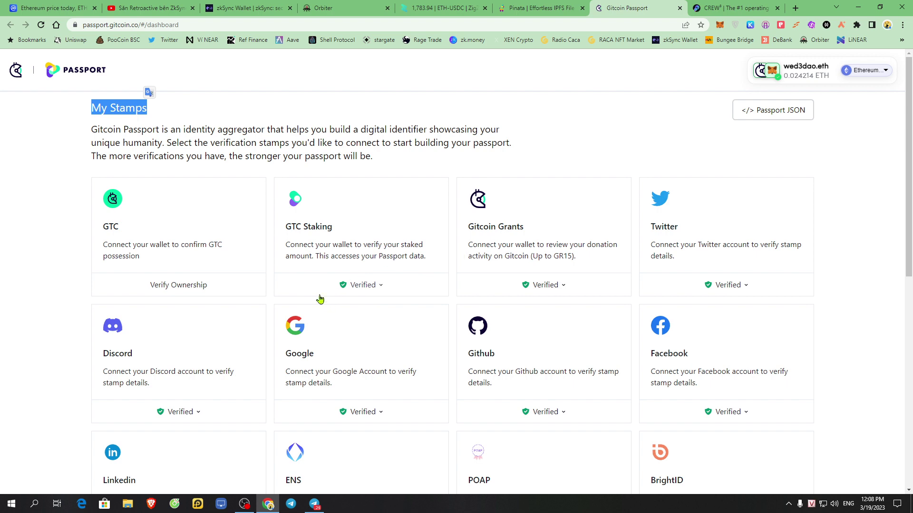
scroll(412, 330, down, 9)
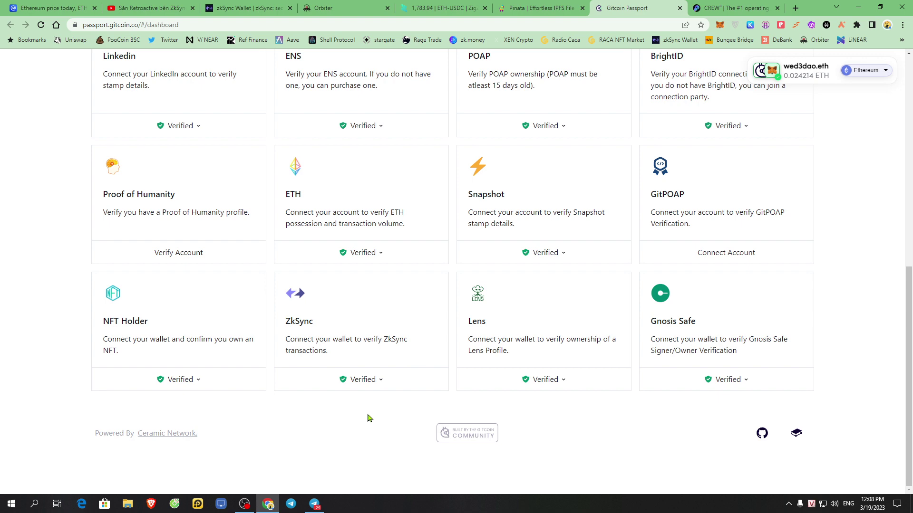
scroll(371, 419, up, 9)
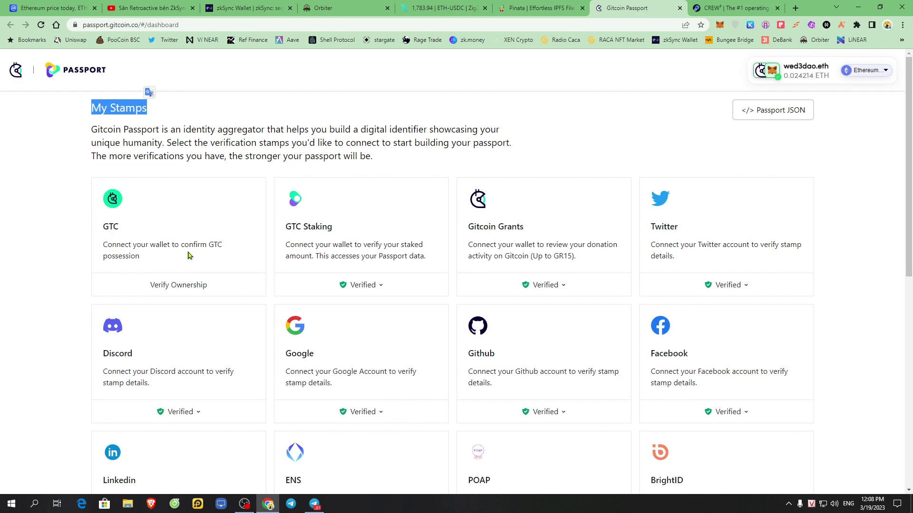
drag(286, 227, 337, 226)
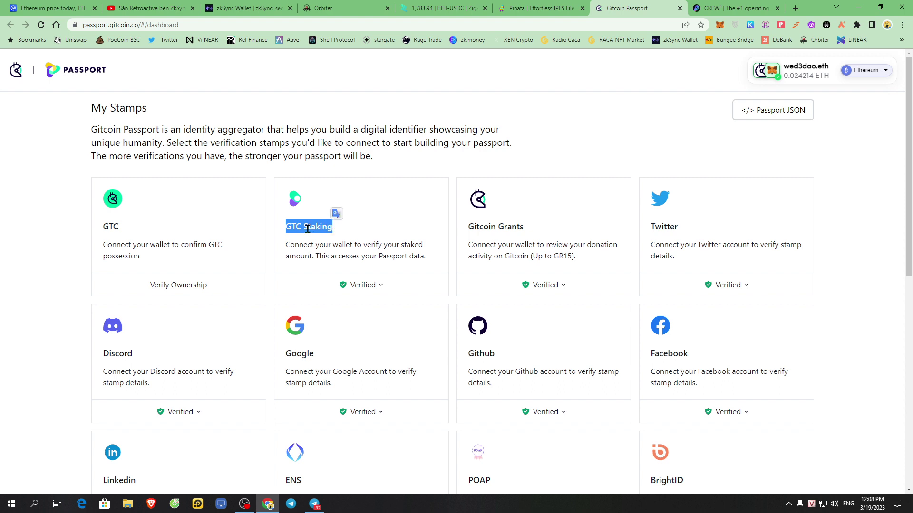
click(378, 286)
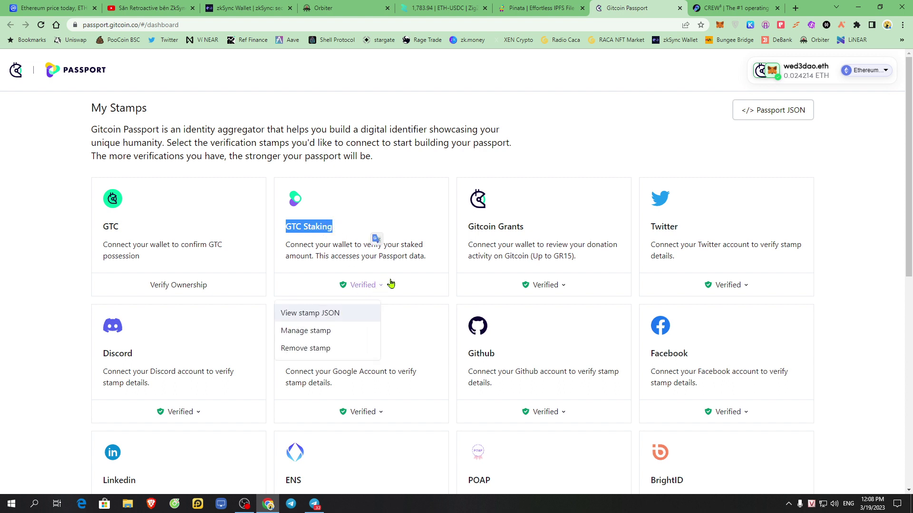
click(425, 213)
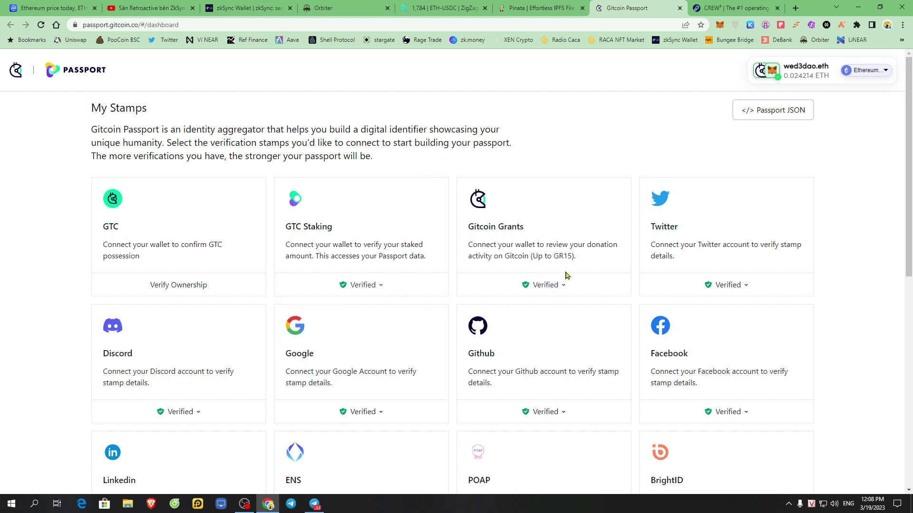
Step: Examine the remaining Passport stamps, including the age requirement for POAP and the connection details for BrightID
scroll(566, 271, down, 6)
scroll(670, 253, up, 6)
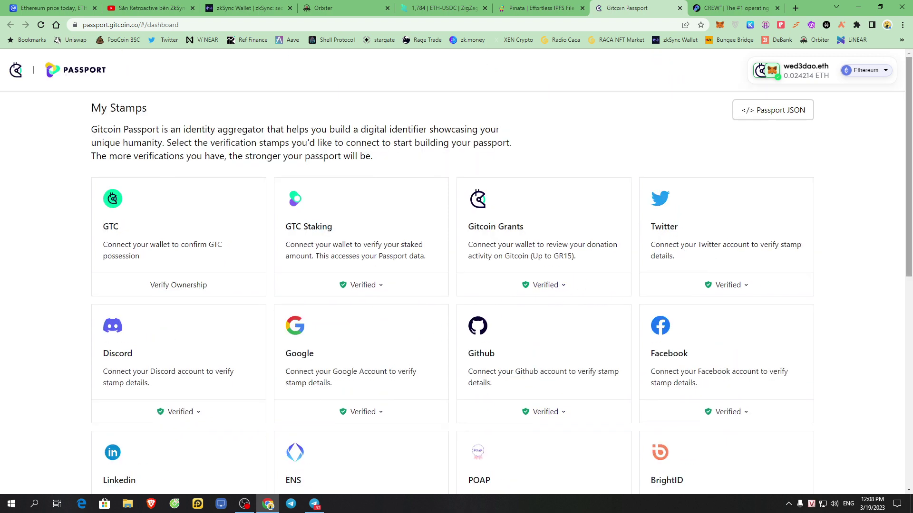
scroll(665, 238, down, 2)
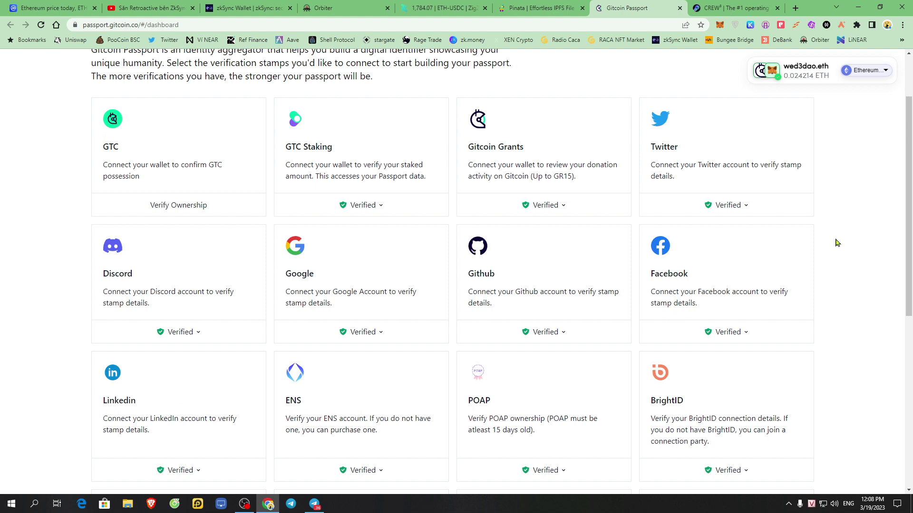
scroll(837, 243, down, 2)
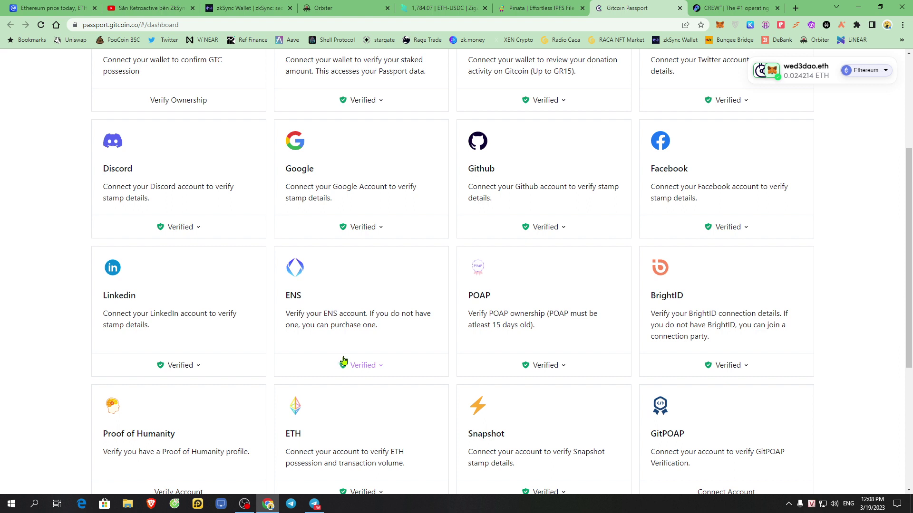
drag(469, 295, 534, 325)
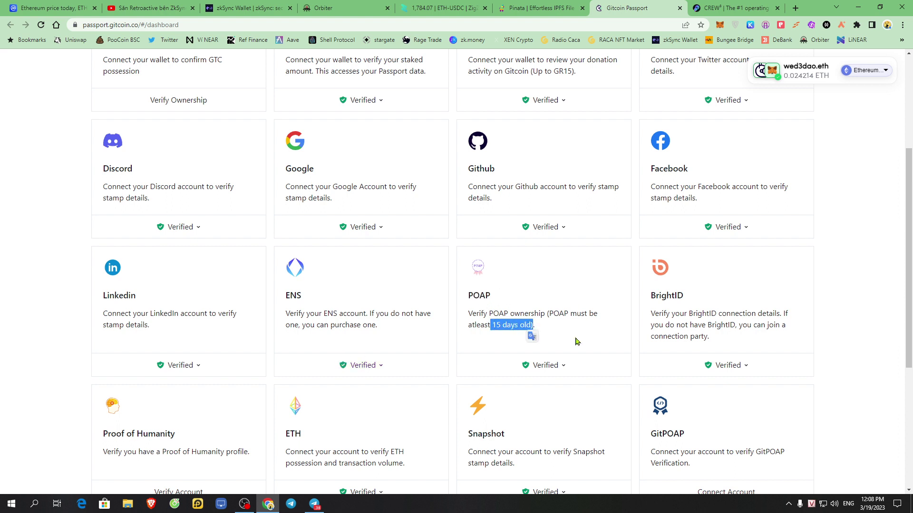
scroll(569, 365, down, 1)
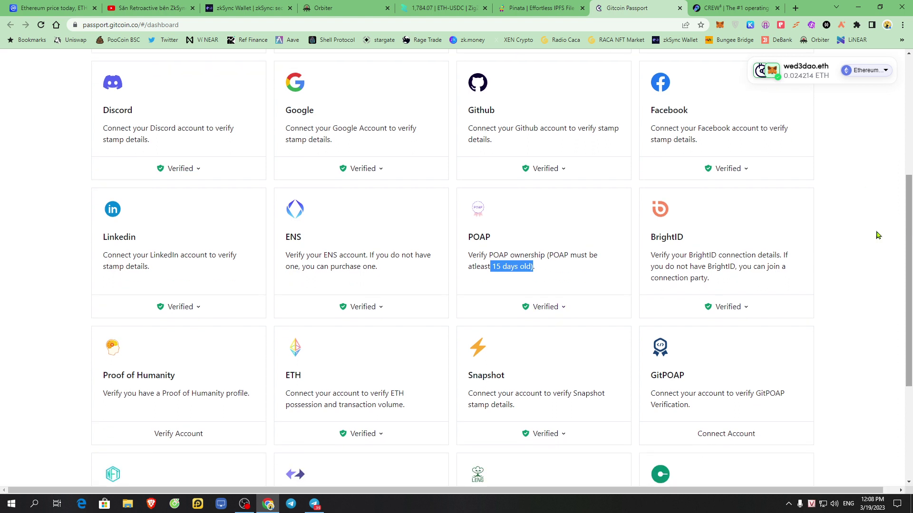
drag(649, 238, 721, 249)
click(837, 264)
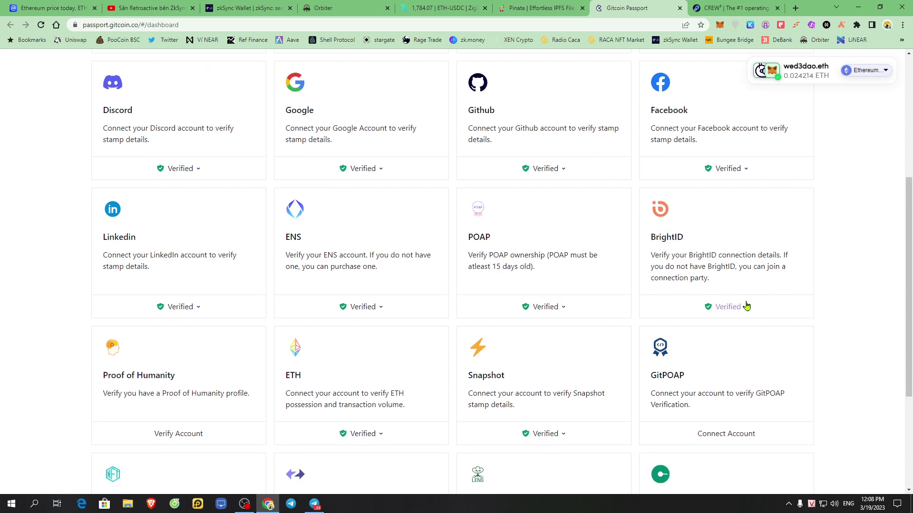
Step: Check the options available for the BrightID stamp and examine the Proof of Humanity stamp
click(736, 314)
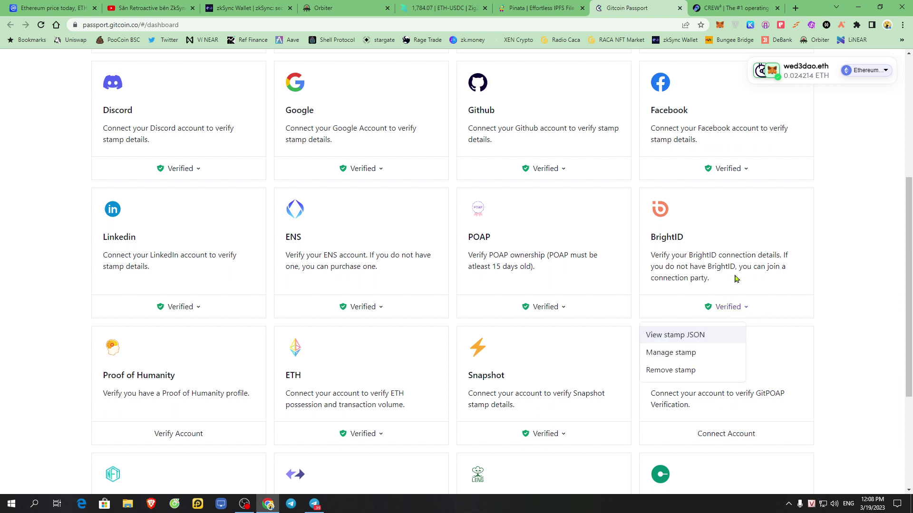
scroll(735, 314, down, 2)
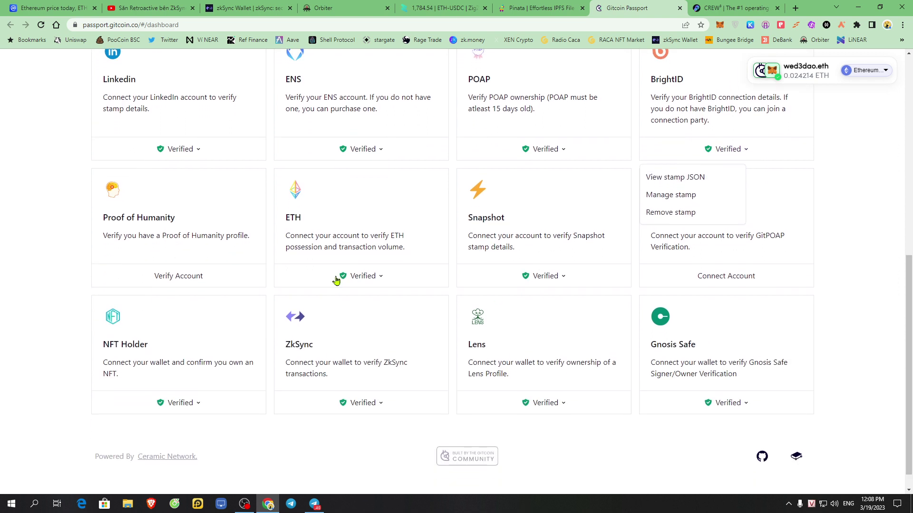
drag(102, 224, 236, 218)
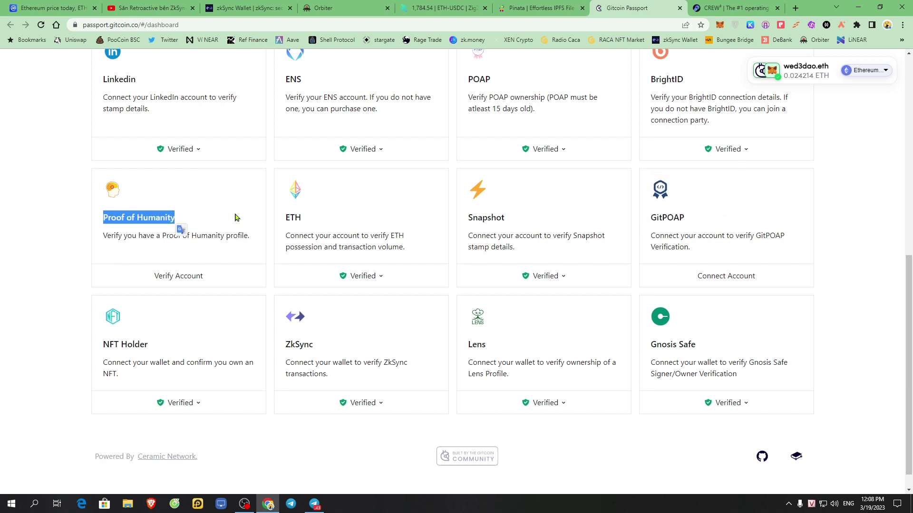
click(344, 231)
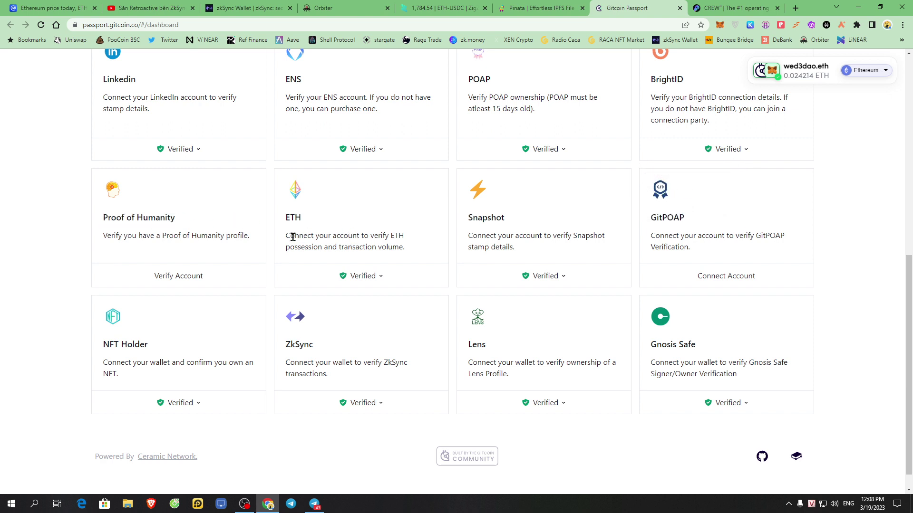
Step: Review the ETH stamp's description and its possession, transaction and gas fee criteria in the stamp management details
drag(293, 237, 419, 239)
click(406, 244)
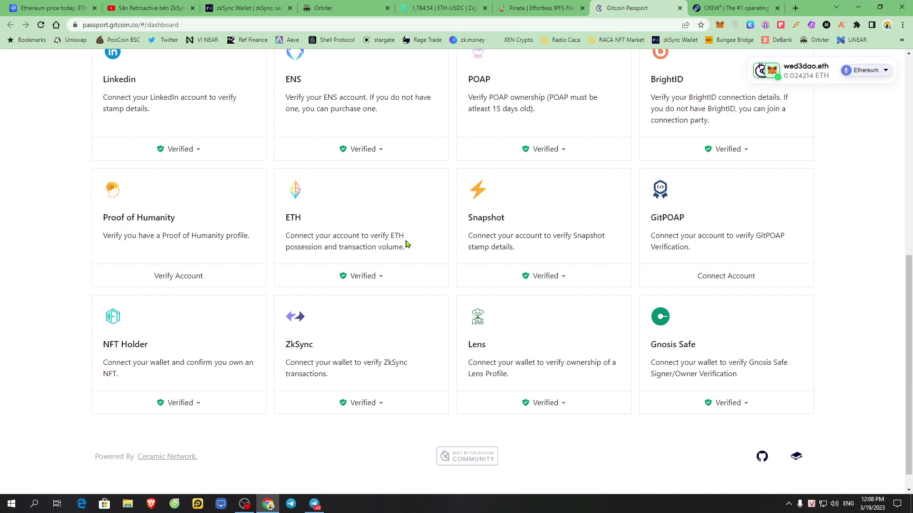
click(369, 278)
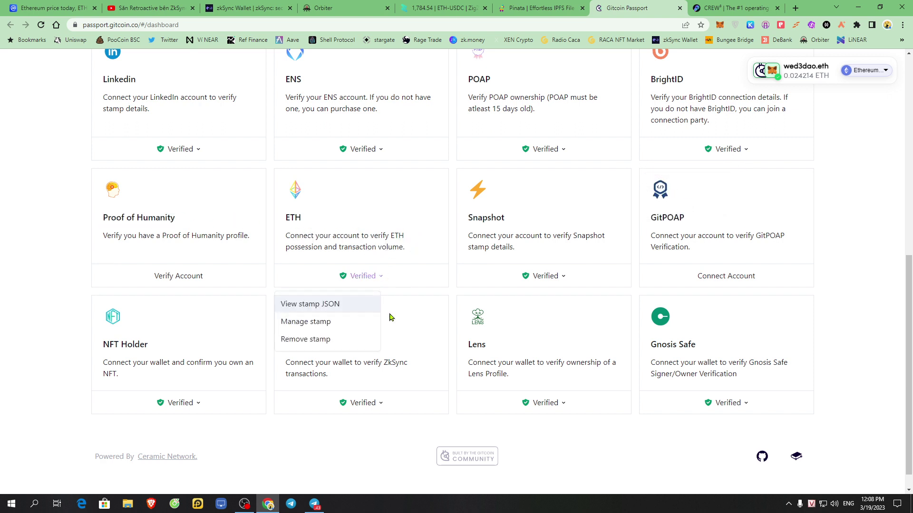
click(316, 322)
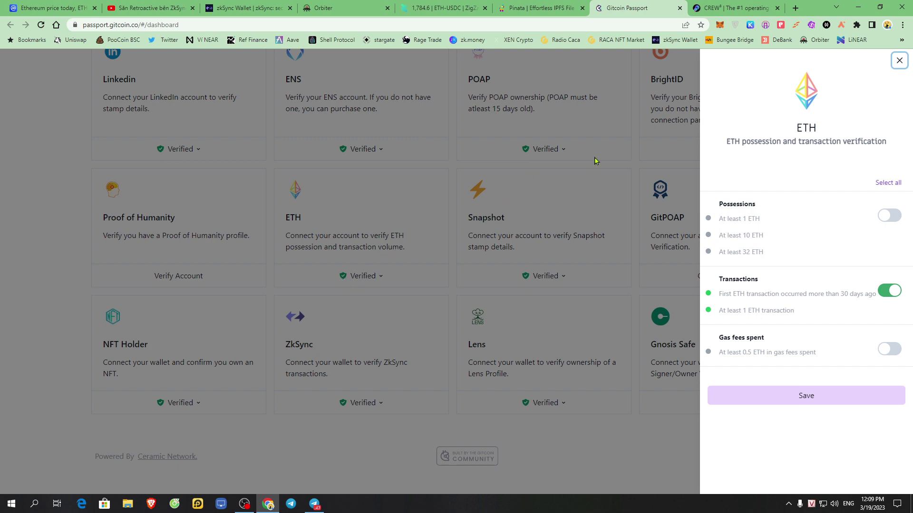
click(899, 60)
Step: Start verifying ownership for the GTC stamp and select all of its GTC possession criteria
scroll(409, 228, up, 6)
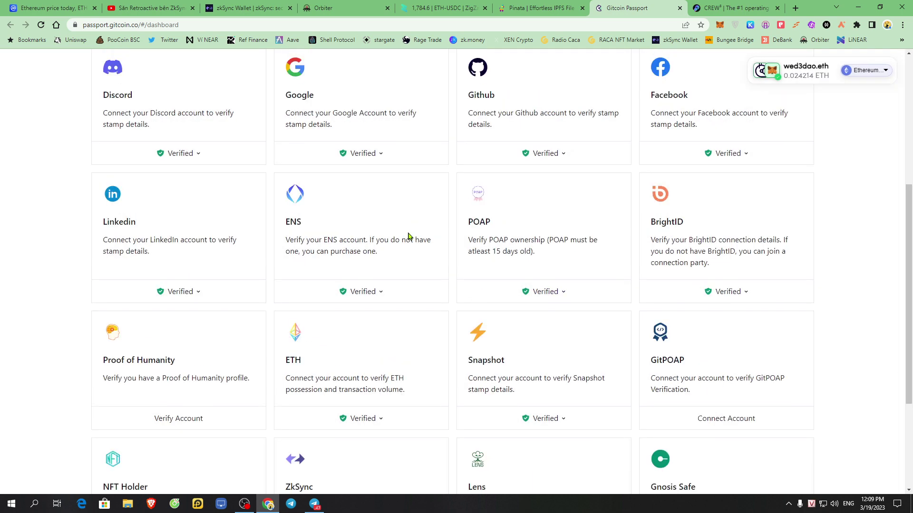
scroll(380, 238, up, 3)
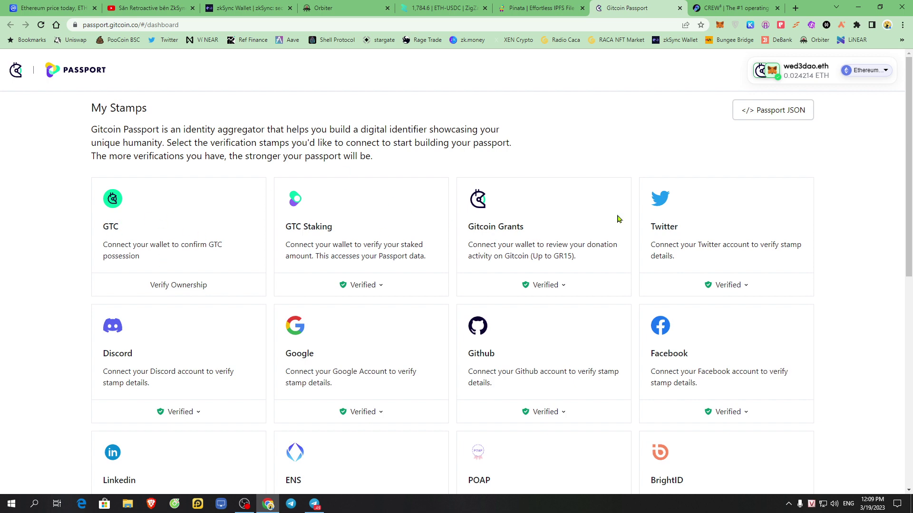
click(194, 288)
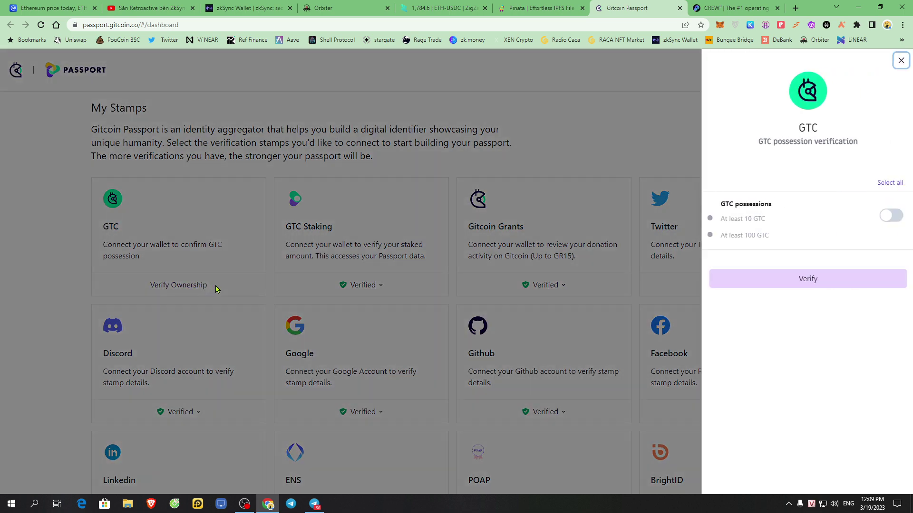
click(887, 187)
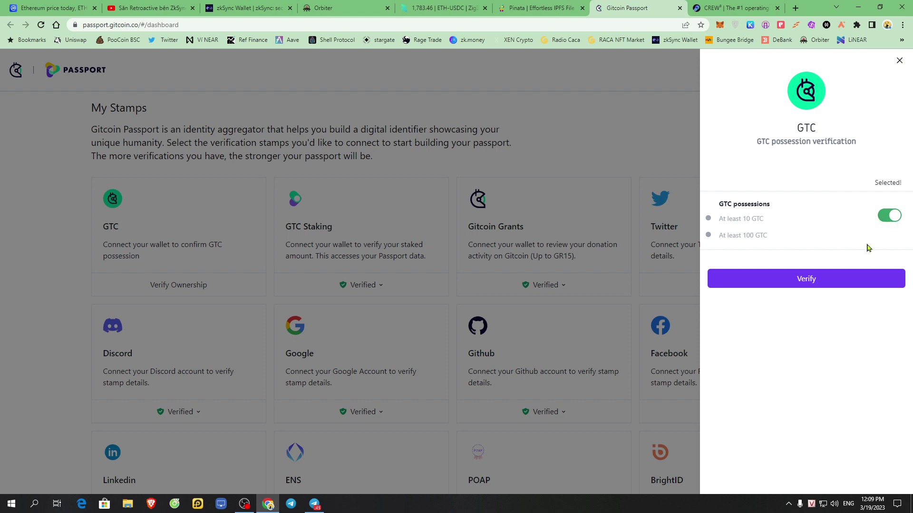
drag(719, 204, 770, 204)
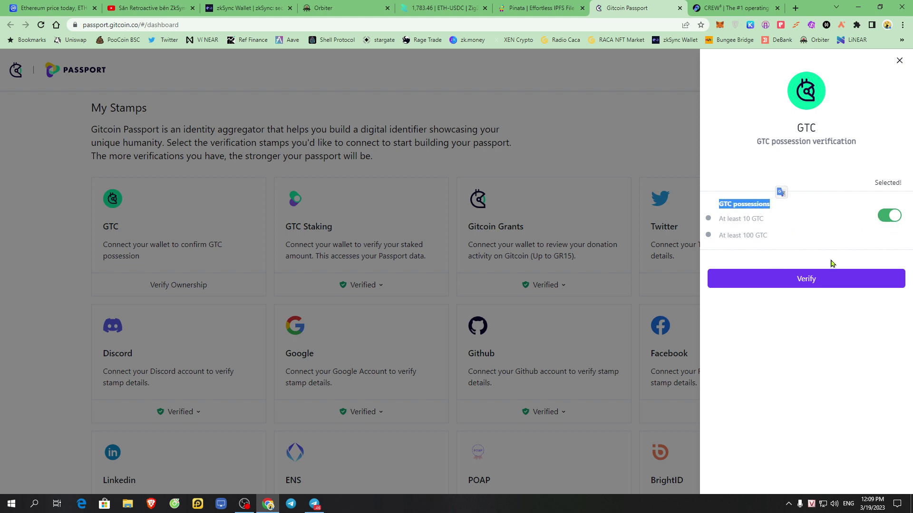
Step: Try to verify the GTC stamp by signing the MetaMask signature request, and close the stamp details
click(811, 284)
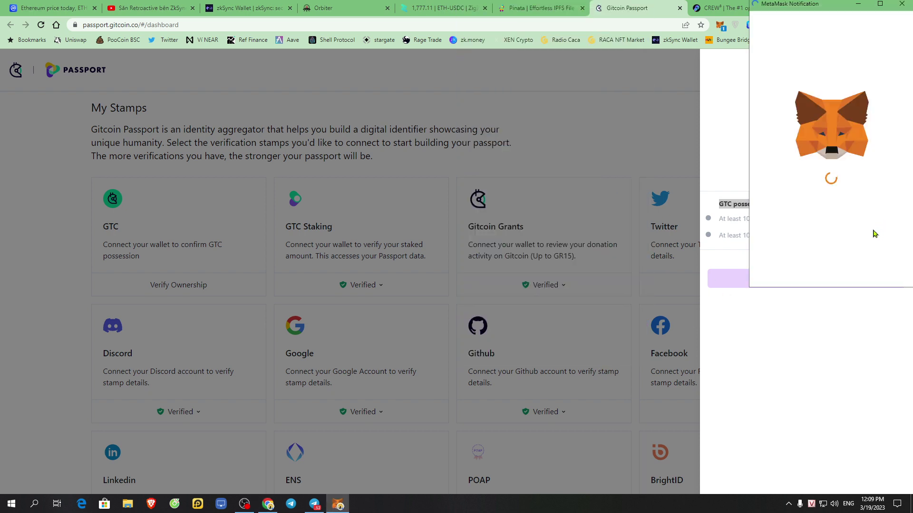
scroll(860, 240, down, 1)
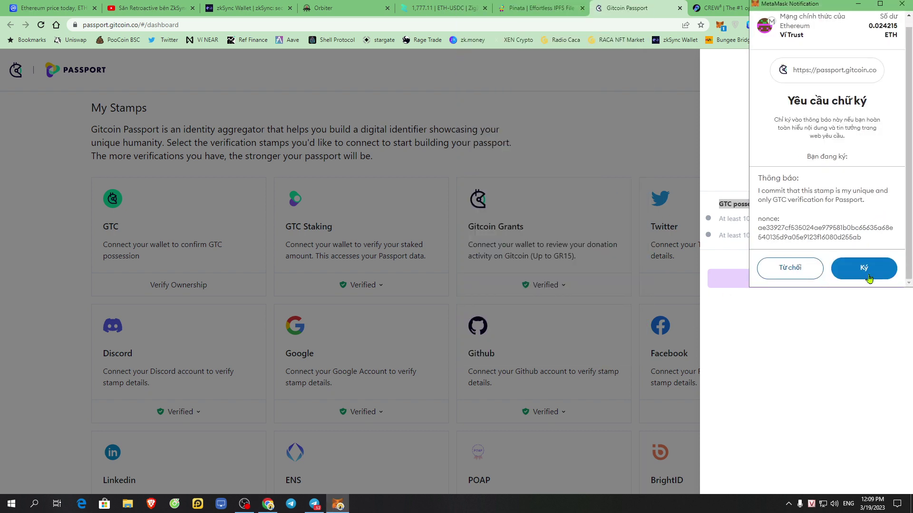
click(872, 268)
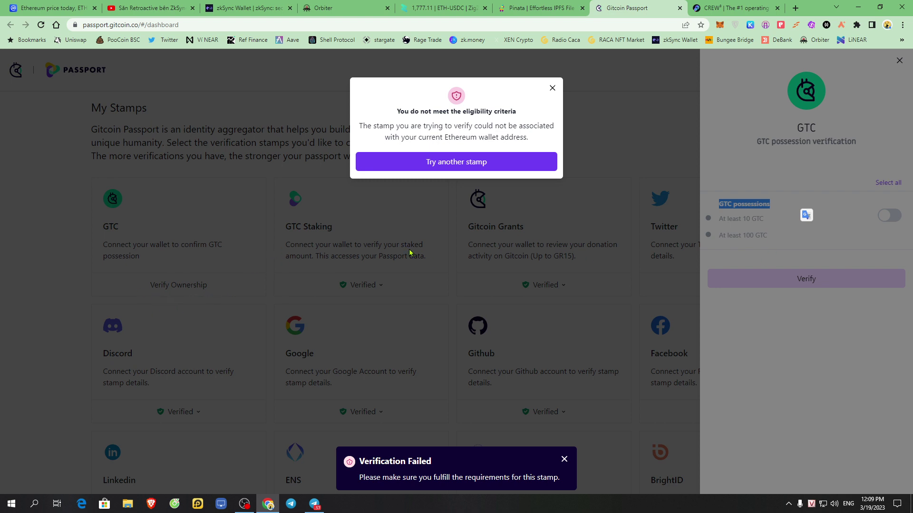
click(844, 240)
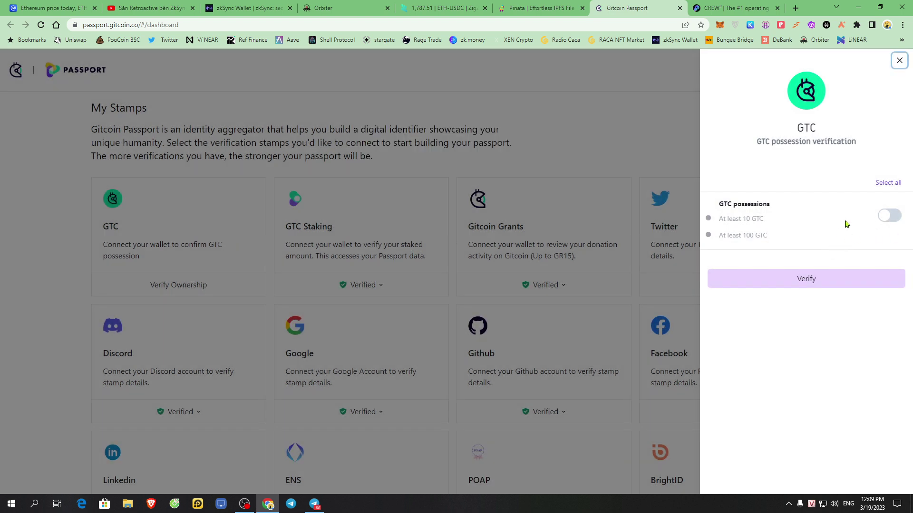
click(899, 60)
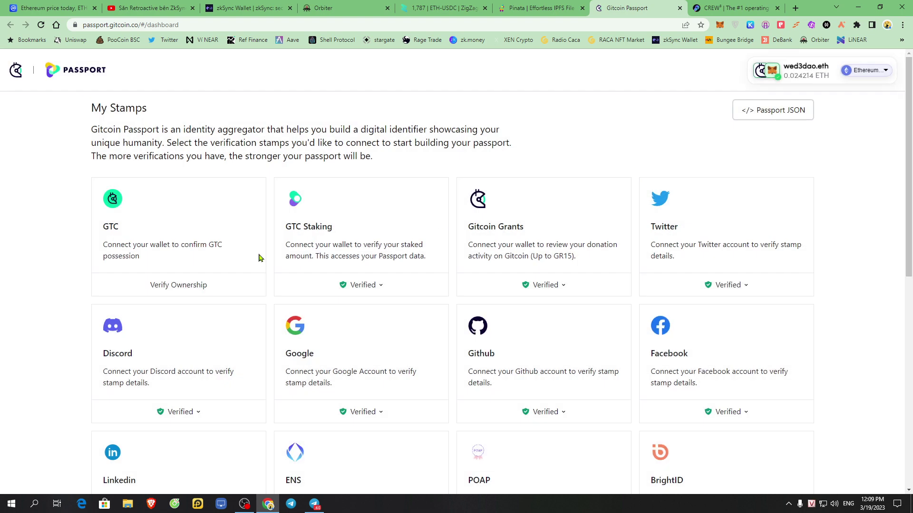
Step: Examine the GTC stamp description, the remaining stamps in the list, and the Snapshot stamp
drag(103, 244, 149, 246)
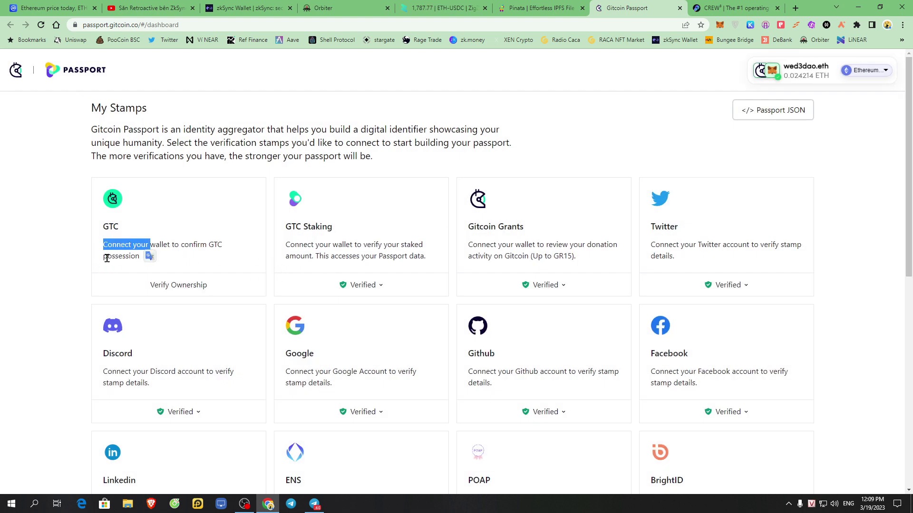
scroll(566, 305, down, 9)
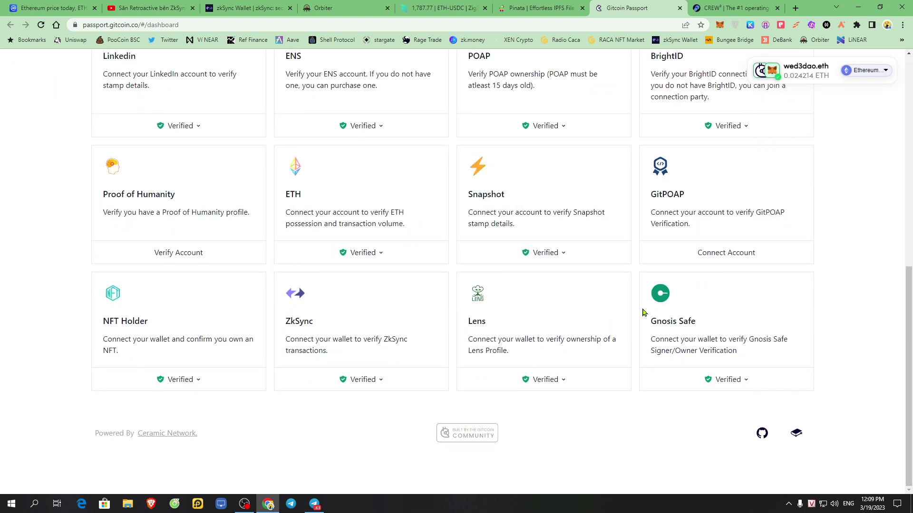
scroll(502, 267, up, 3)
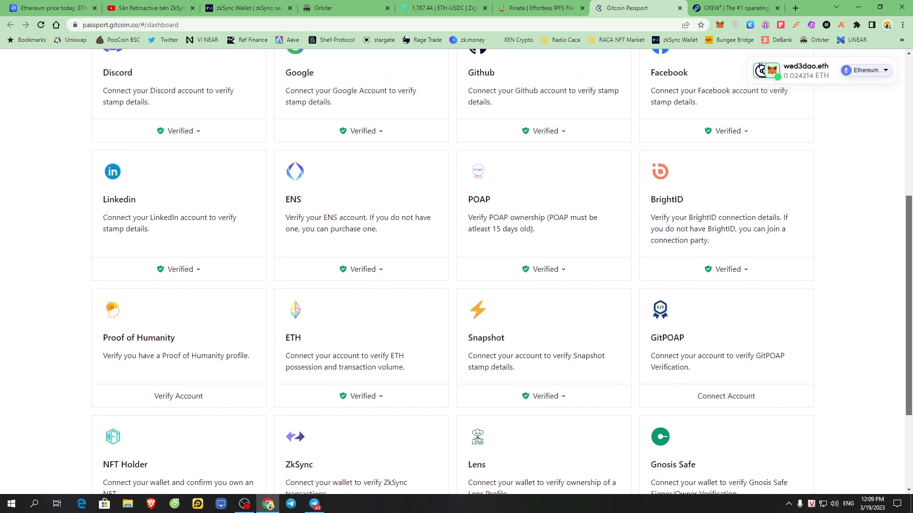
scroll(509, 316, down, 3)
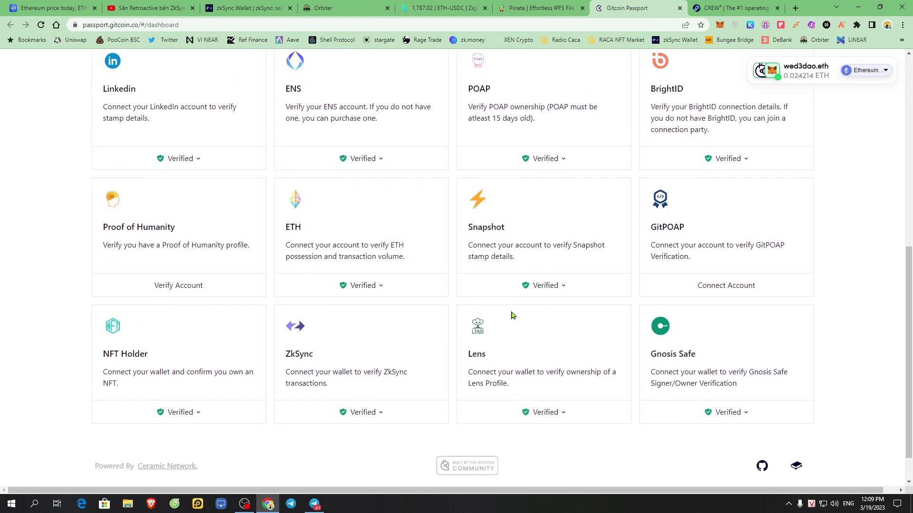
drag(467, 227, 533, 230)
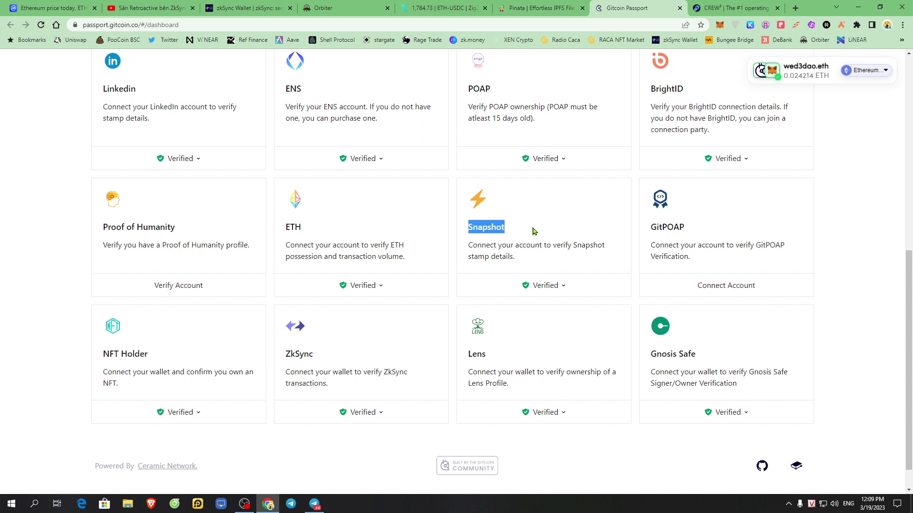
click(542, 245)
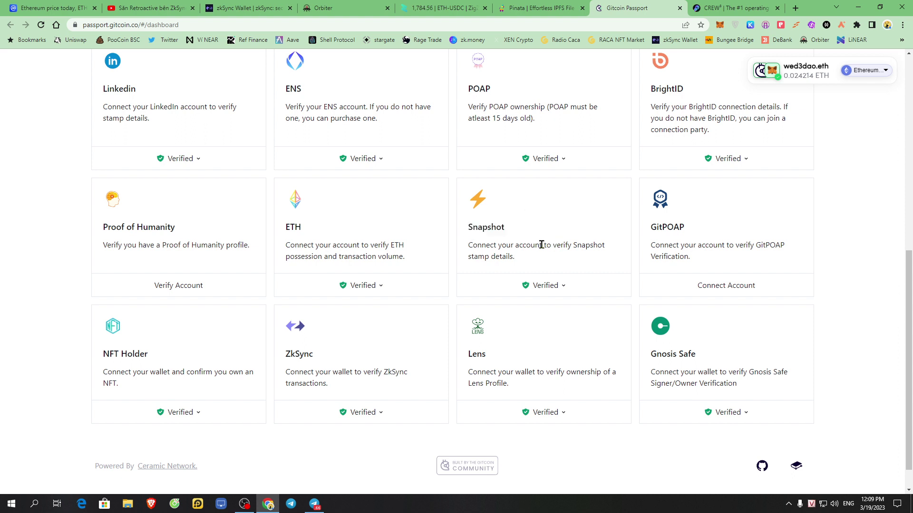
Step: Open the Snapshot stamp for management, select all its criteria, and review the Snapshot Voter and Snapshot Proposal Creator requirements
click(557, 286)
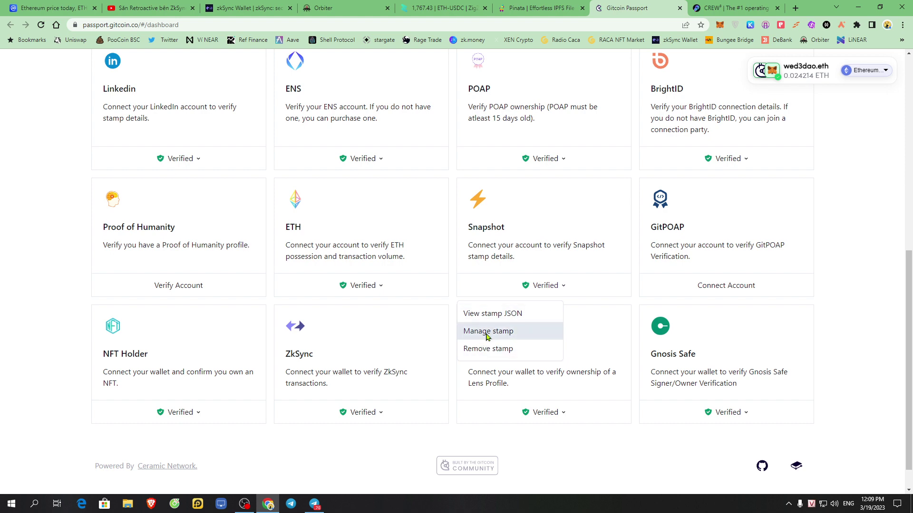
click(467, 332)
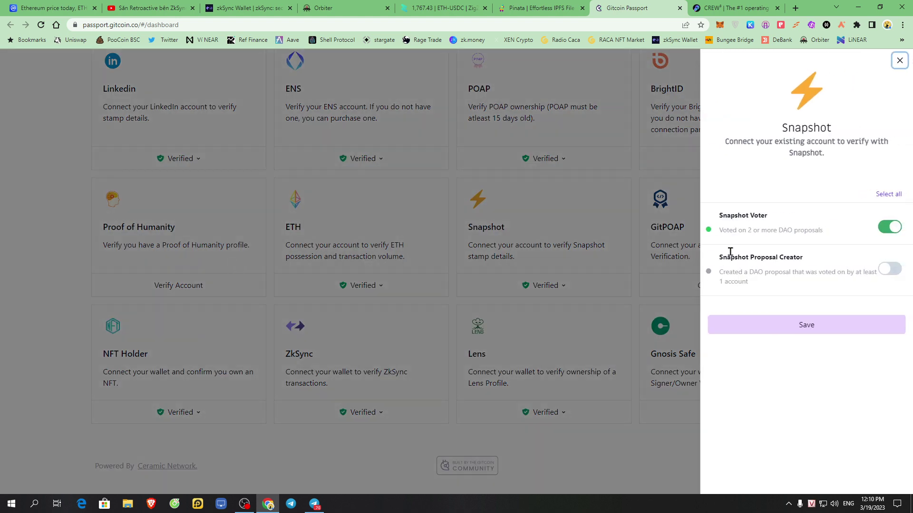
click(886, 196)
triple_click(723, 216)
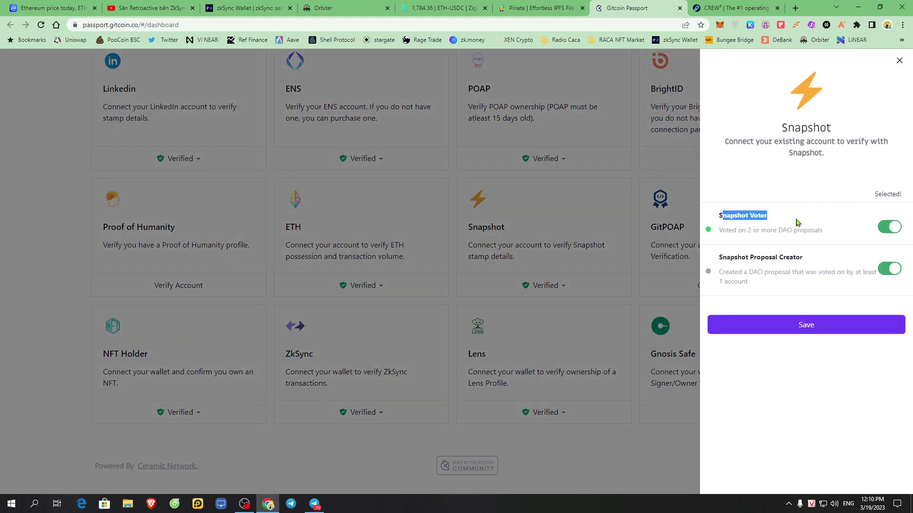
drag(737, 258, 754, 257)
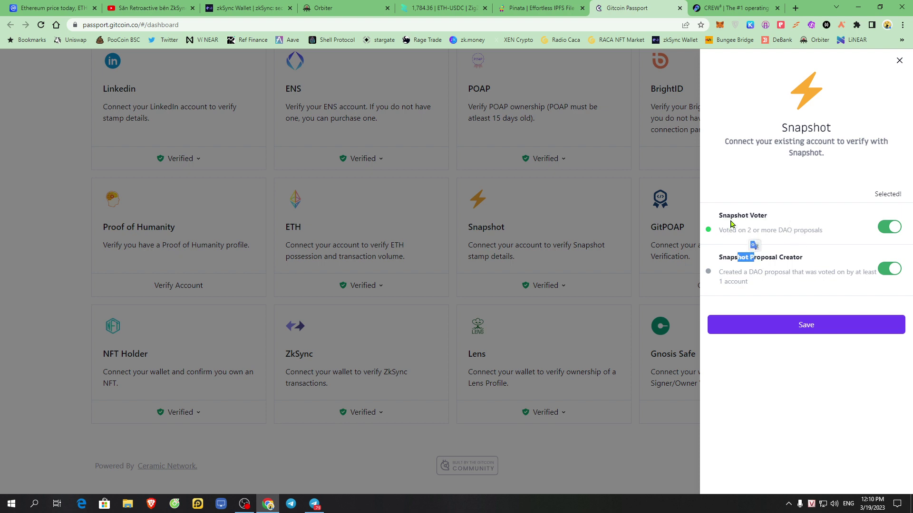
drag(731, 224, 803, 233)
drag(730, 232, 766, 233)
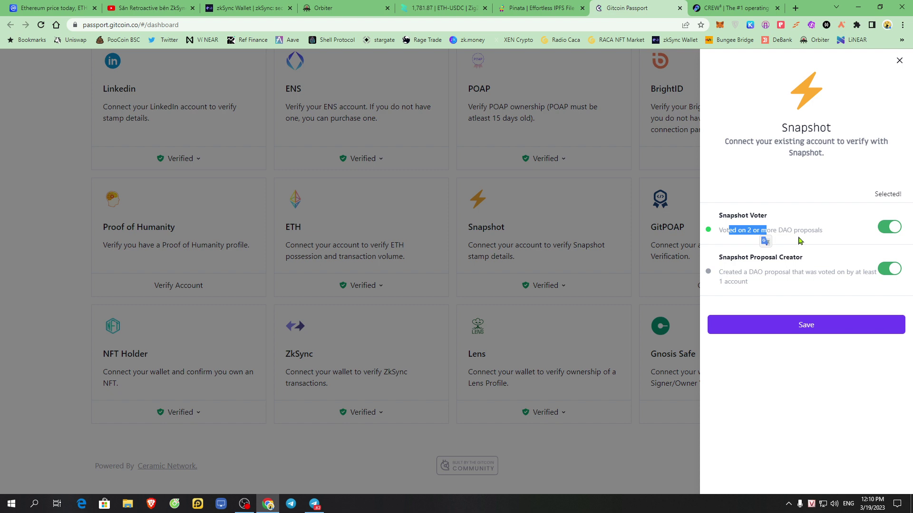
click(762, 269)
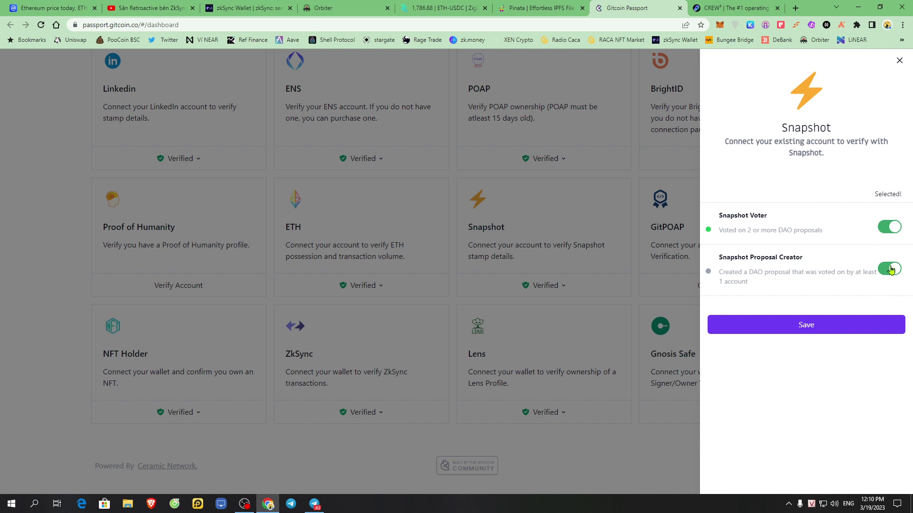
Step: Try to save the Snapshot stamp with both criteria, approving the signature in Pocket Universe and MetaMask, and close its details
click(797, 327)
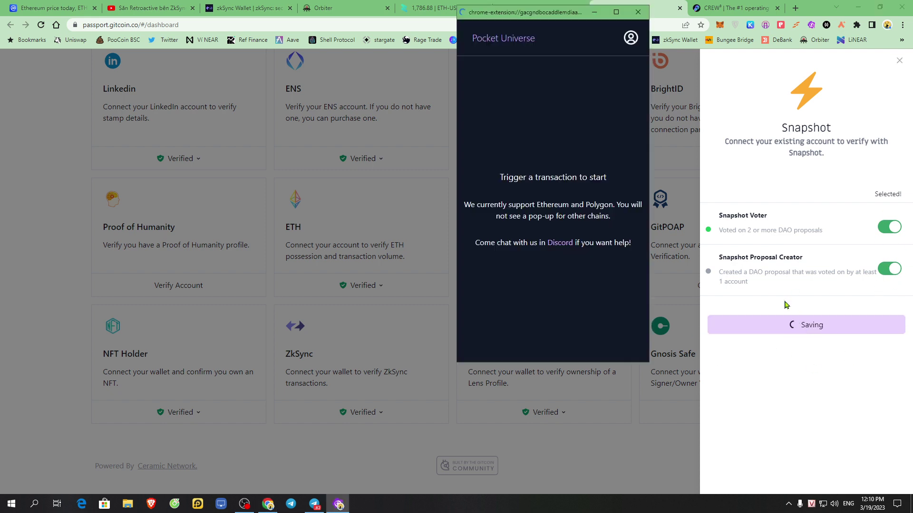
click(598, 347)
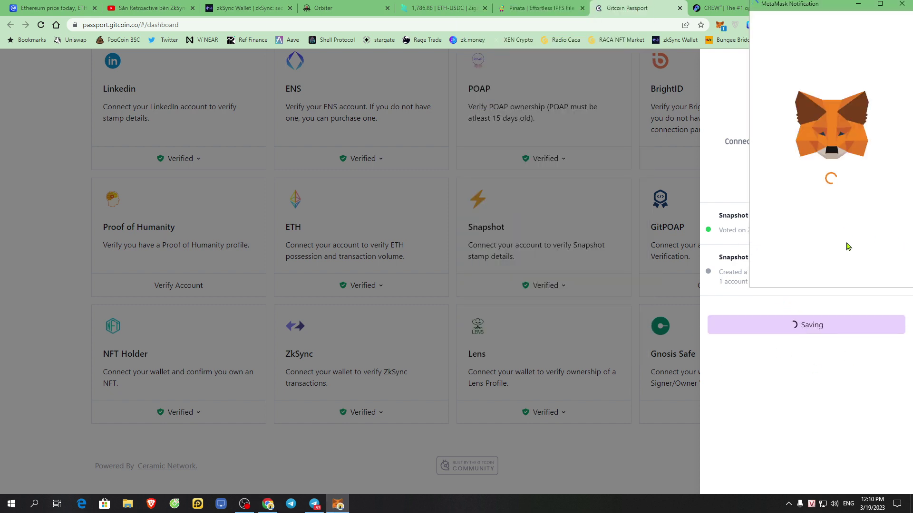
click(868, 273)
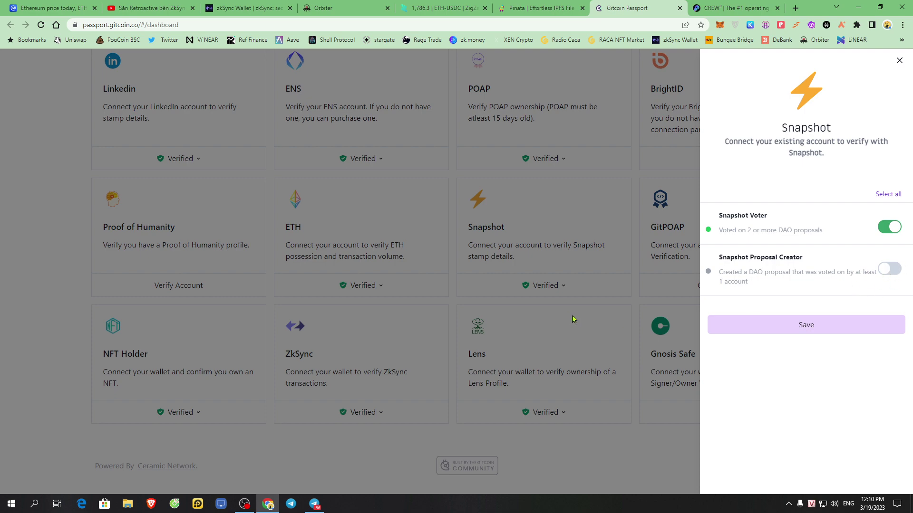
click(582, 293)
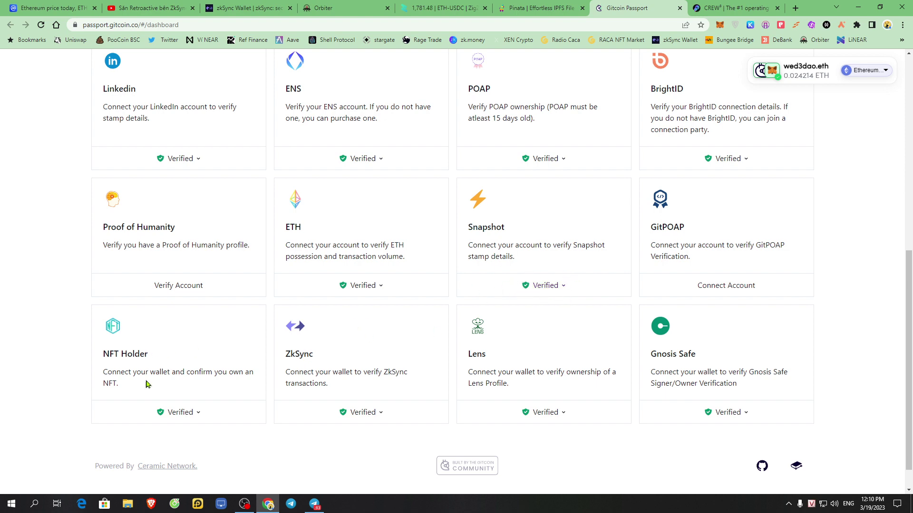
Step: Open the NFT Holder stamp's management details to check its NFT requirement
scroll(149, 380, down, 1)
click(176, 380)
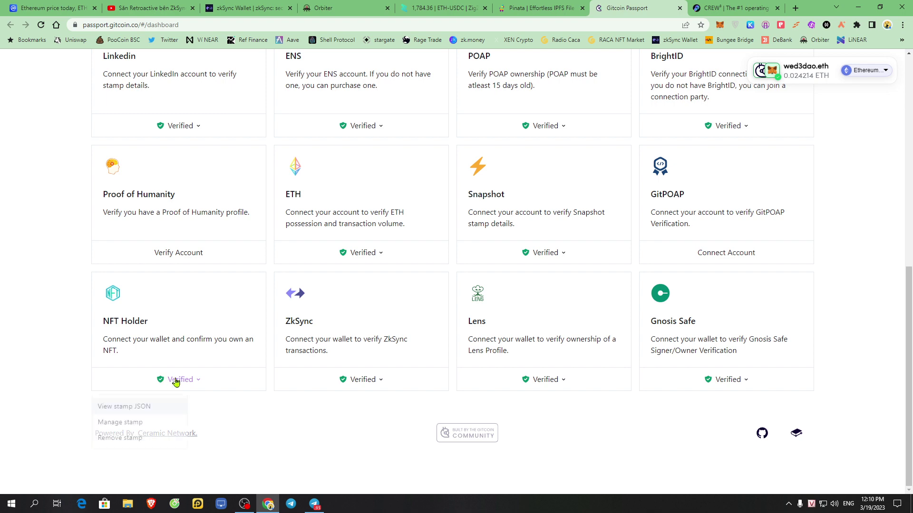
click(127, 423)
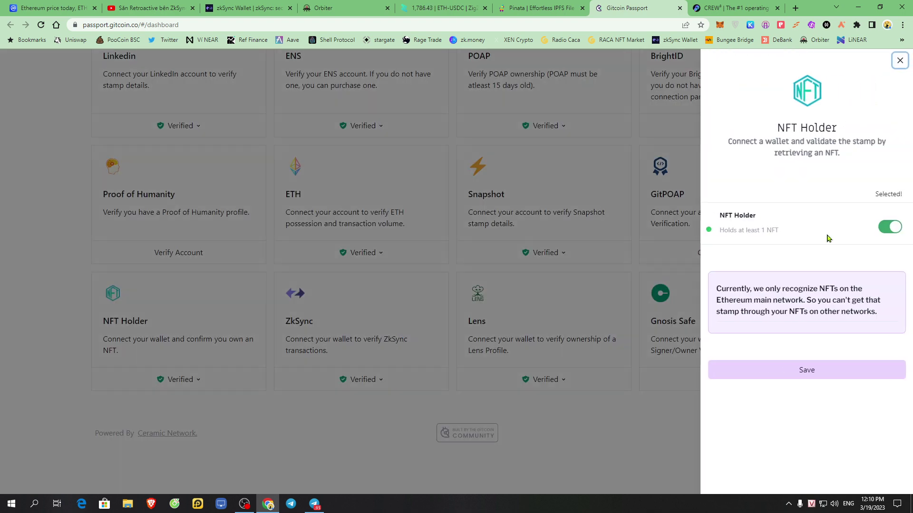
Step: Review the NFT Holder stamp's requirement to hold at least 1 NFT and close its details
drag(728, 232, 787, 232)
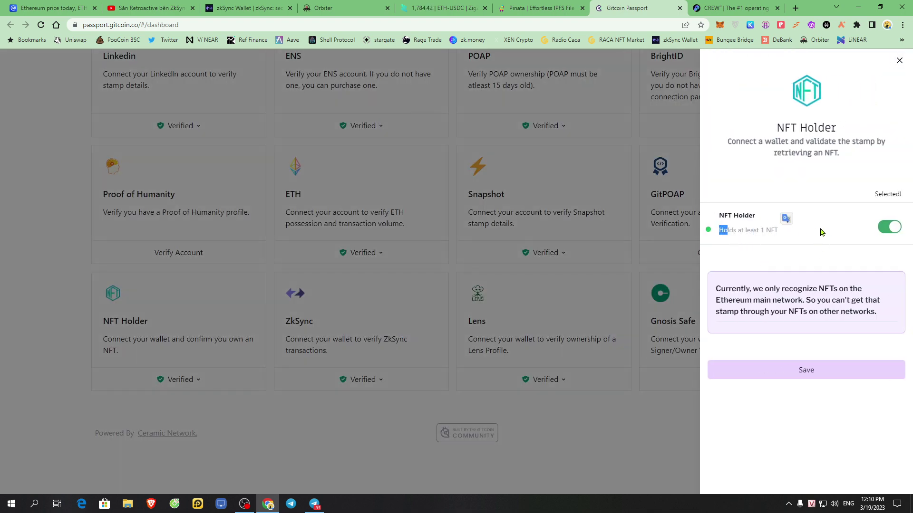
click(816, 253)
click(899, 61)
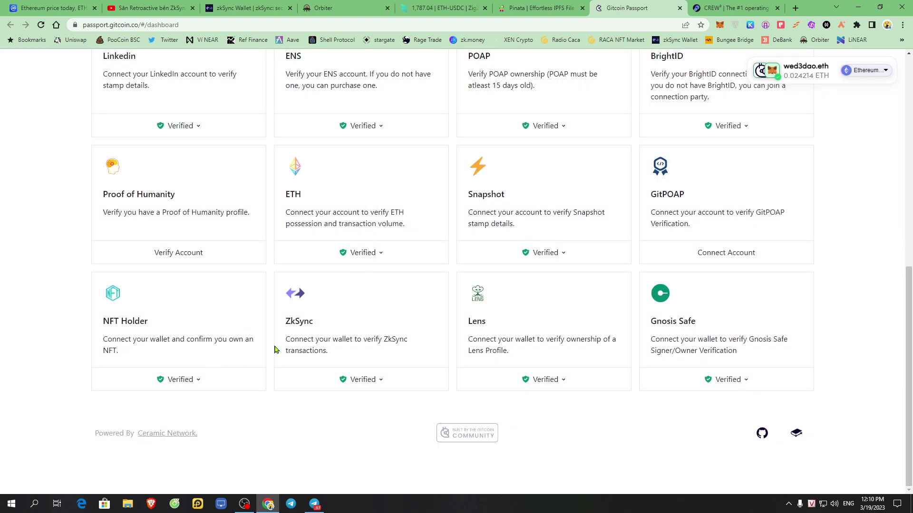
Step: Open the ZkSync stamp's management details and examine its account name criterion
drag(286, 326, 343, 324)
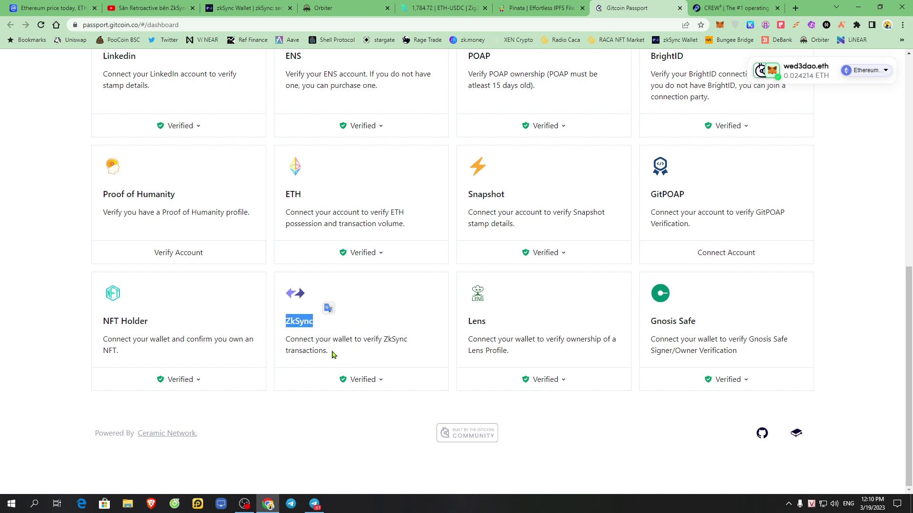
click(362, 381)
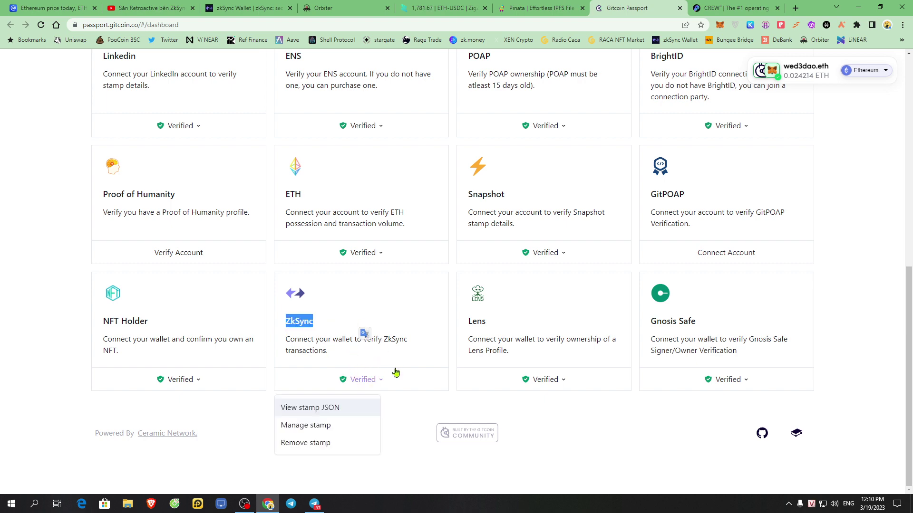
click(310, 424)
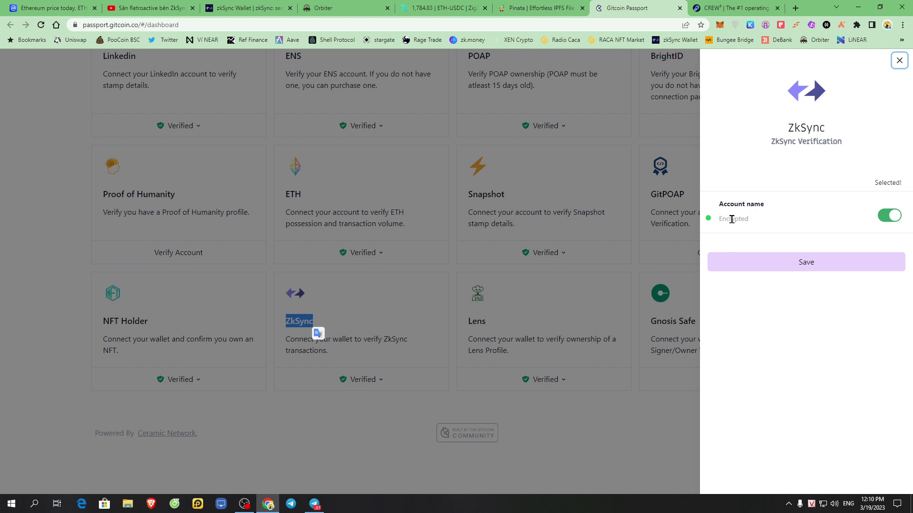
drag(735, 204, 766, 205)
click(767, 295)
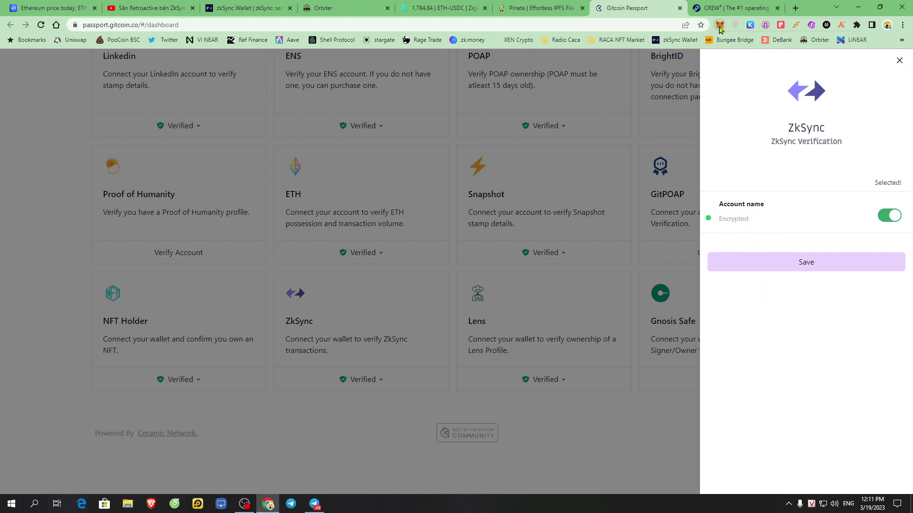
Step: Check the zkSync Wallet withdrawal page, return to Gitcoin Passport, and close the ZkSync stamp's details
click(233, 6)
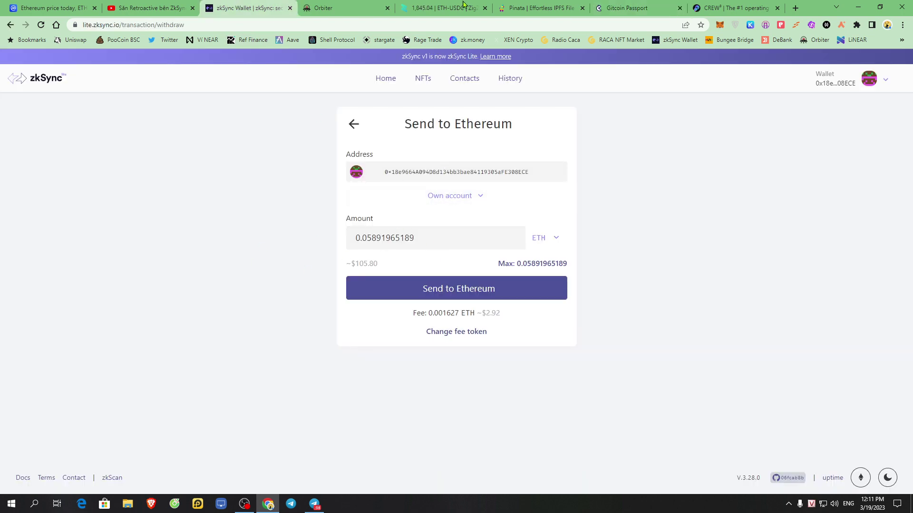
click(537, 6)
click(637, 5)
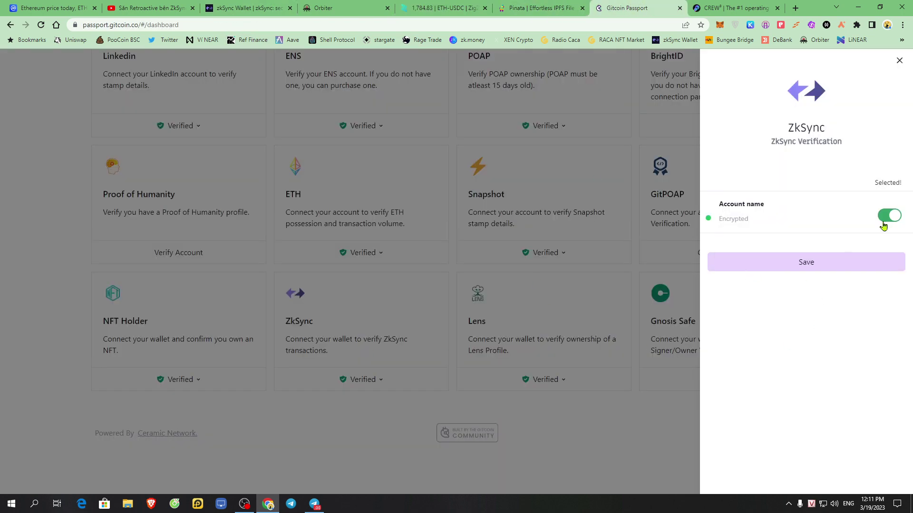
click(315, 417)
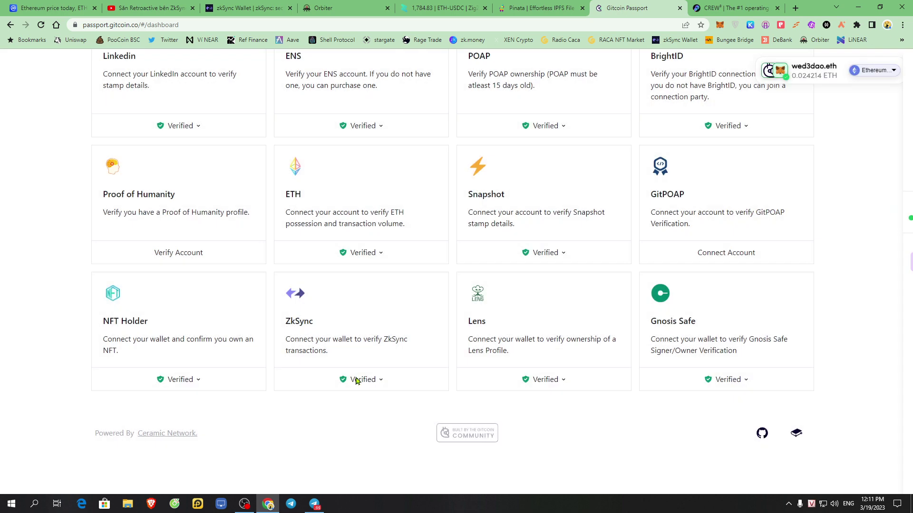
Step: Open the Lens stamp's management details, check its Lens Handle requirement, and close the details
double_click(471, 323)
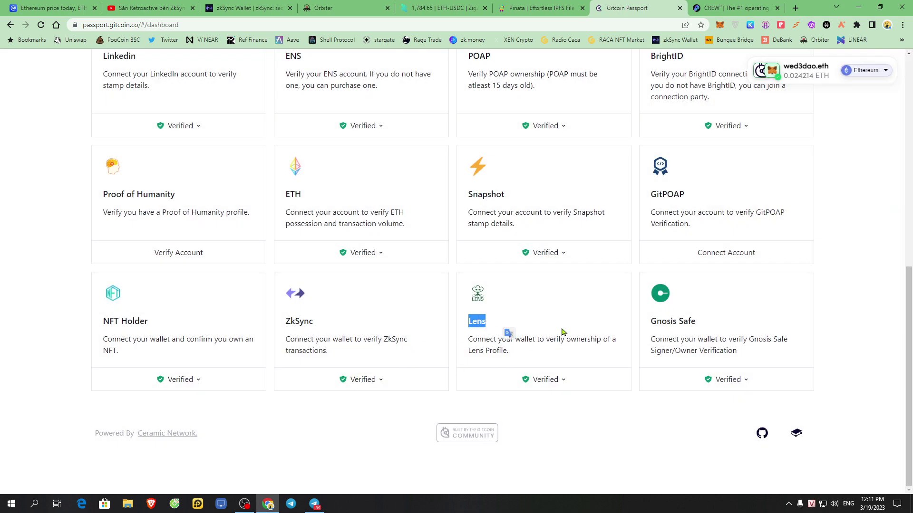
click(556, 380)
click(488, 426)
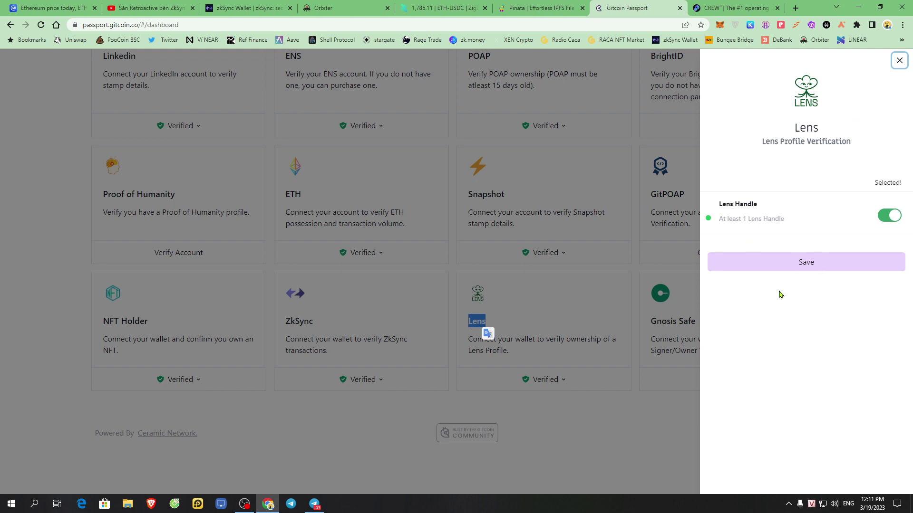
click(899, 60)
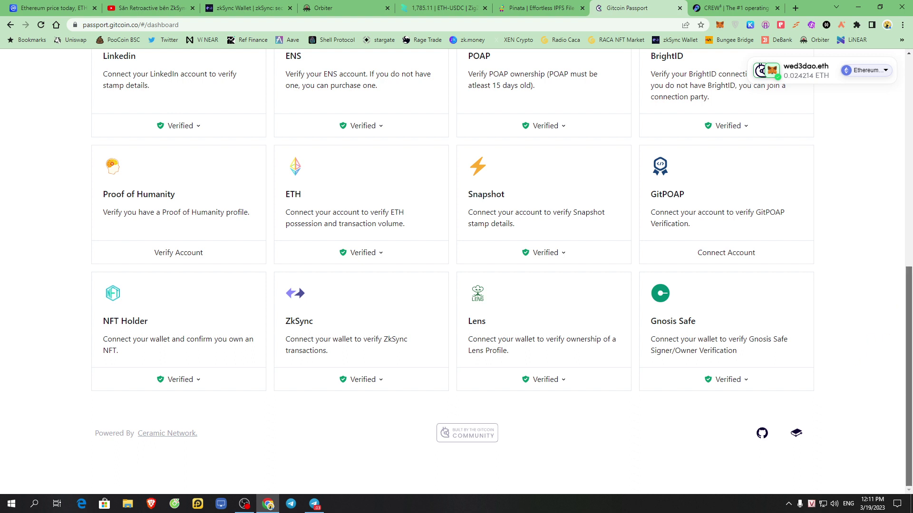
Step: Open the Gitcoin Grants stamp for management and review all of its contribution and grant-owner criteria
scroll(502, 267, up, 1)
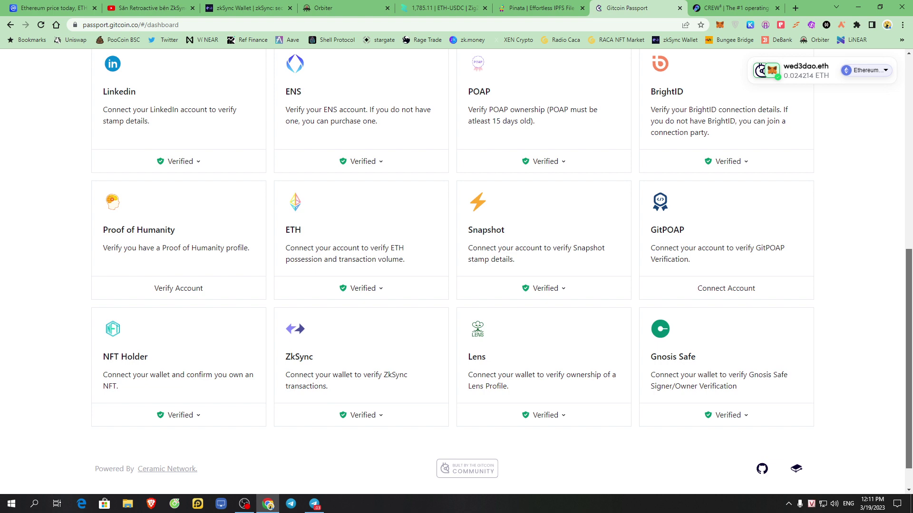
scroll(908, 358, up, 1)
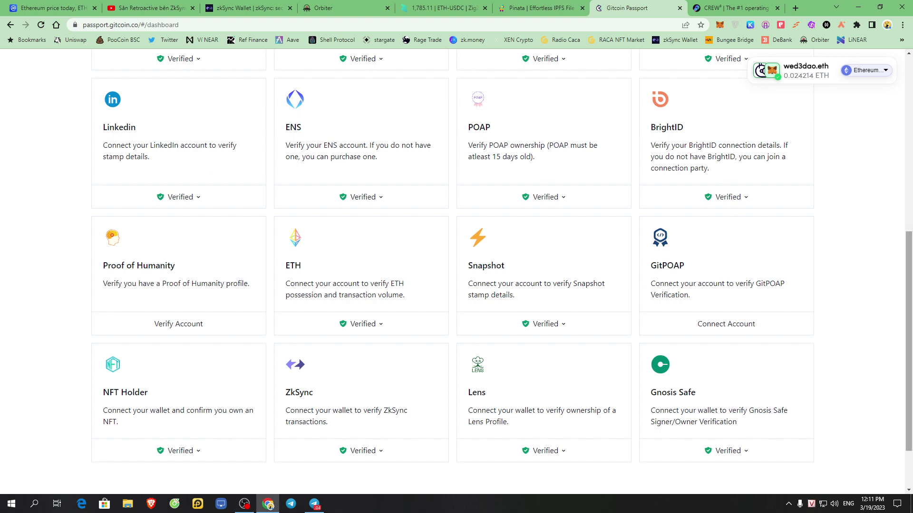
drag(910, 305, 910, 156)
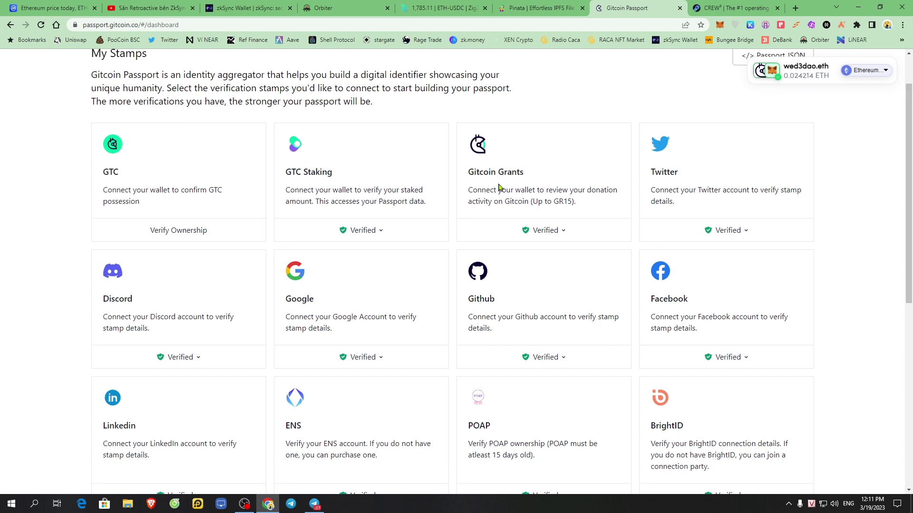
click(552, 234)
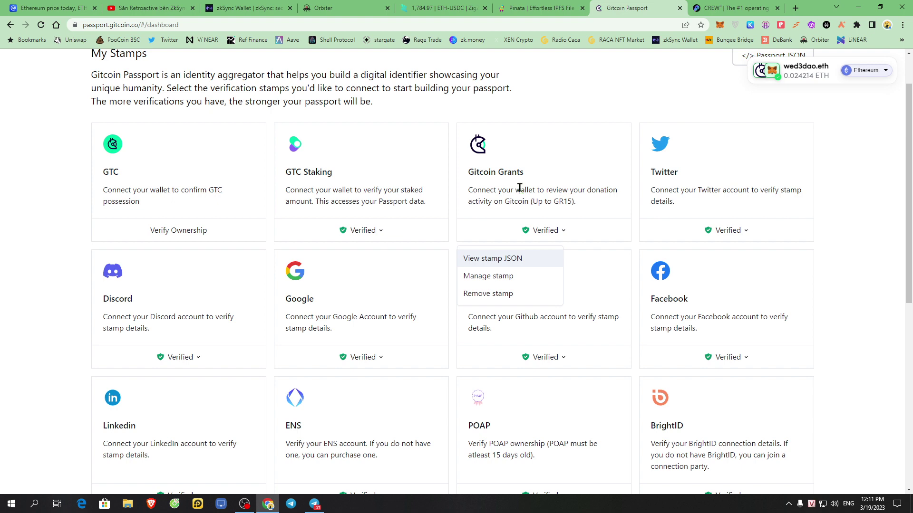
click(478, 279)
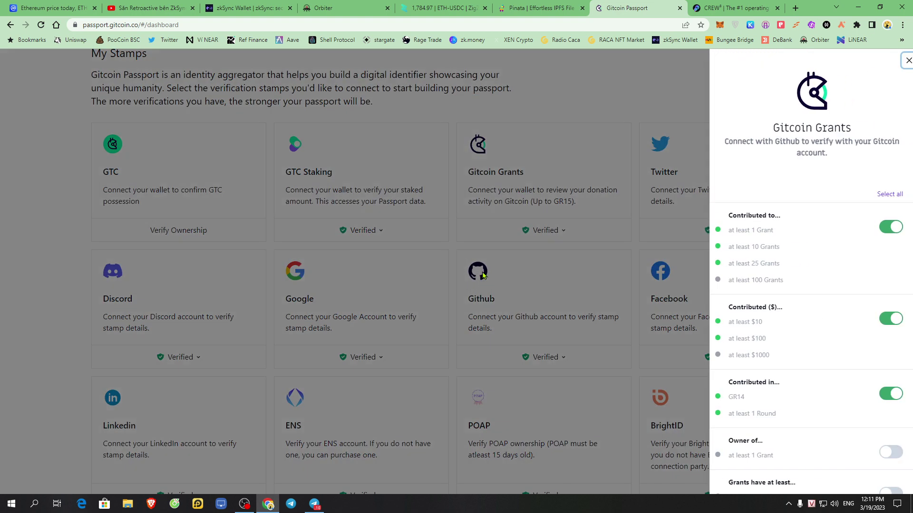
scroll(813, 246, down, 6)
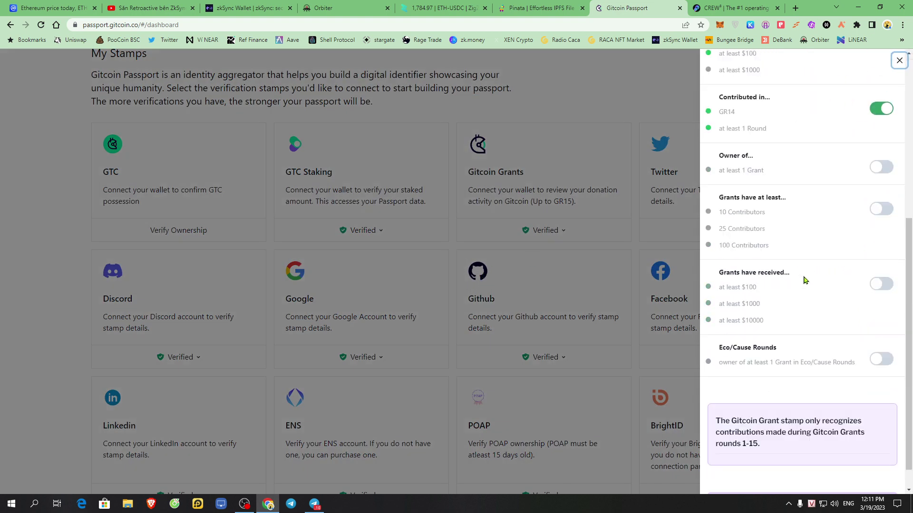
scroll(803, 279, up, 6)
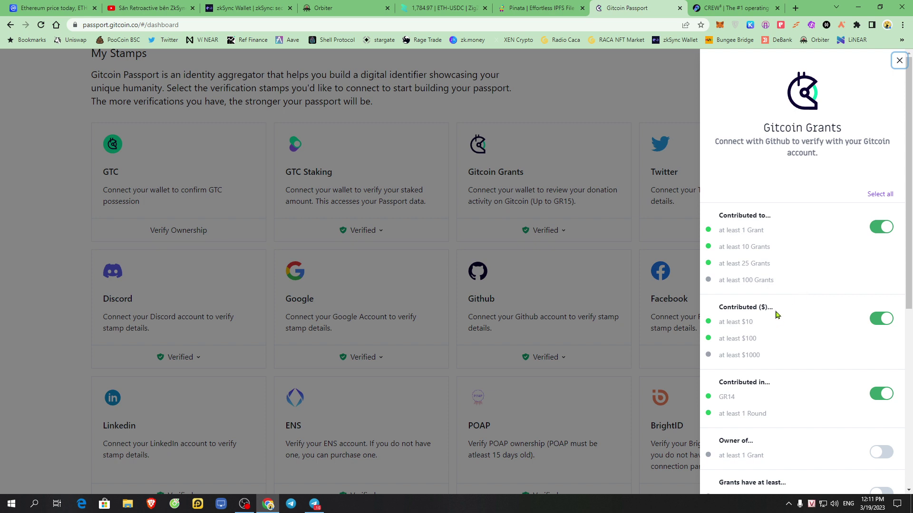
Step: Try to save the Gitcoin Grants stamp with all criteria selected, dismissing the Pocket Universe sign-in request and closing the stamp's details
click(880, 194)
scroll(803, 313, down, 6)
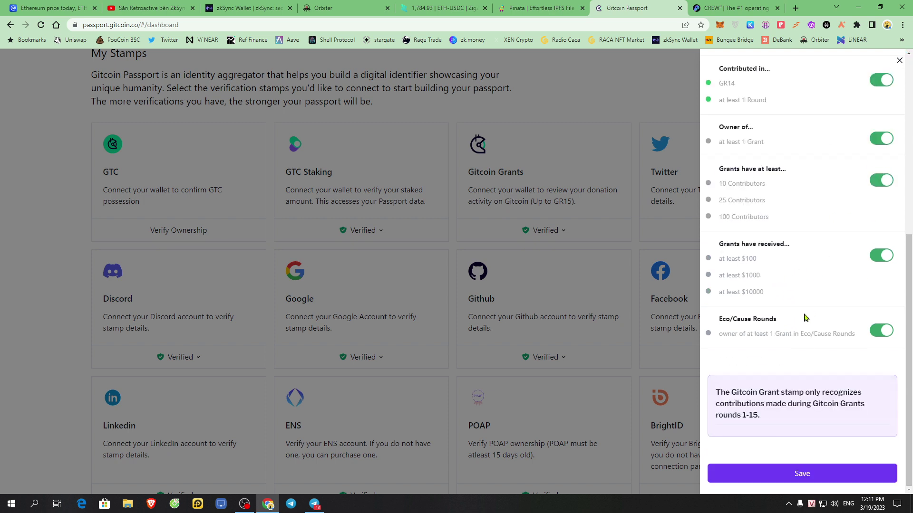
click(794, 474)
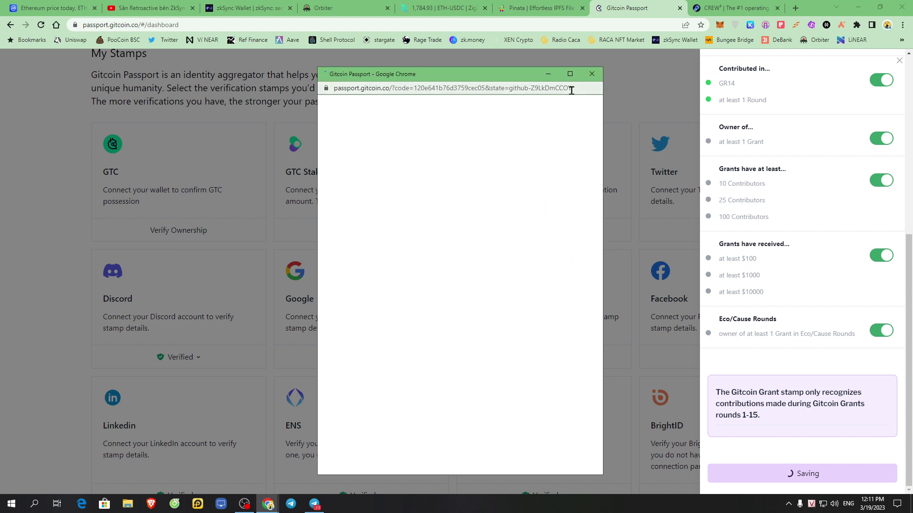
click(593, 74)
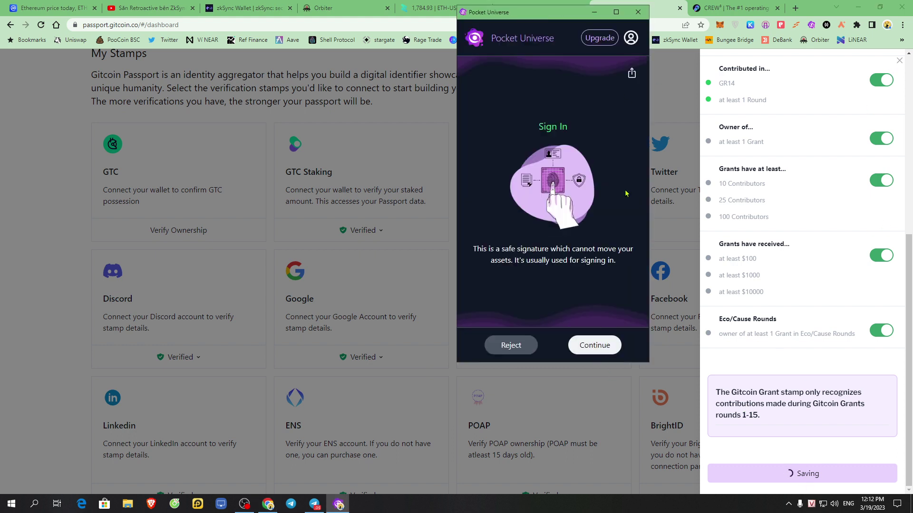
click(638, 12)
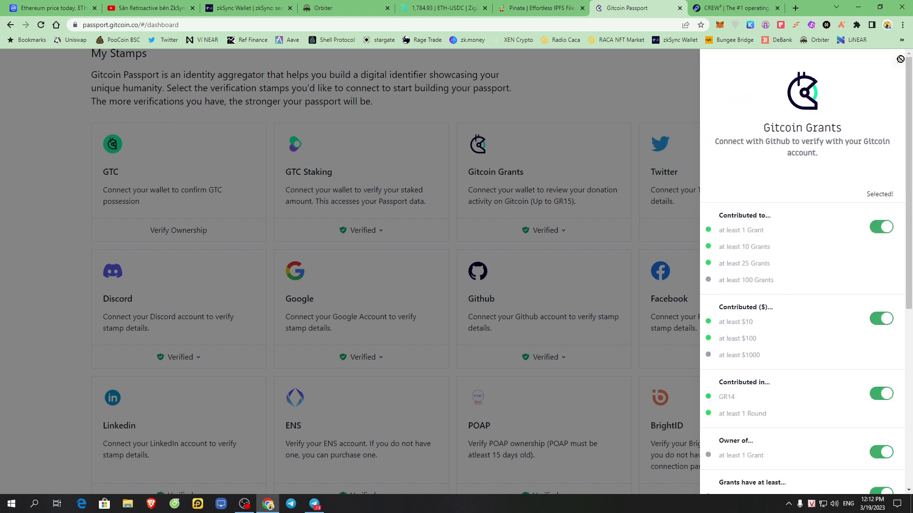
scroll(791, 363, down, 7)
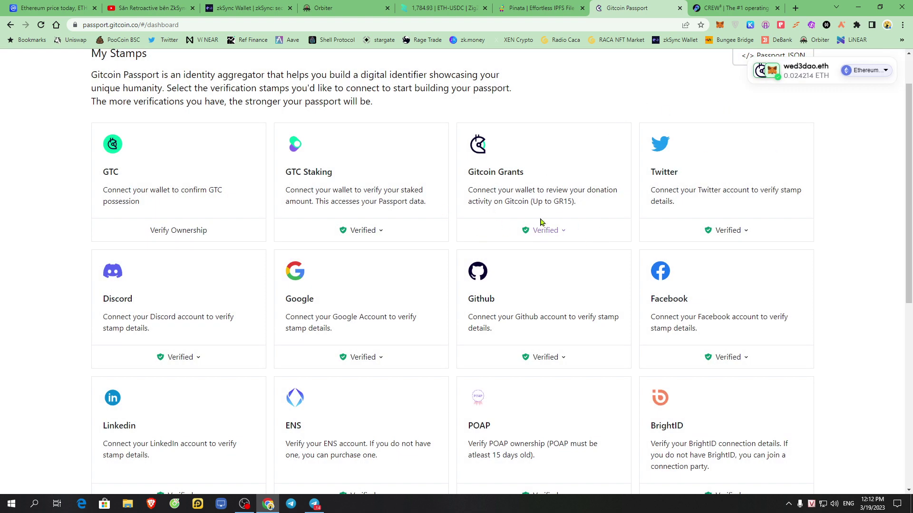
Step: Look over the Gitcoin Grants stamp's available actions and the whole list of stamps on the dashboard
click(546, 231)
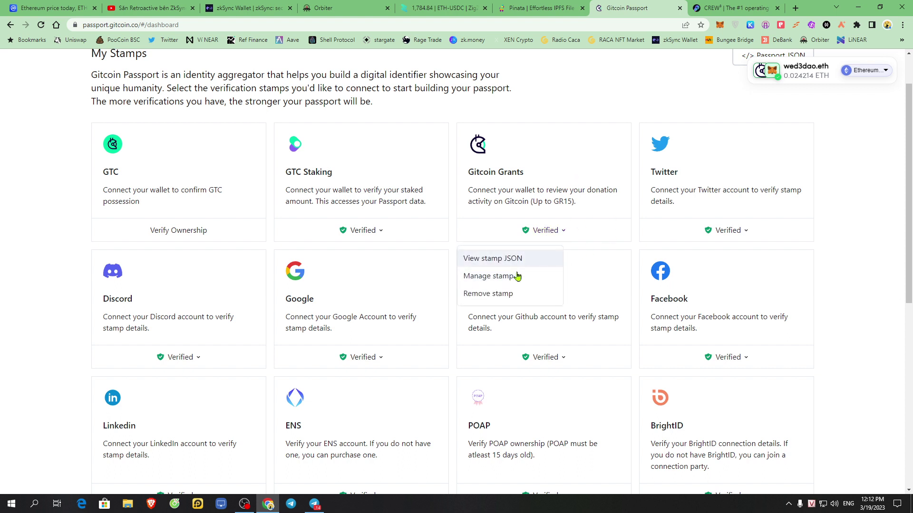
click(849, 208)
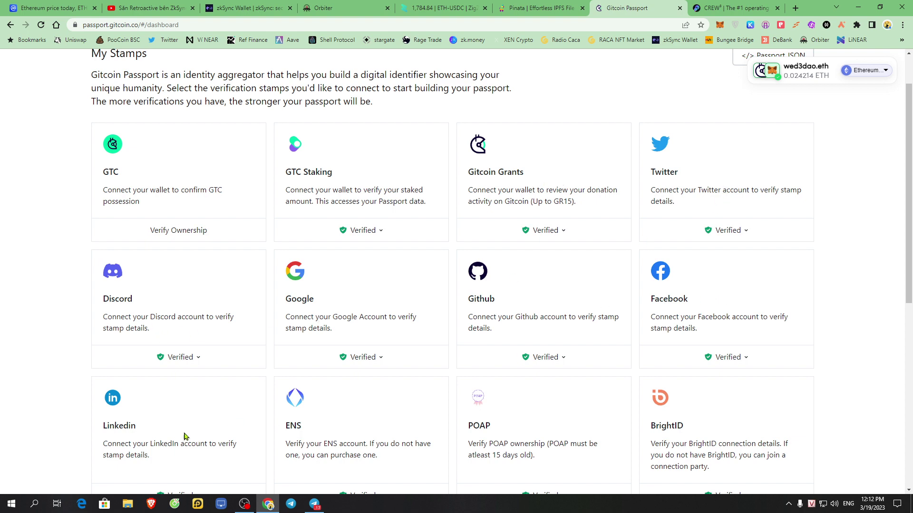
scroll(386, 423, down, 5)
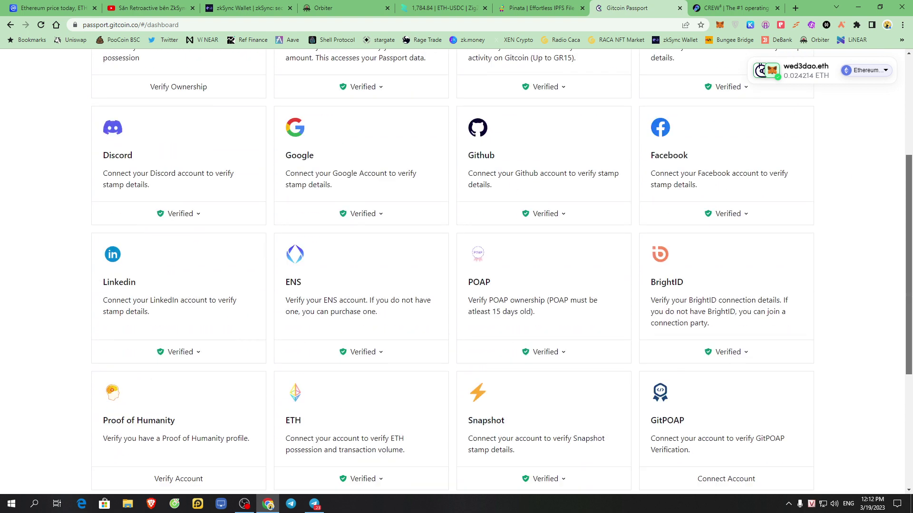
scroll(428, 261, down, 1)
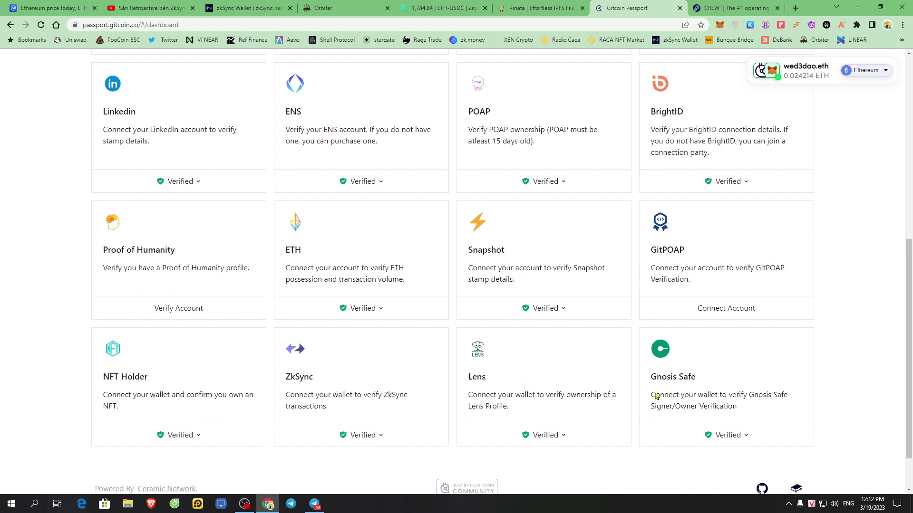
drag(908, 349, 908, 167)
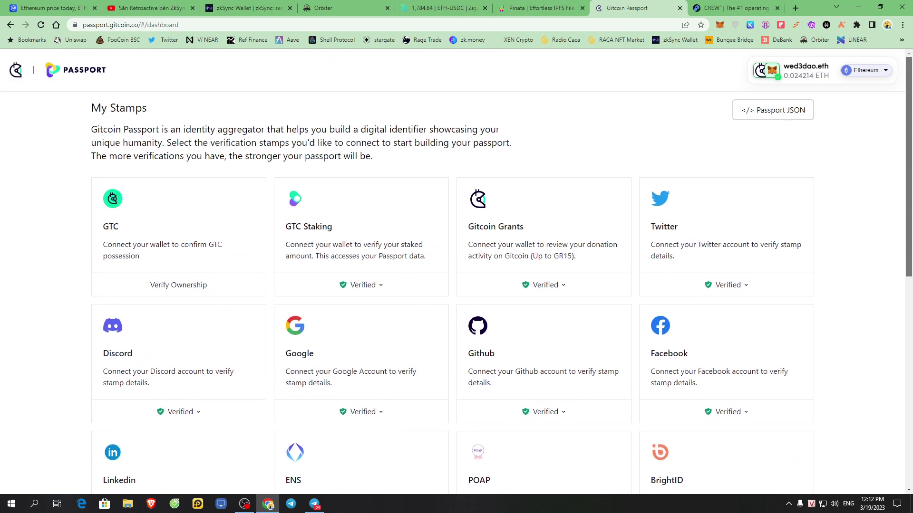
mouse_move(909, 125)
mouse_down()
mouse_move(909, 254)
mouse_move(909, 122)
mouse_up()
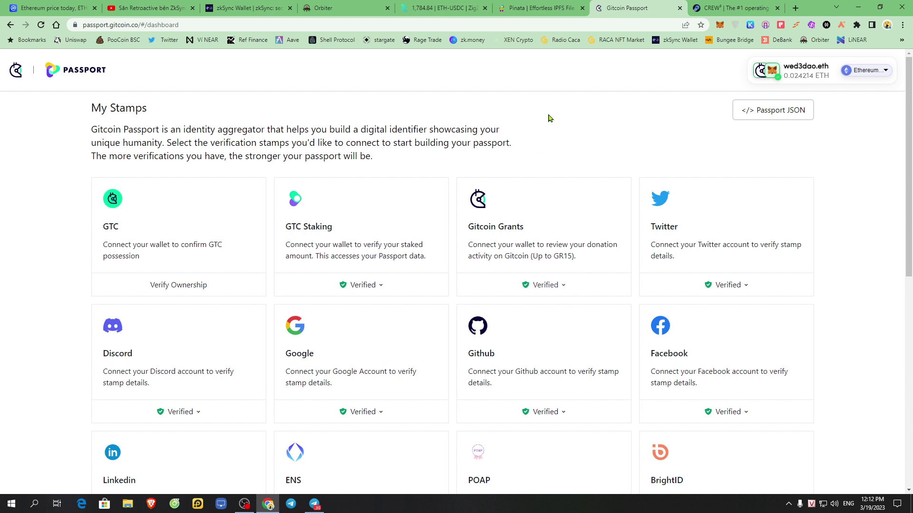
Step: Switch to the Crew3 zkSync questboard and examine its quest status message and page address
click(733, 6)
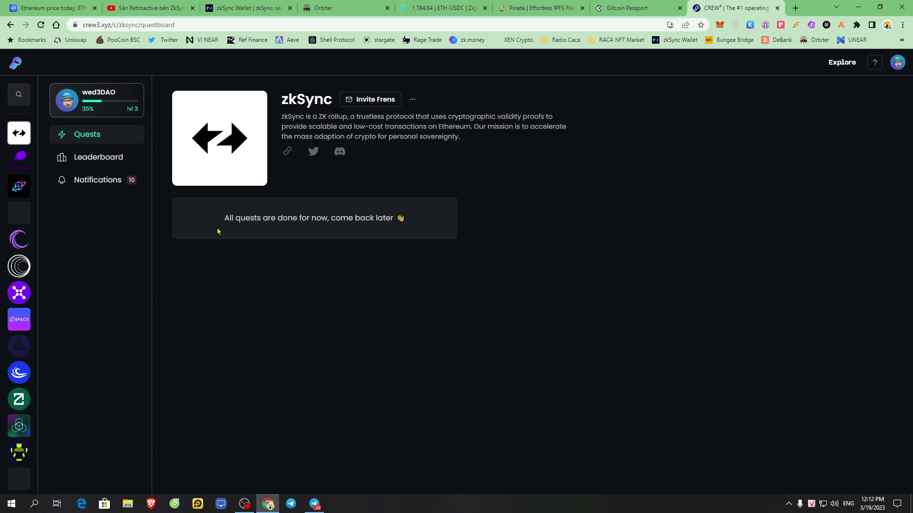
drag(218, 231, 420, 232)
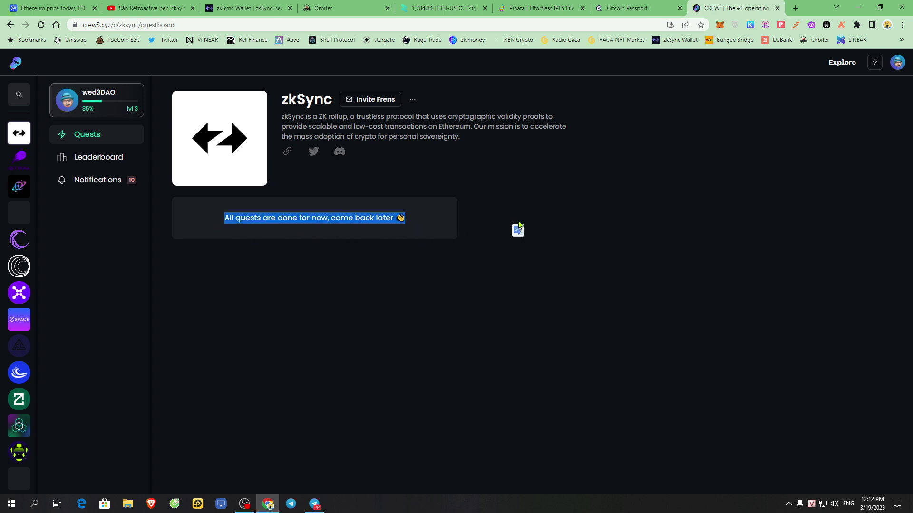
click(433, 220)
drag(228, 219, 425, 221)
click(95, 212)
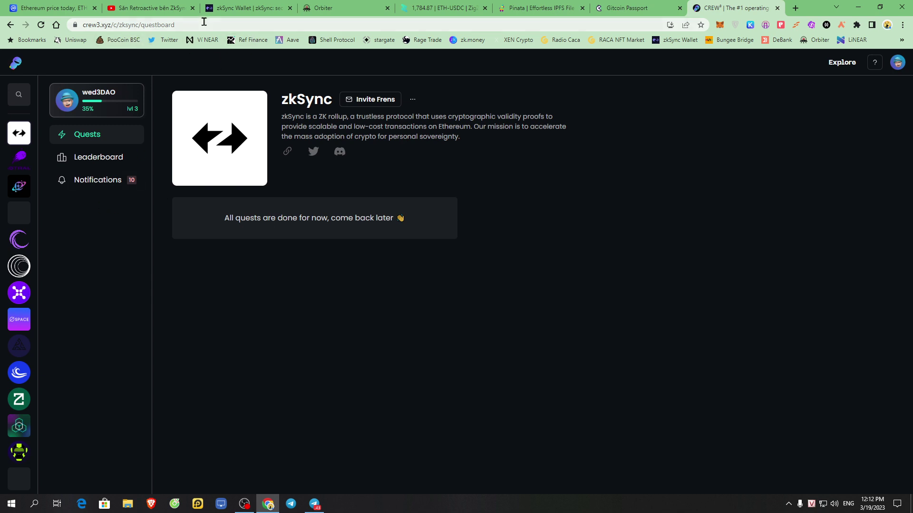
click(137, 24)
double_click(181, 24)
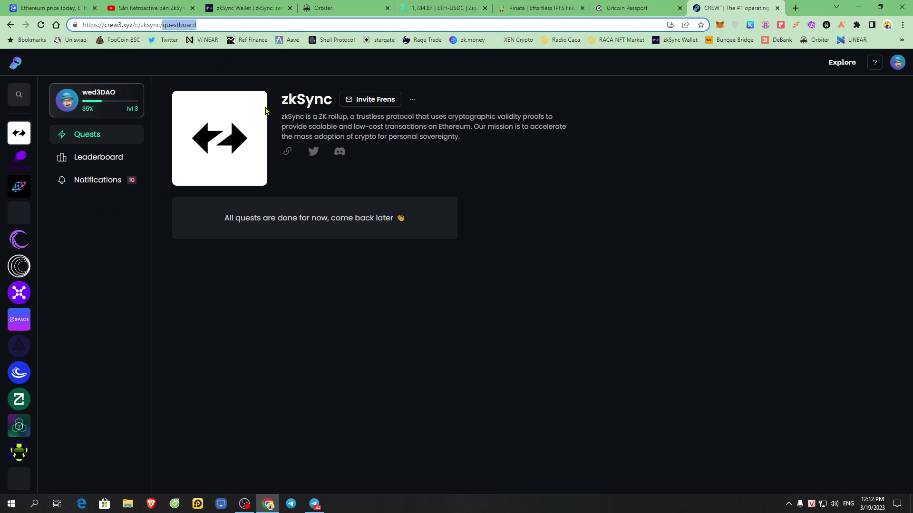
click(299, 214)
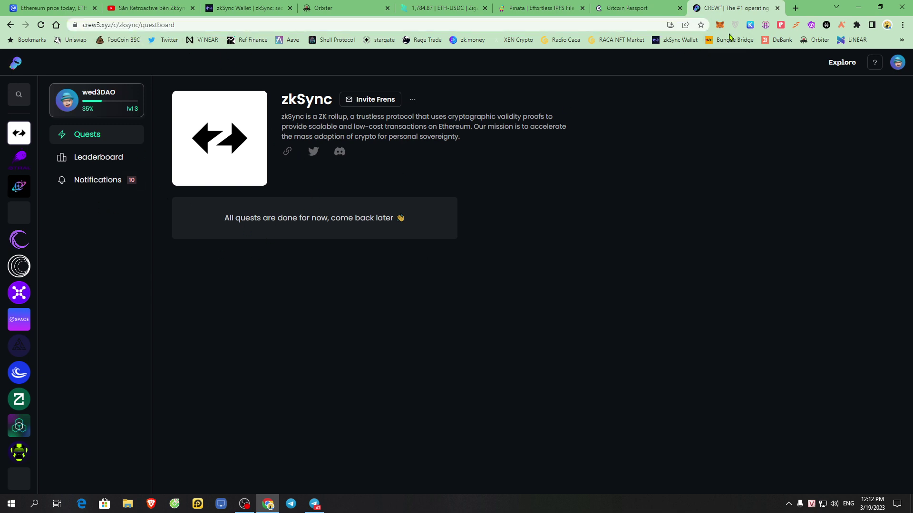
Step: Switch to Telegram, search the My BITCOIN channel for "zksync", browse the matching messages and clear the search
click(152, 8)
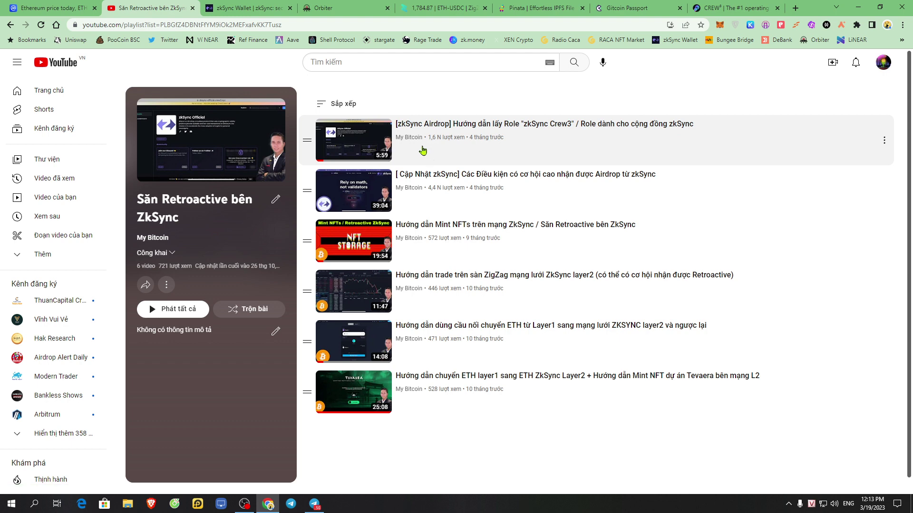
click(315, 504)
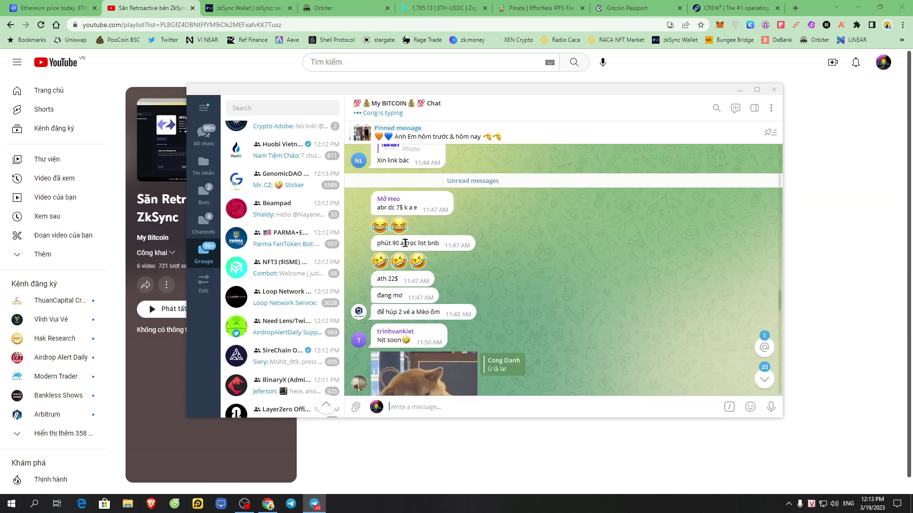
click(204, 136)
click(285, 135)
click(716, 109)
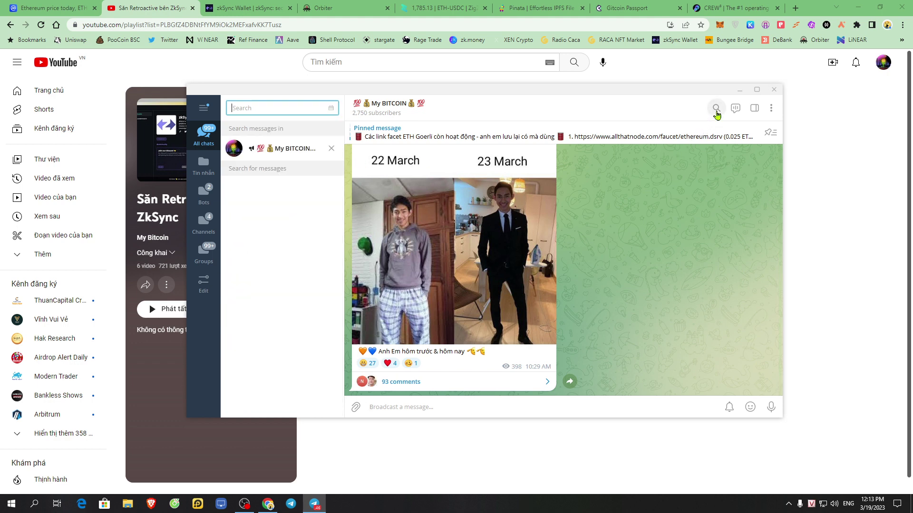
text(zksync)
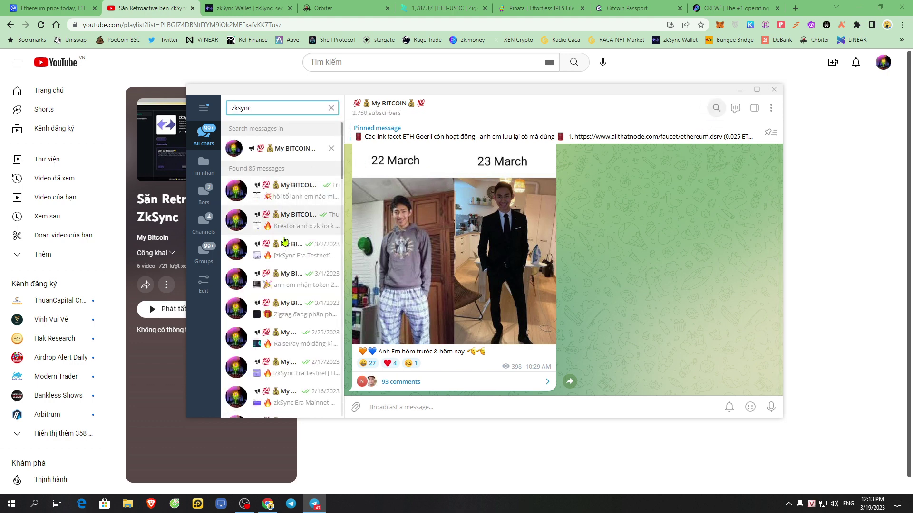
scroll(314, 318, down, 10)
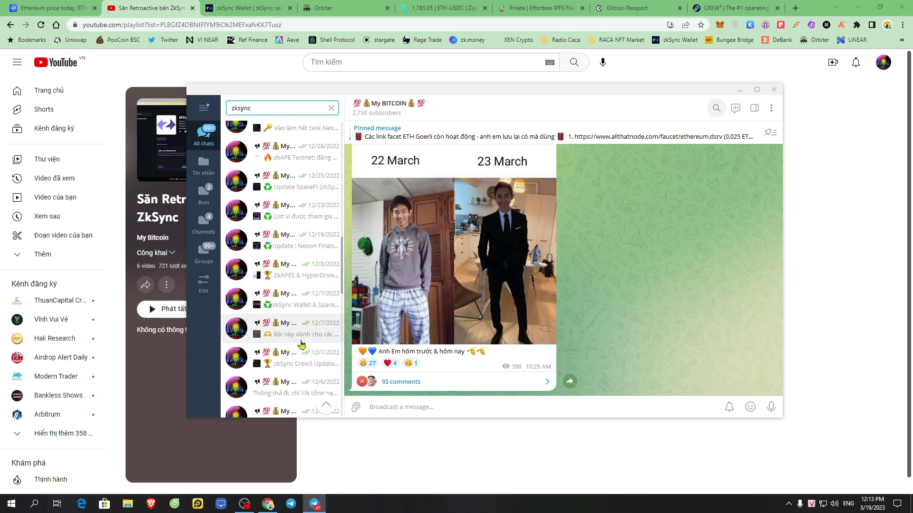
click(332, 108)
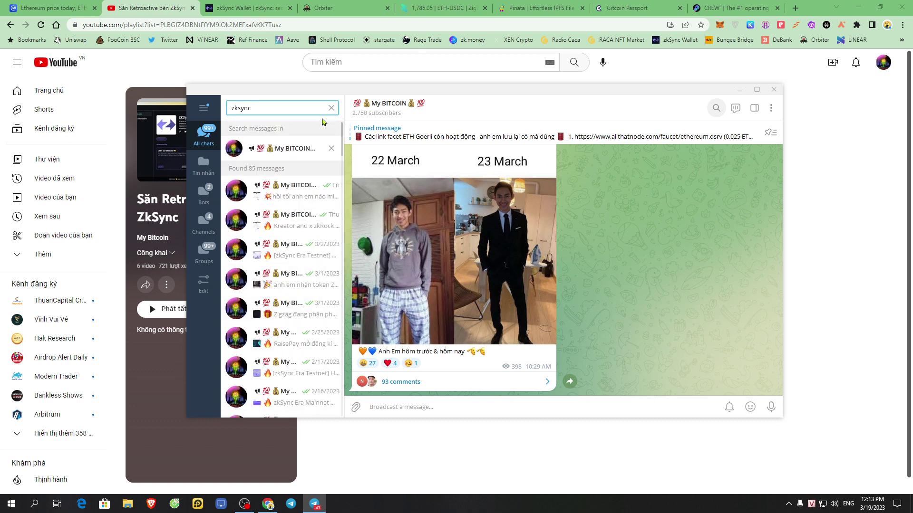
click(331, 148)
Step: Open the YouTube playlist's video on getting the zkSync Crew3 role and expand its full description
click(464, 149)
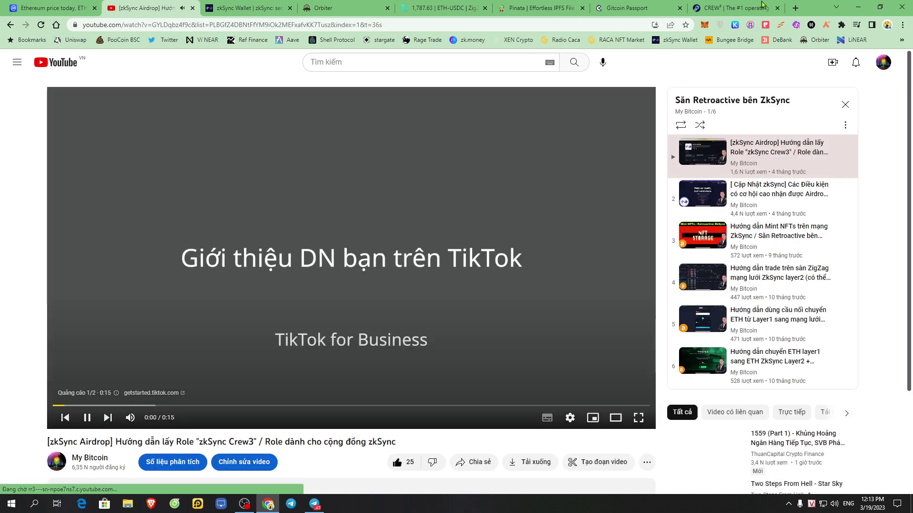
scroll(383, 352, down, 6)
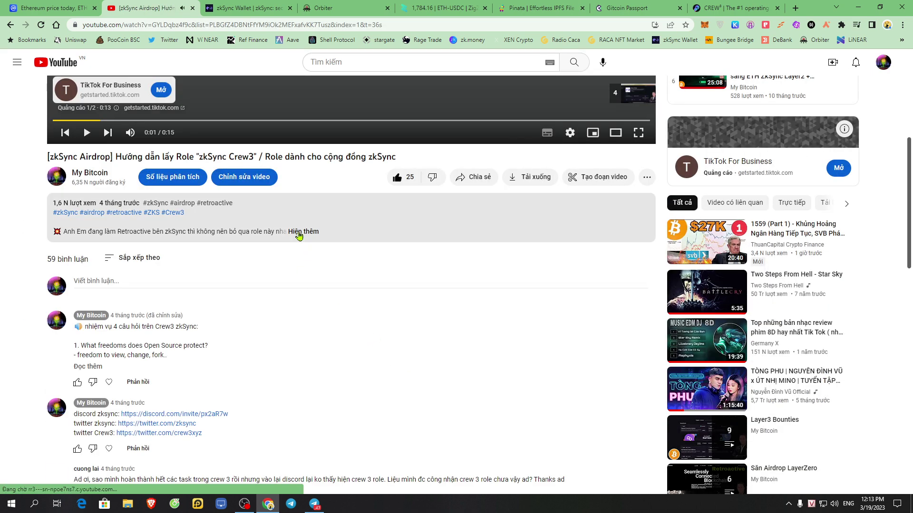
click(302, 232)
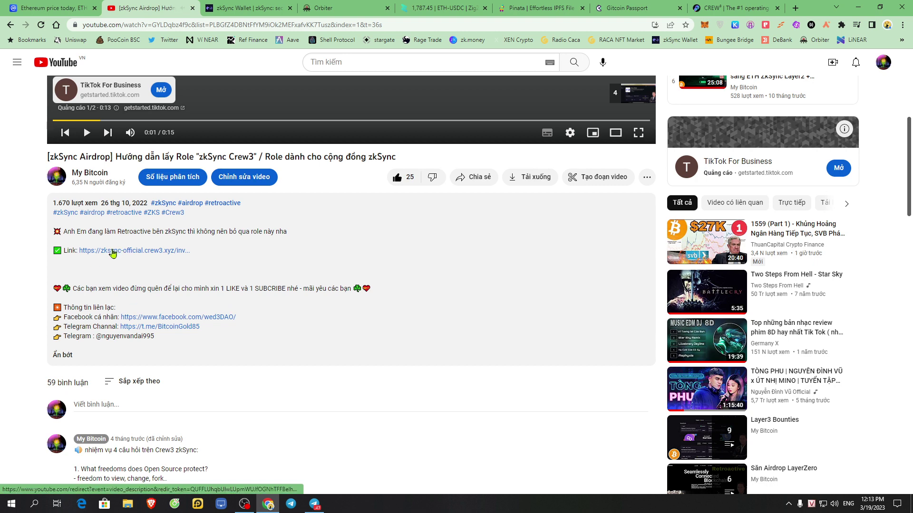
Step: Expand the My Bitcoin comment with the four Crew3 zkSync quest questions and read its answers and date
scroll(241, 362, down, 3)
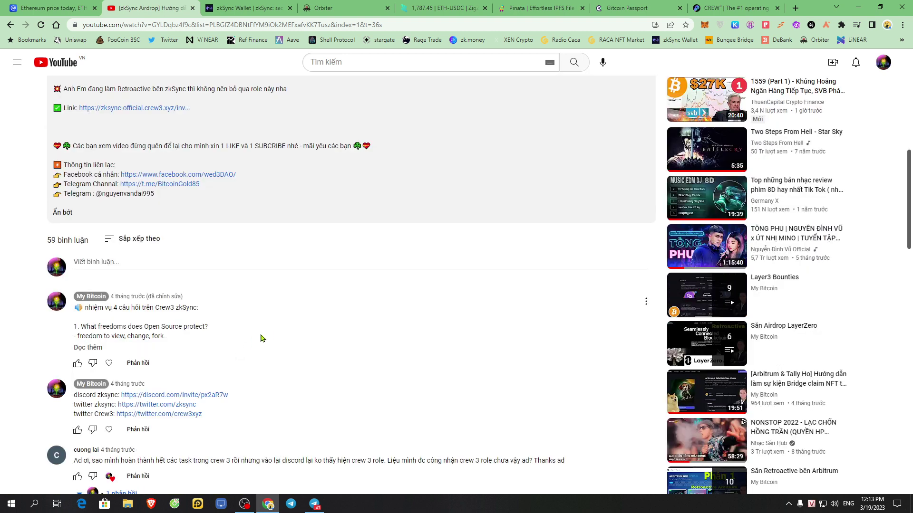
scroll(203, 352, down, 3)
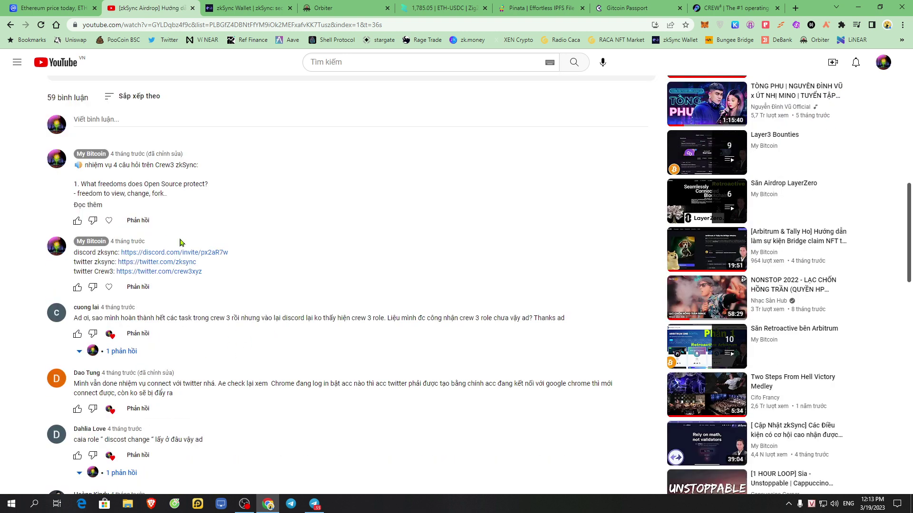
click(87, 205)
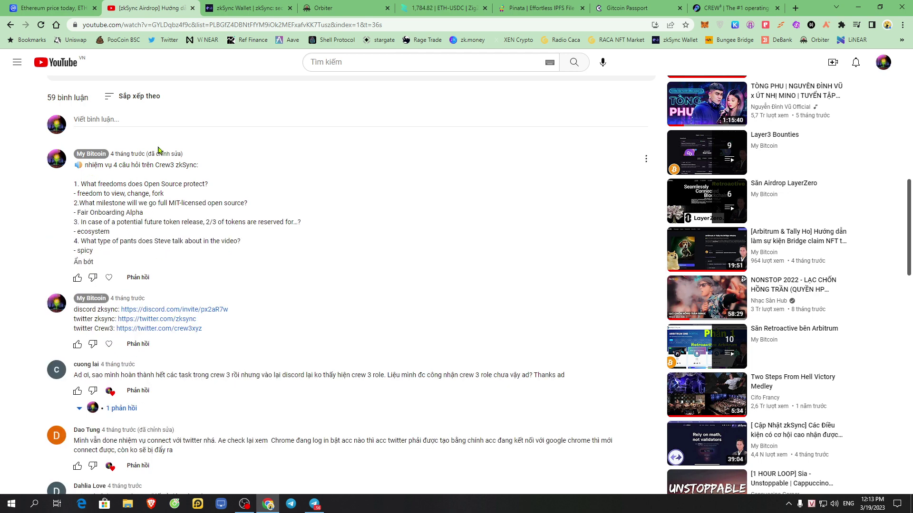
drag(210, 157, 126, 154)
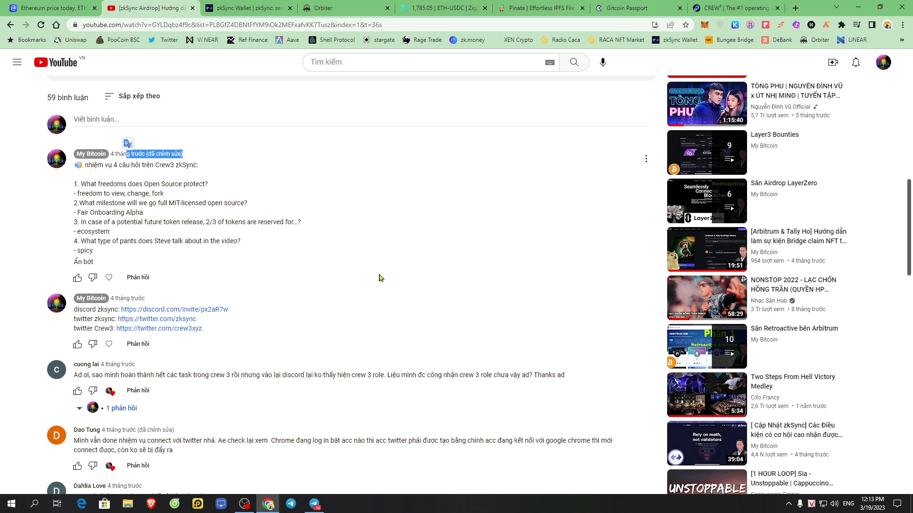
scroll(343, 270, up, 10)
Step: Revisit the open Crew3, zkSync wallet, Orbiter, ZigZag, Pinata and Gitcoin Passport pages in turn, ending on Orbiter
click(727, 8)
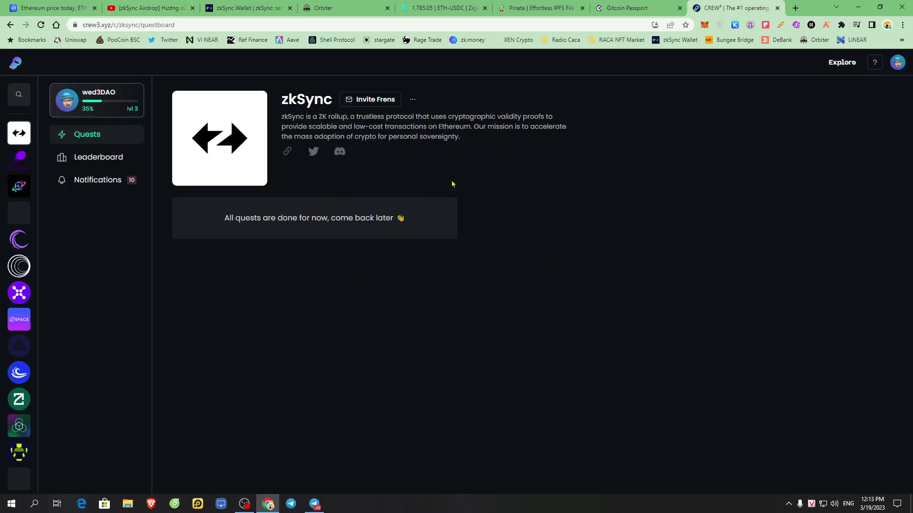
click(234, 4)
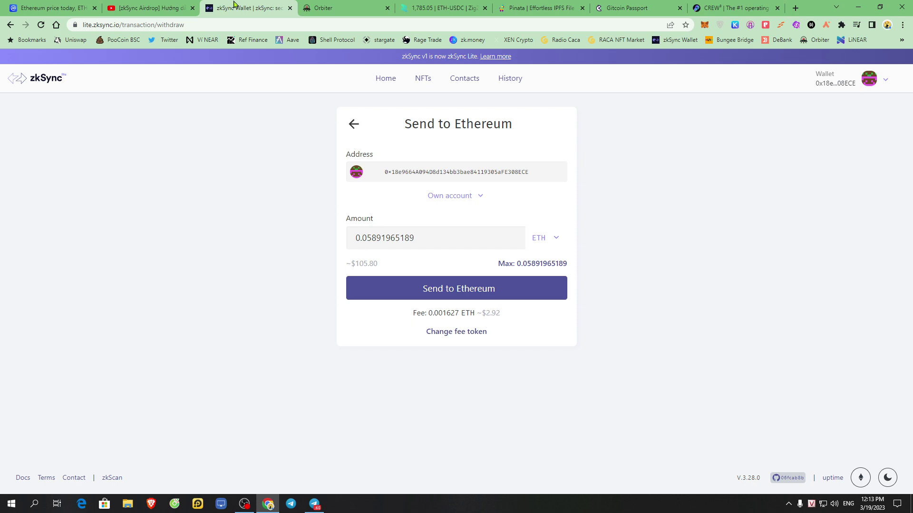
click(330, 6)
click(423, 6)
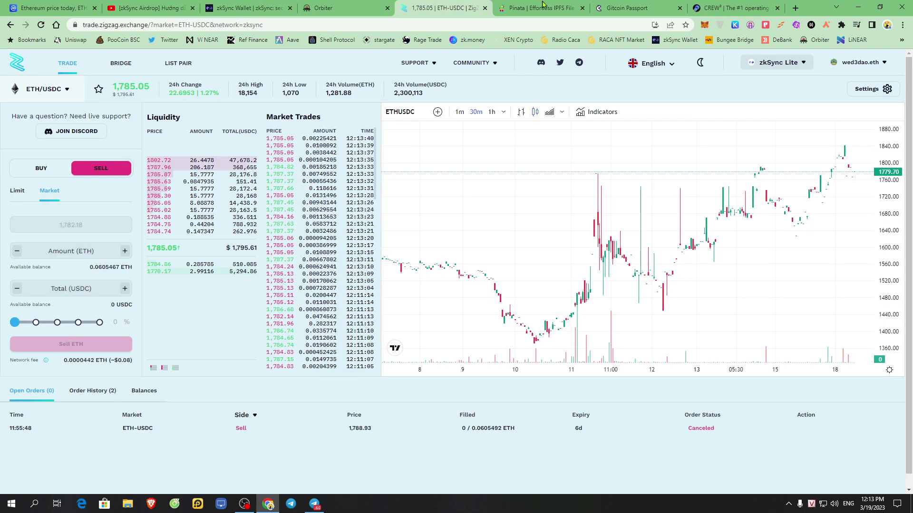
click(543, 4)
click(637, 5)
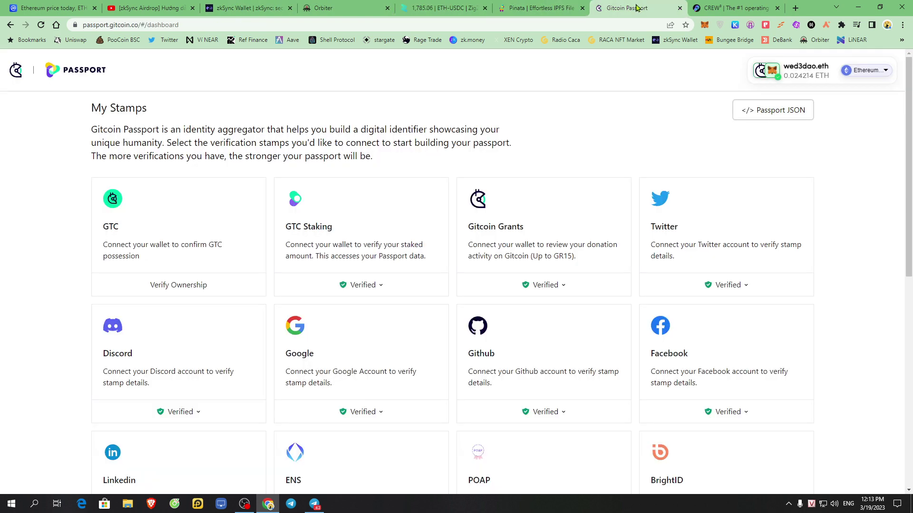
click(333, 6)
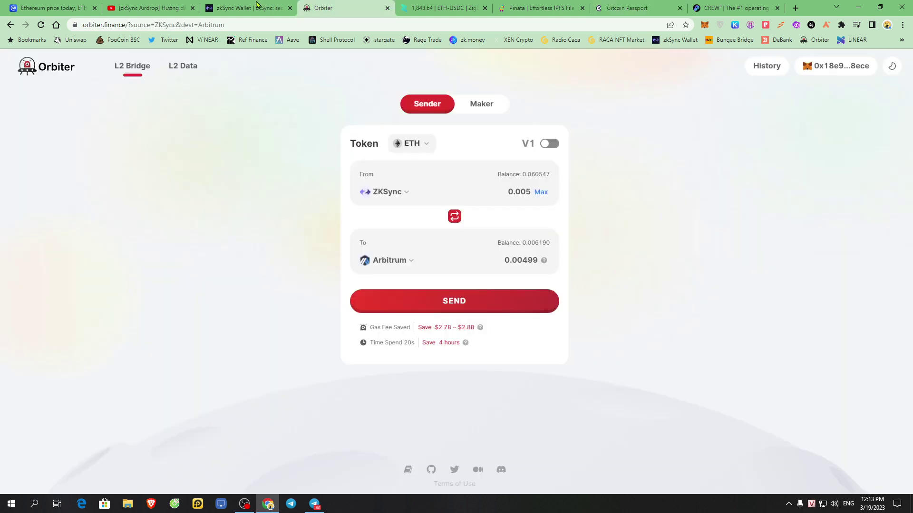
Step: Leave the zkSync Lite wallet's Send to Ethereum form, view the transaction history and return to the L2 balances
click(258, 6)
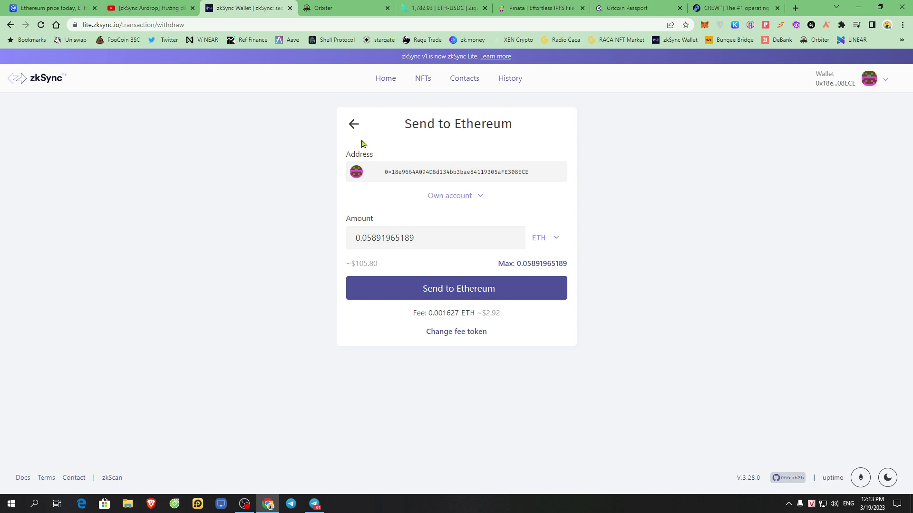
click(354, 125)
click(354, 125)
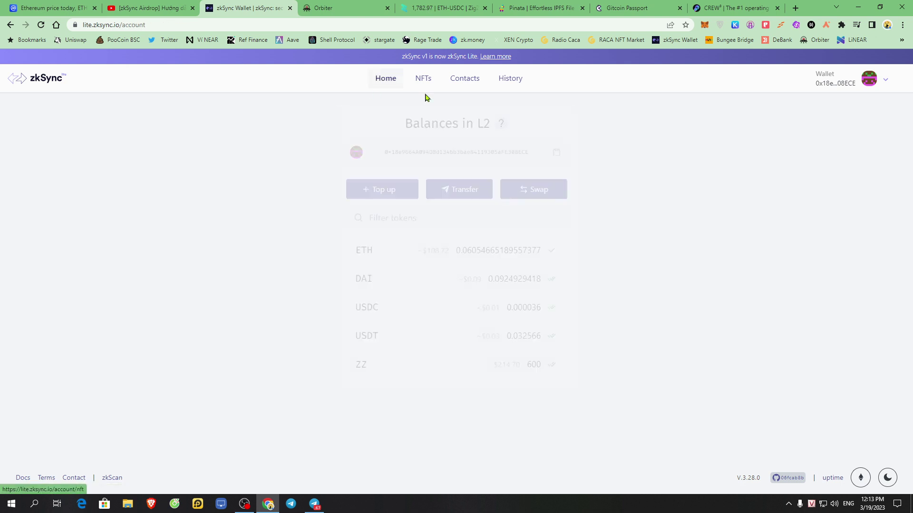
click(509, 80)
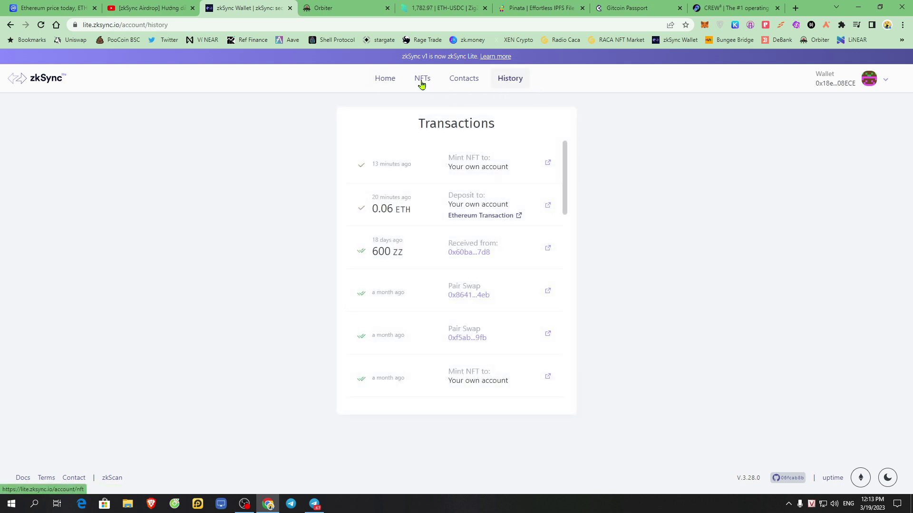
click(386, 84)
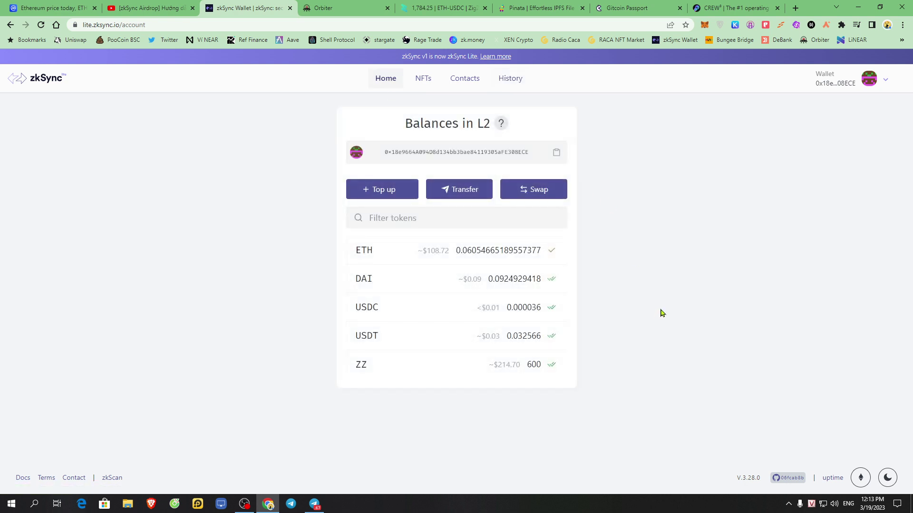